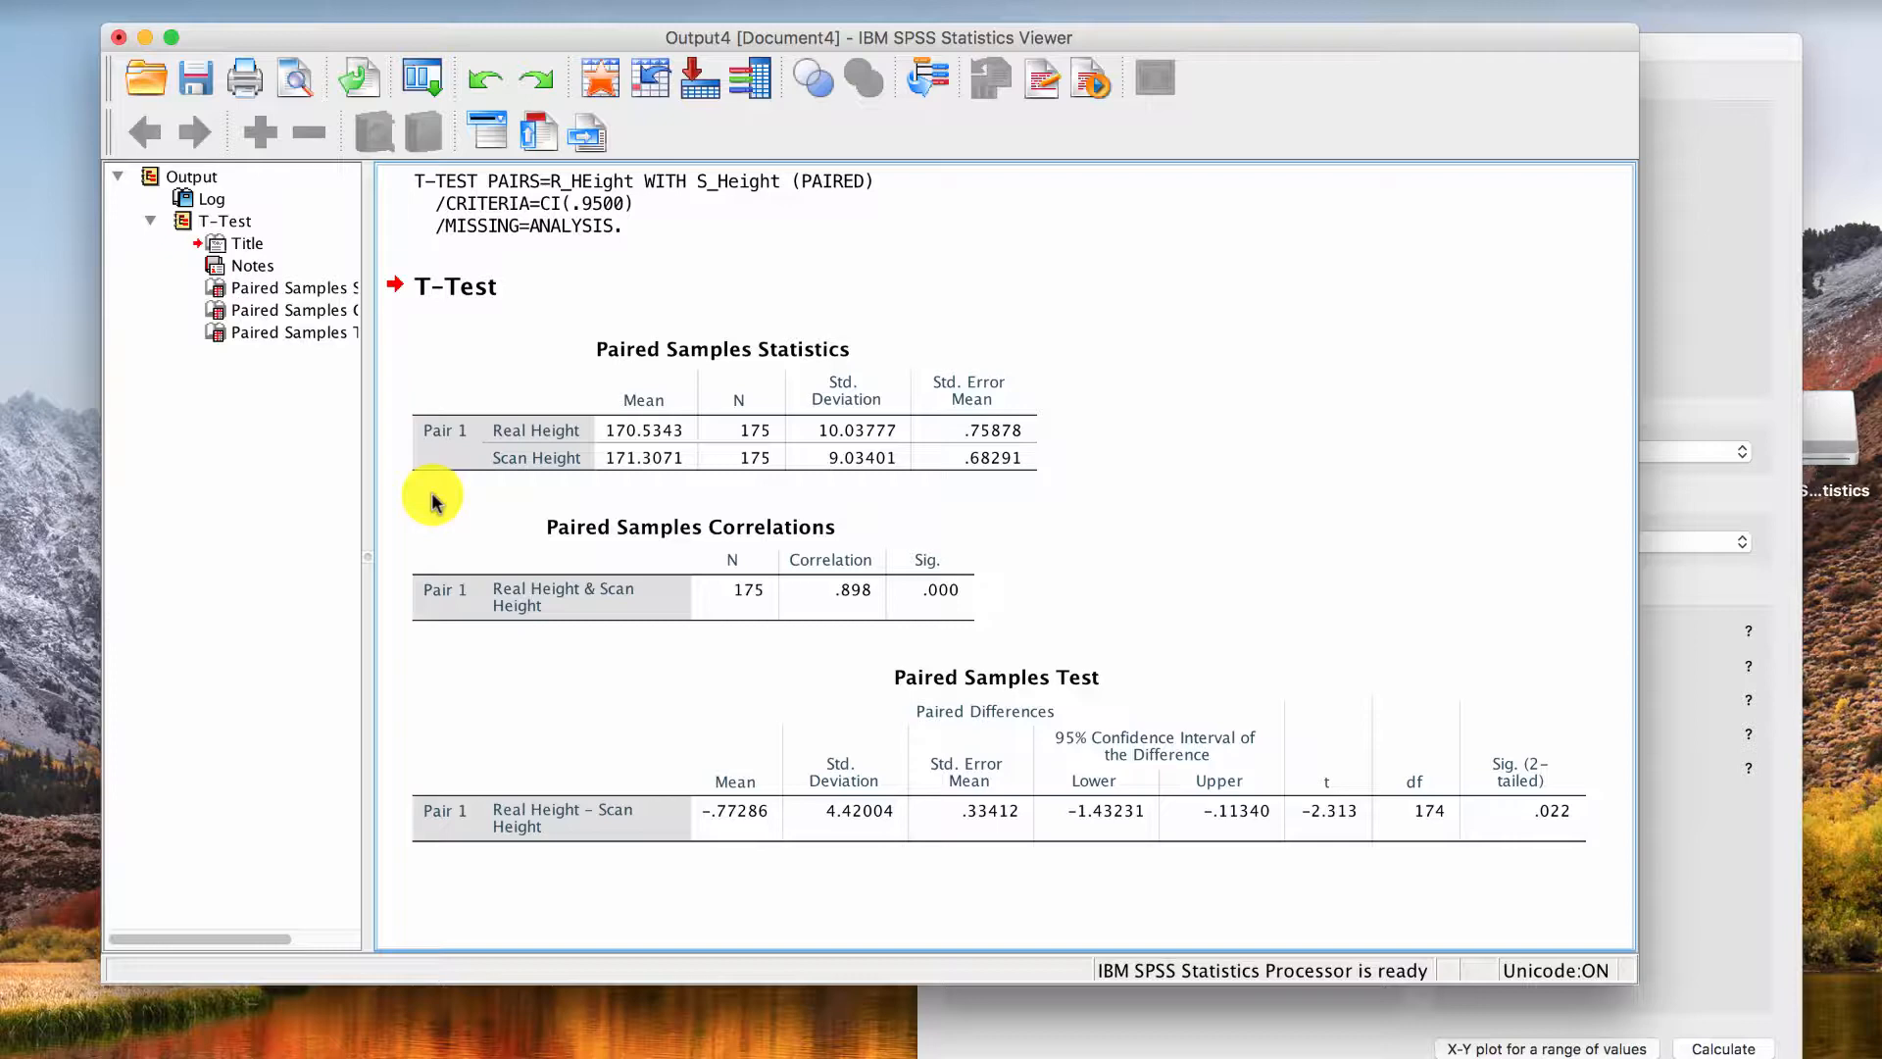
Step: Rearrange the paired-samples T-Test output and switch to G*Power, positioning its window so the power analysis settings are accessible
{"action": "left_click", "coordinate": [475, 433]}
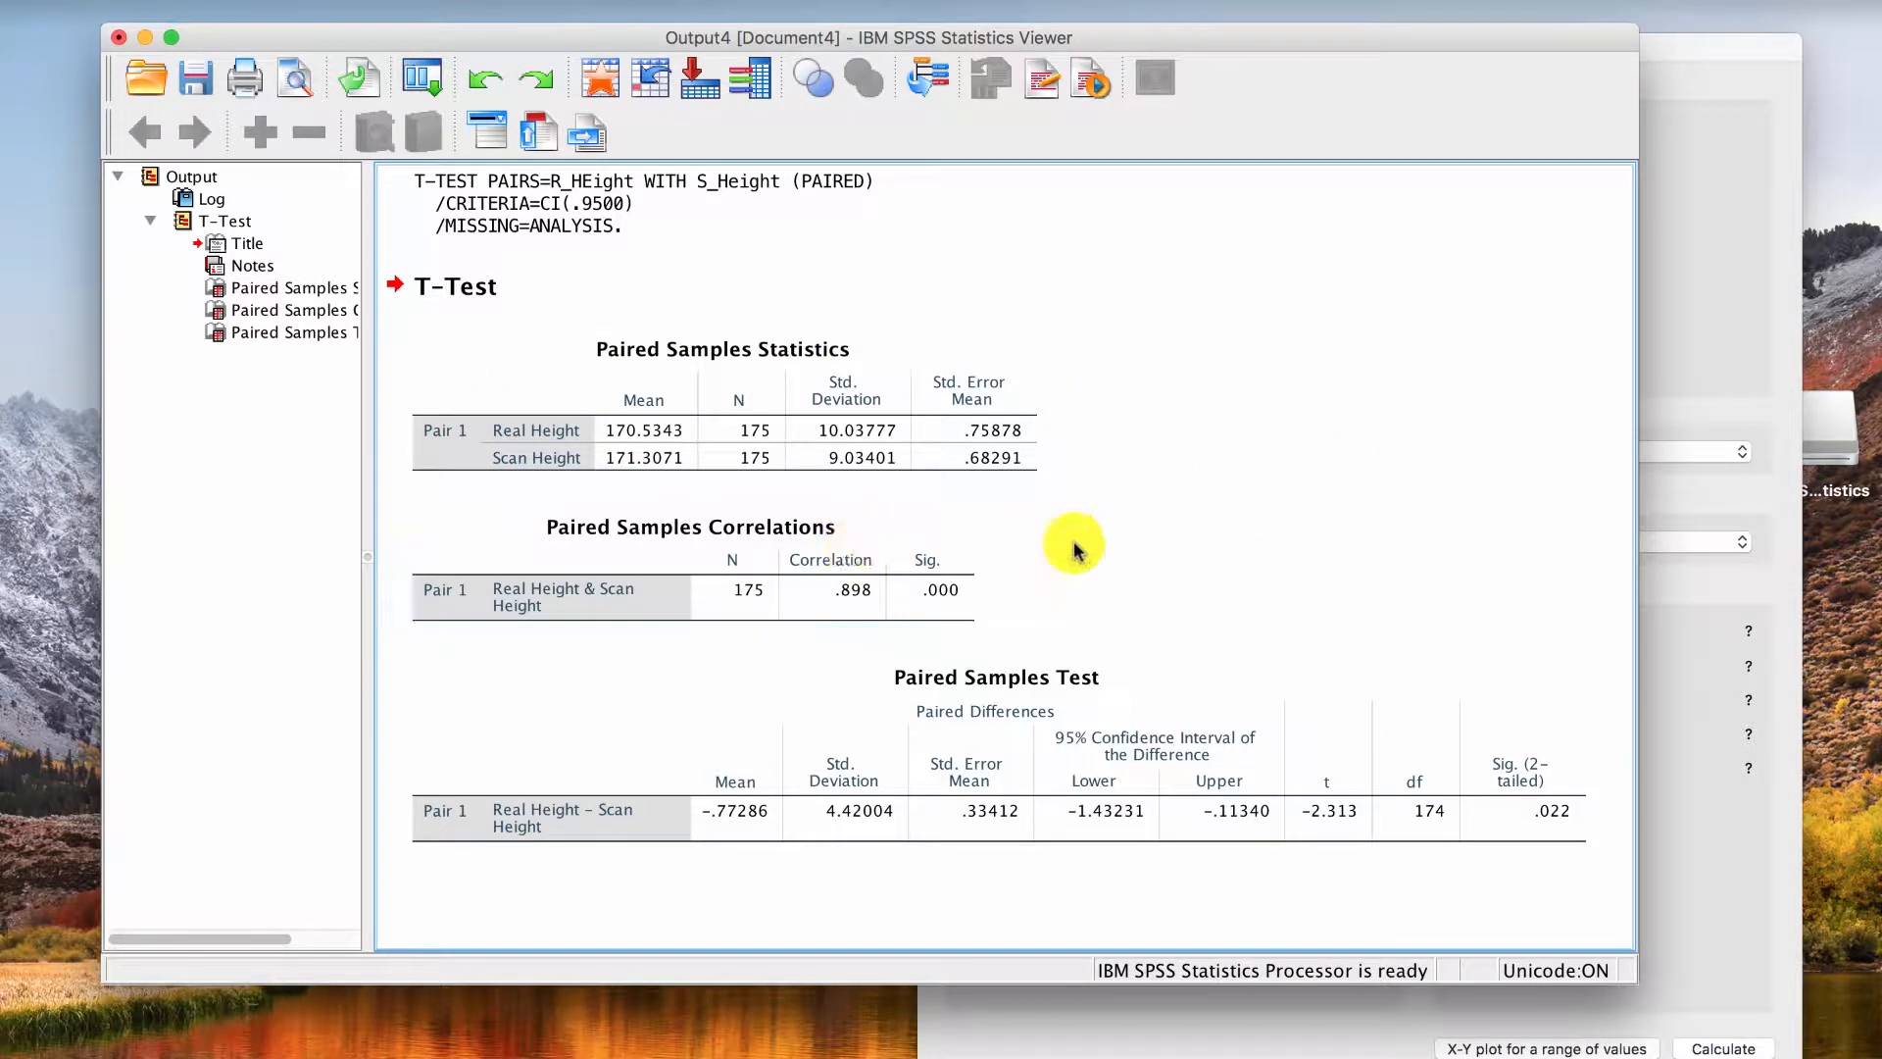
{"action": "left_click", "coordinate": [1128, 36]}
{"action": "left_click_drag", "start_coordinate": [1128, 36], "coordinate": [1159, 46]}
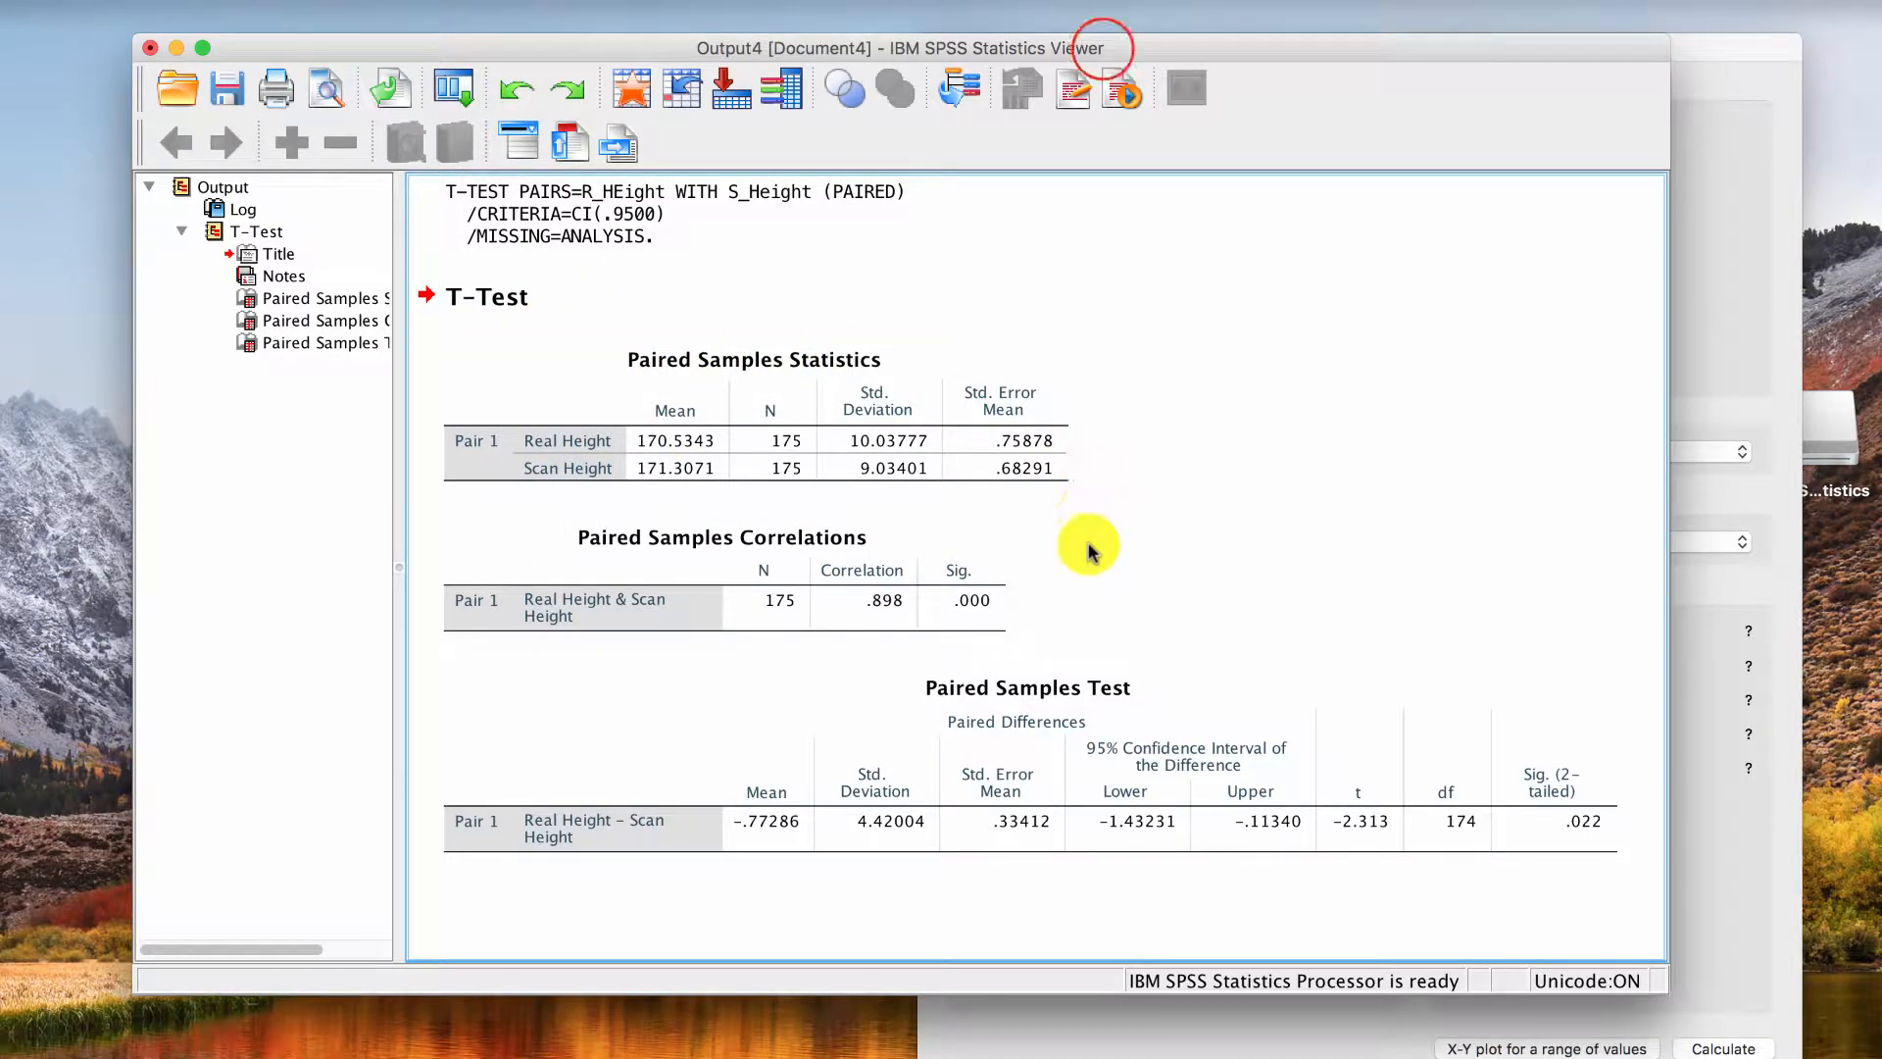
{"action": "left_click_drag", "start_coordinate": [1098, 61], "coordinate": [994, 50]}
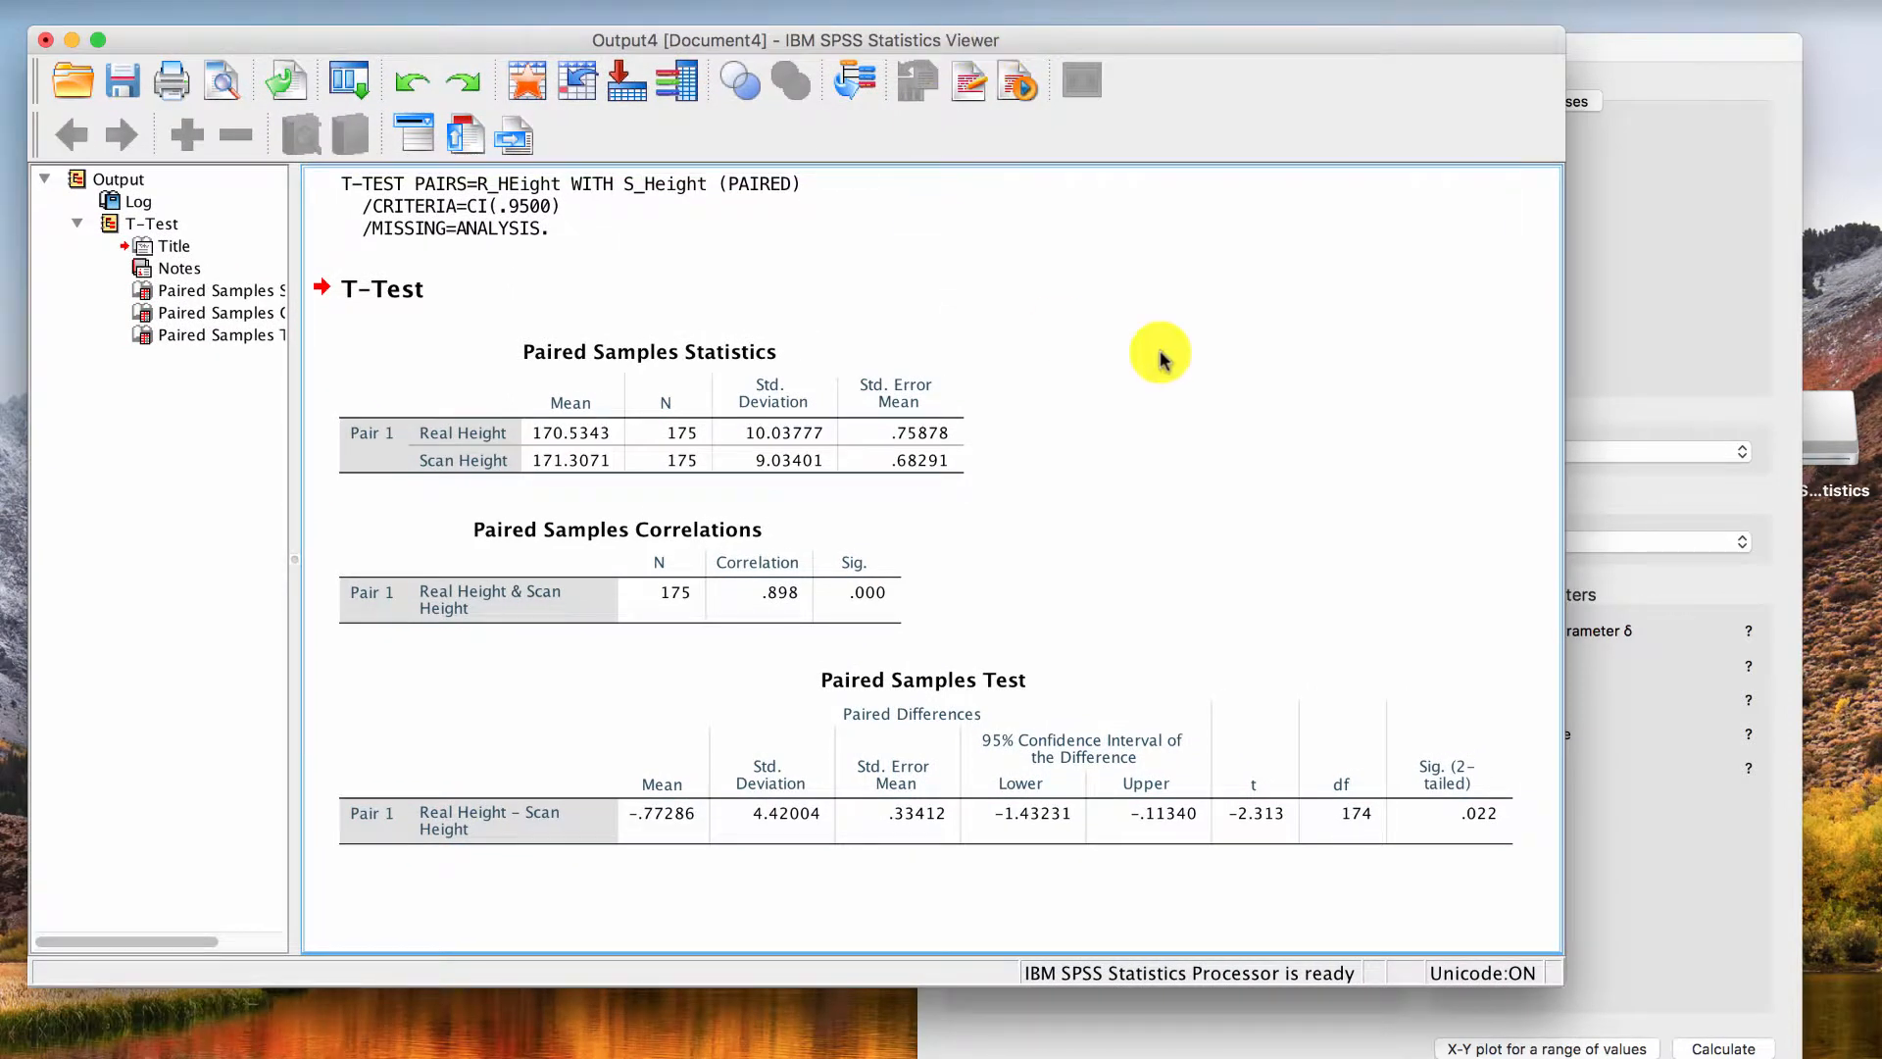
{"action": "left_click", "coordinate": [826, 585]}
{"action": "left_click", "coordinate": [1128, 725]}
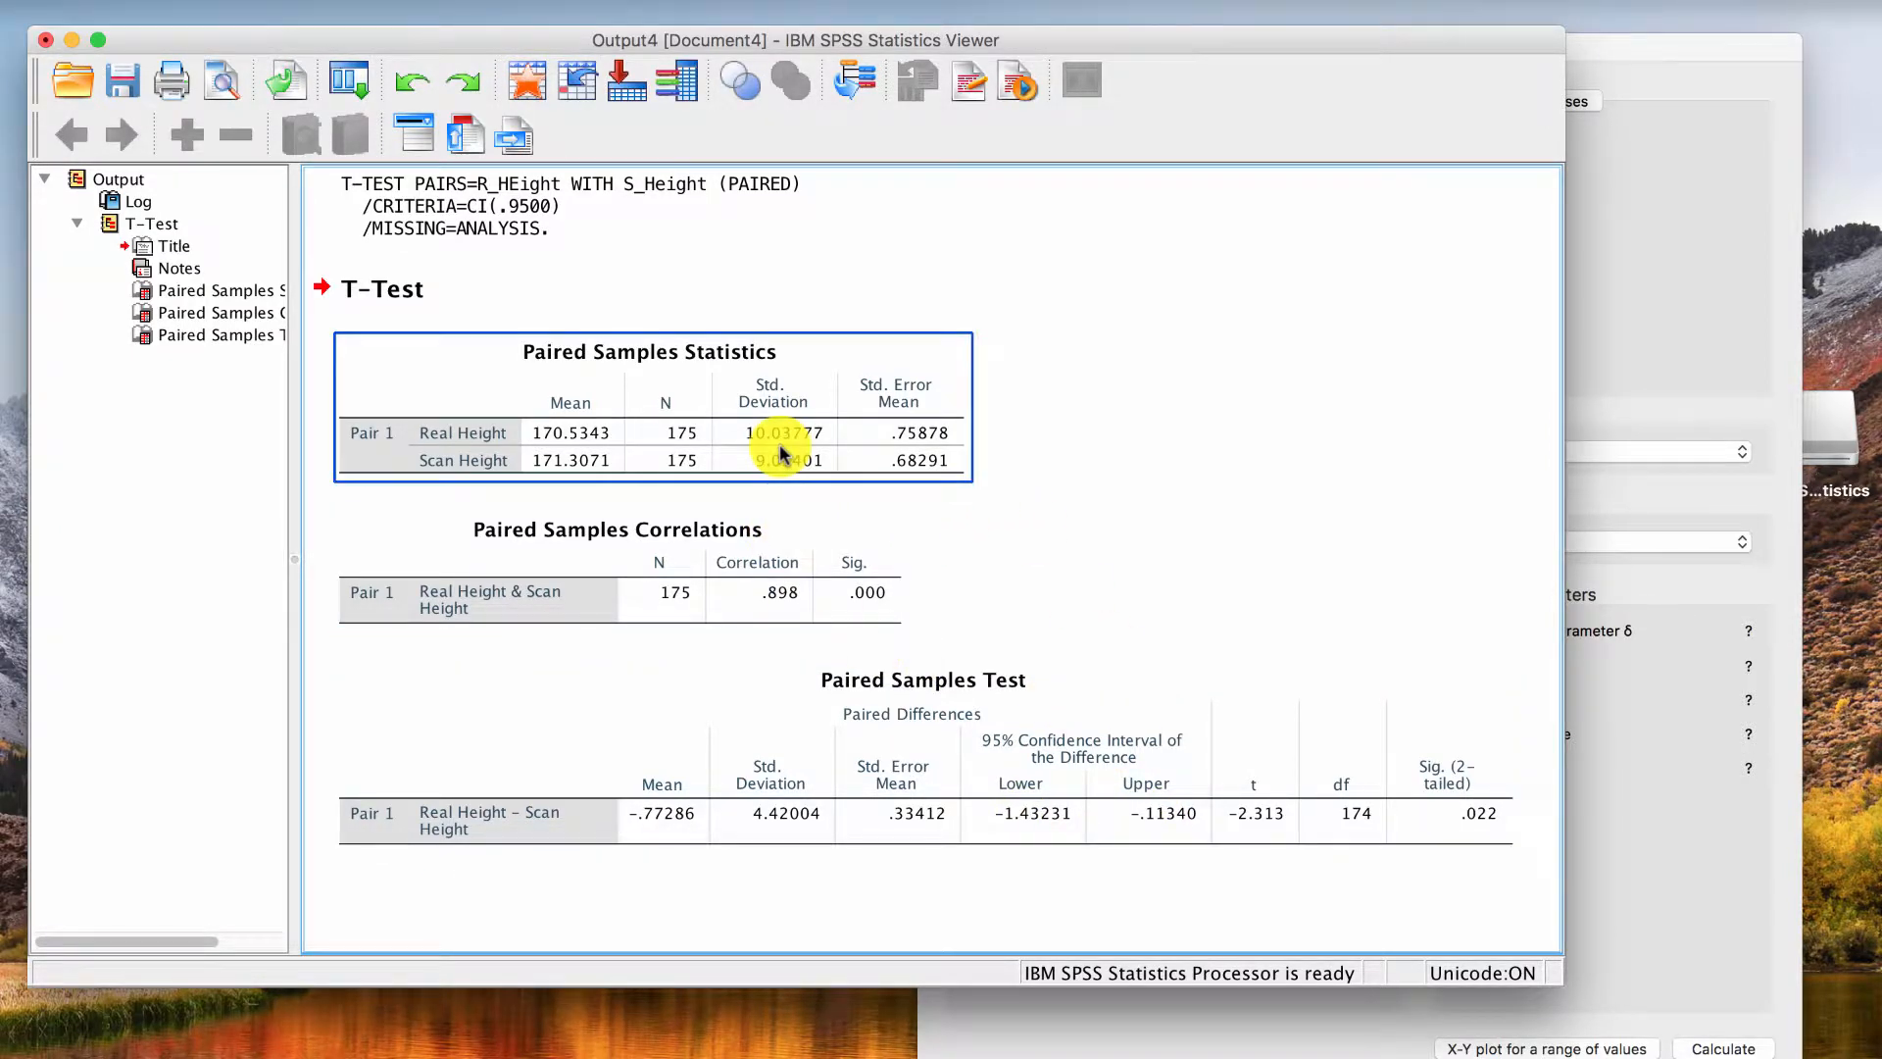
{"action": "left_click", "coordinate": [1630, 44]}
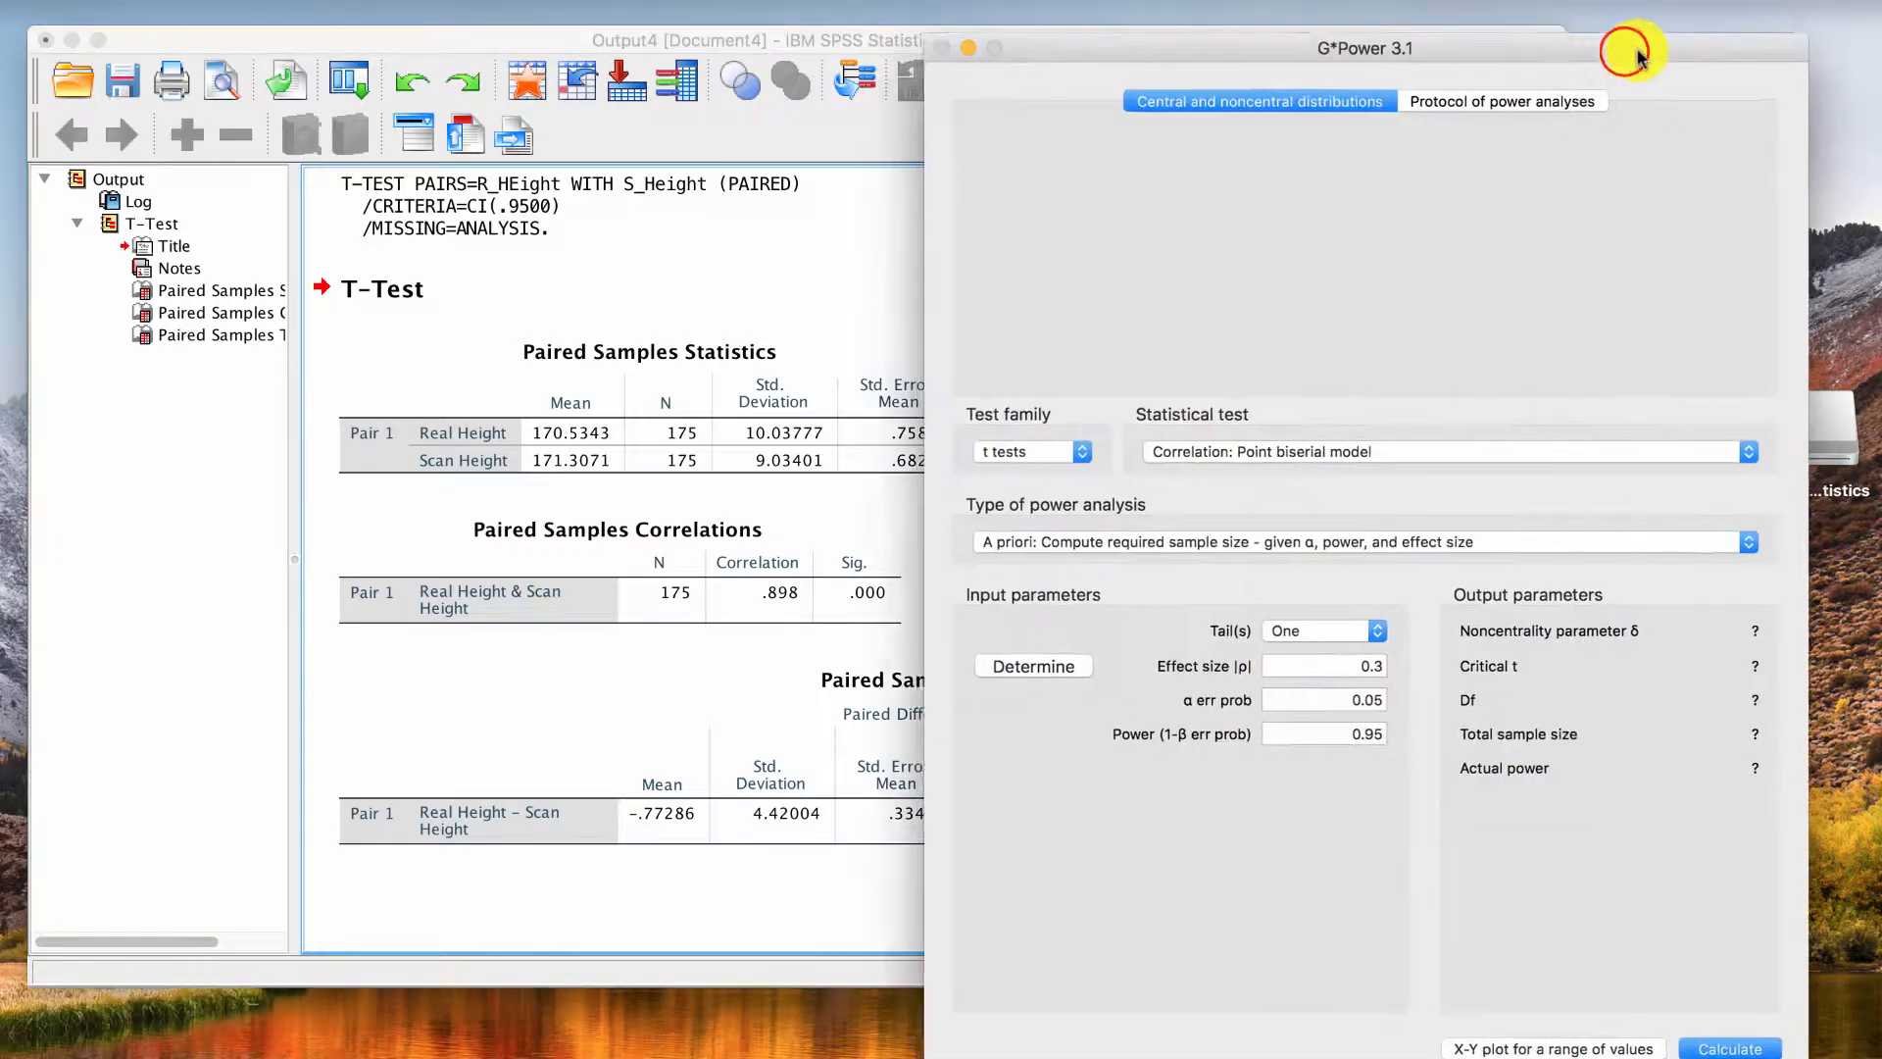
{"action": "left_click_drag", "start_coordinate": [1656, 61], "coordinate": [1651, 77]}
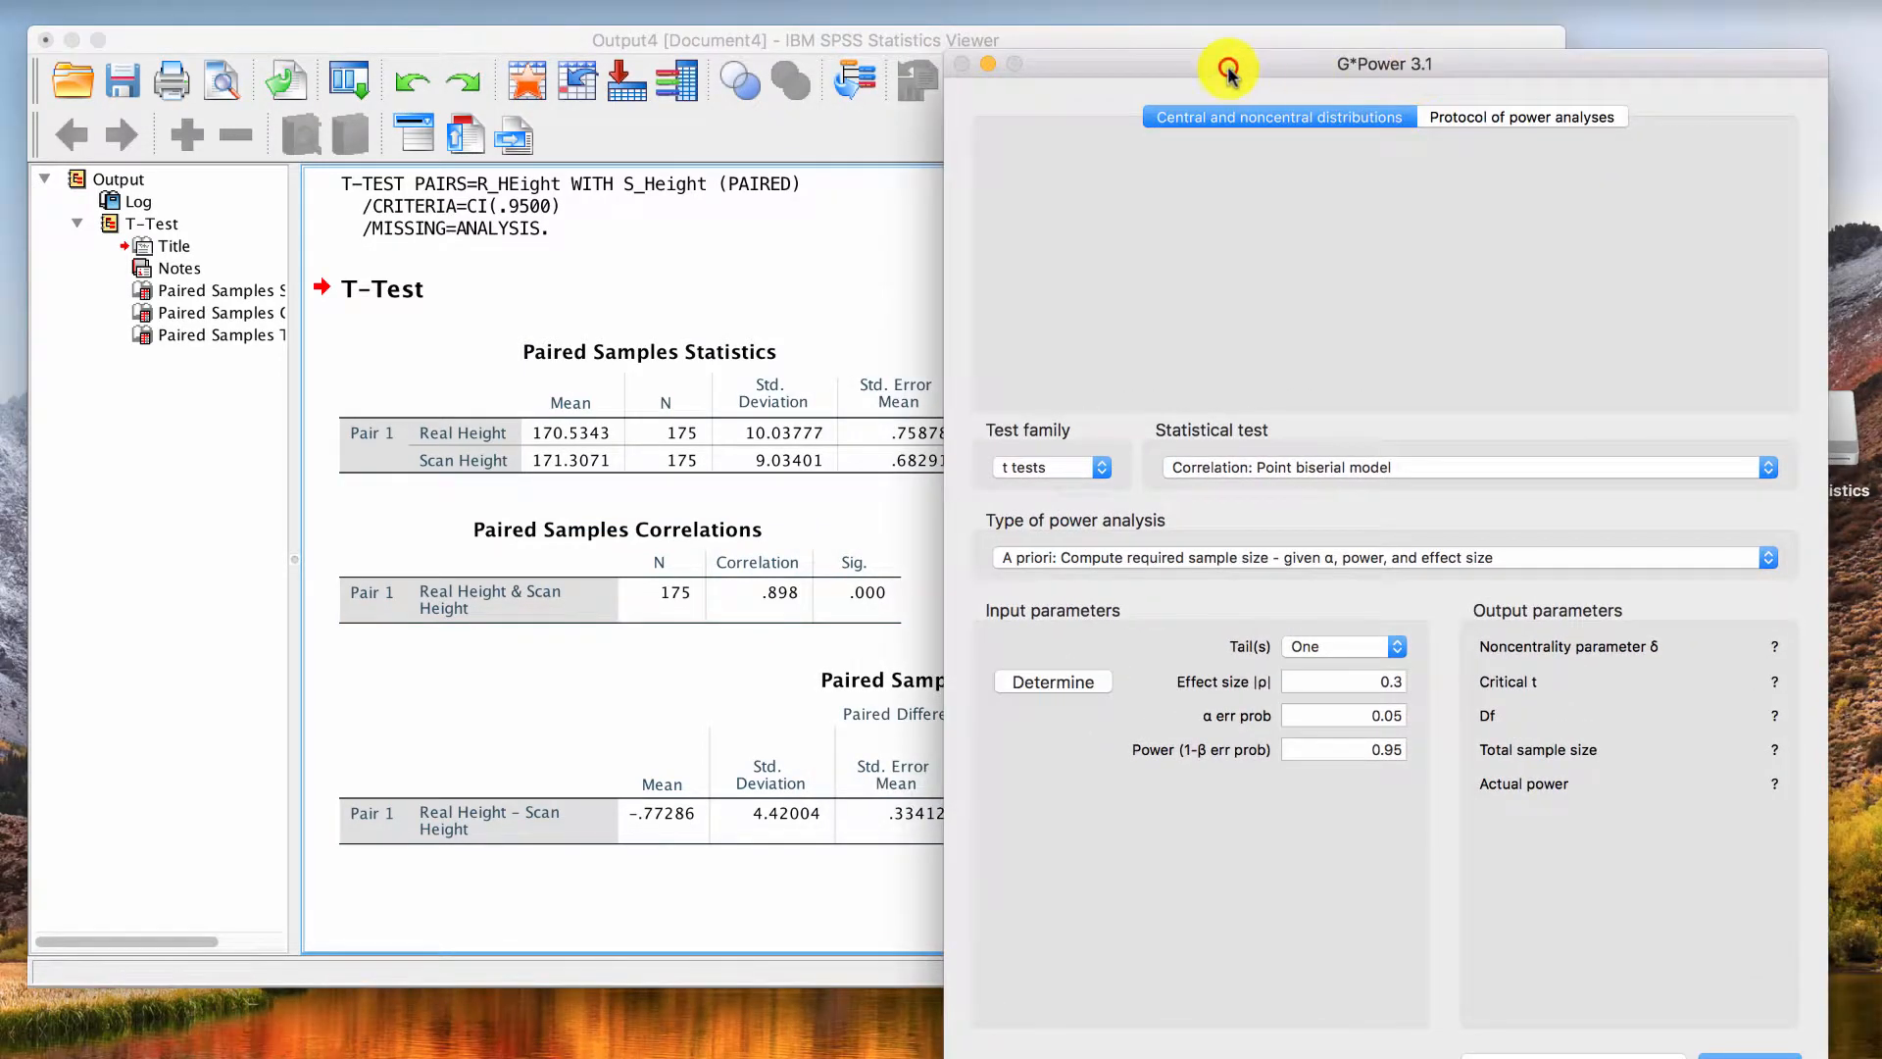
{"action": "left_click_drag", "start_coordinate": [1228, 66], "coordinate": [1222, 57]}
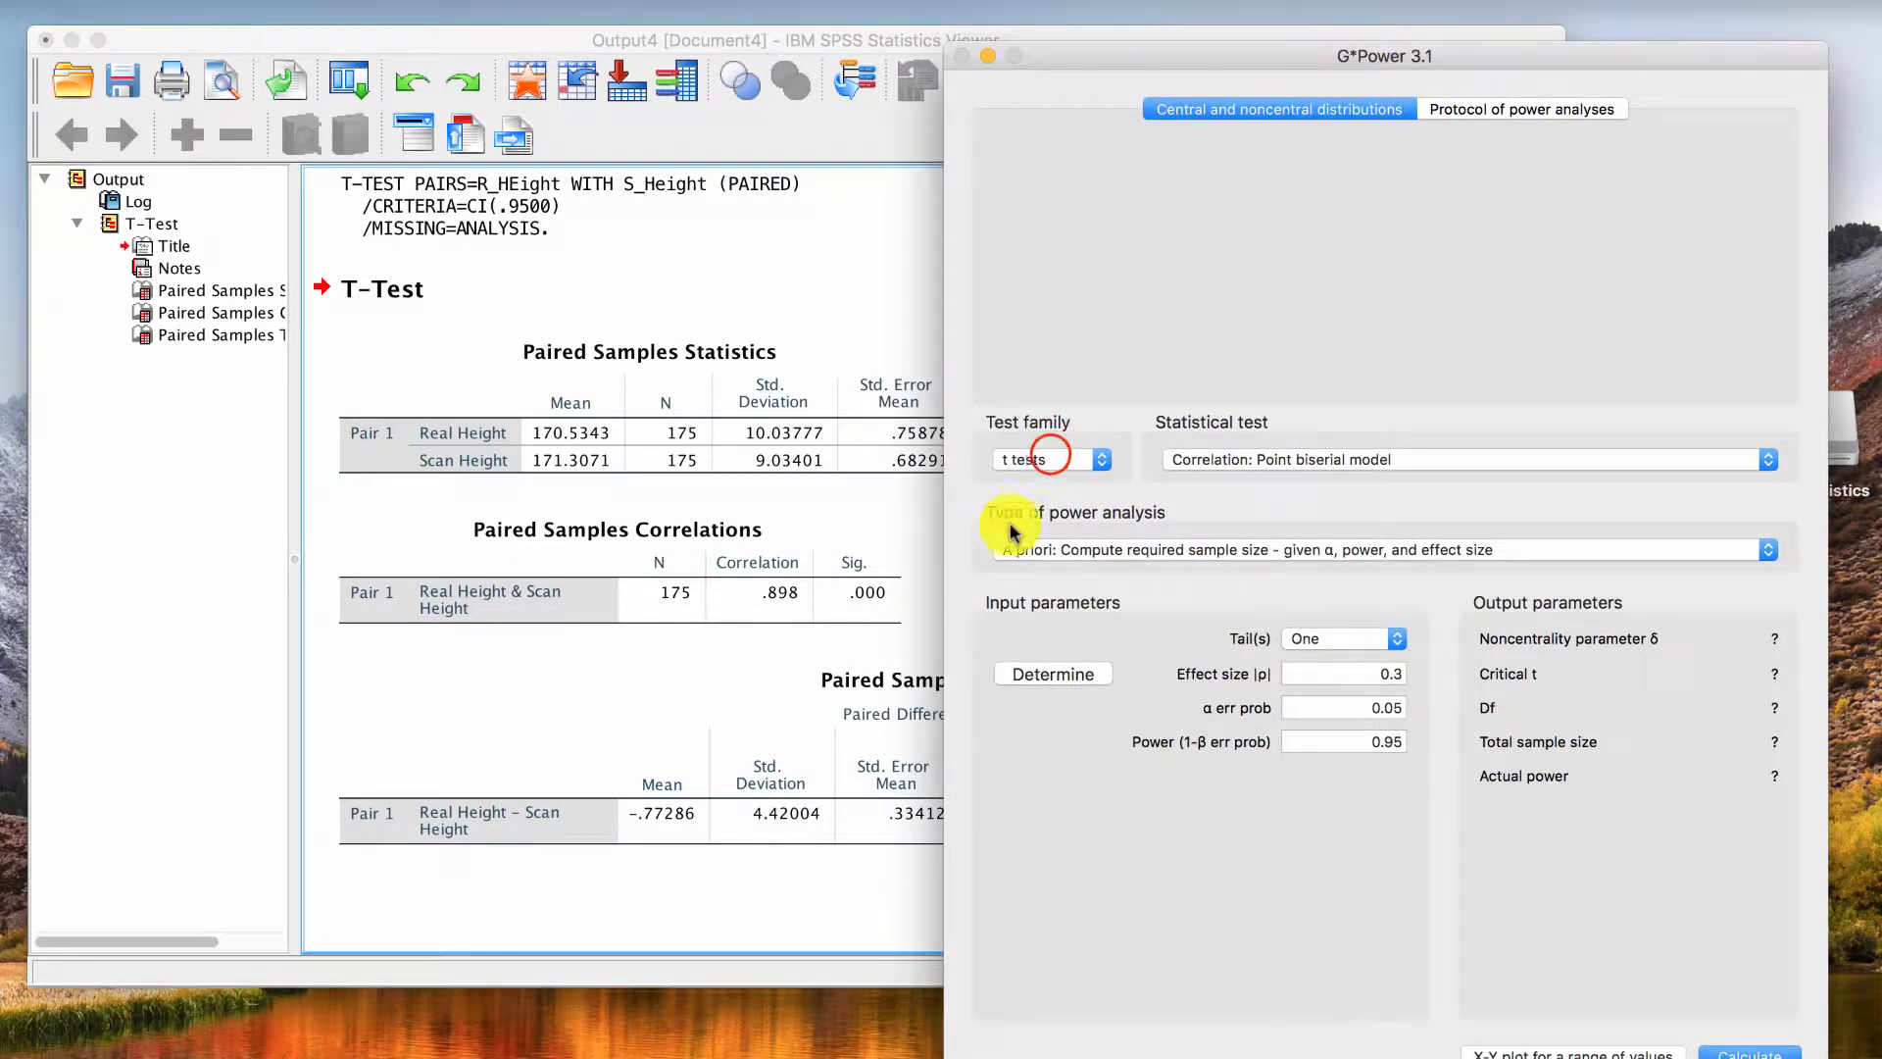
Step: Choose the t tests statistical test "Means: Difference between two dependent means (matched pairs)"
{"action": "left_click", "coordinate": [1047, 459]}
{"action": "left_click", "coordinate": [1044, 460]}
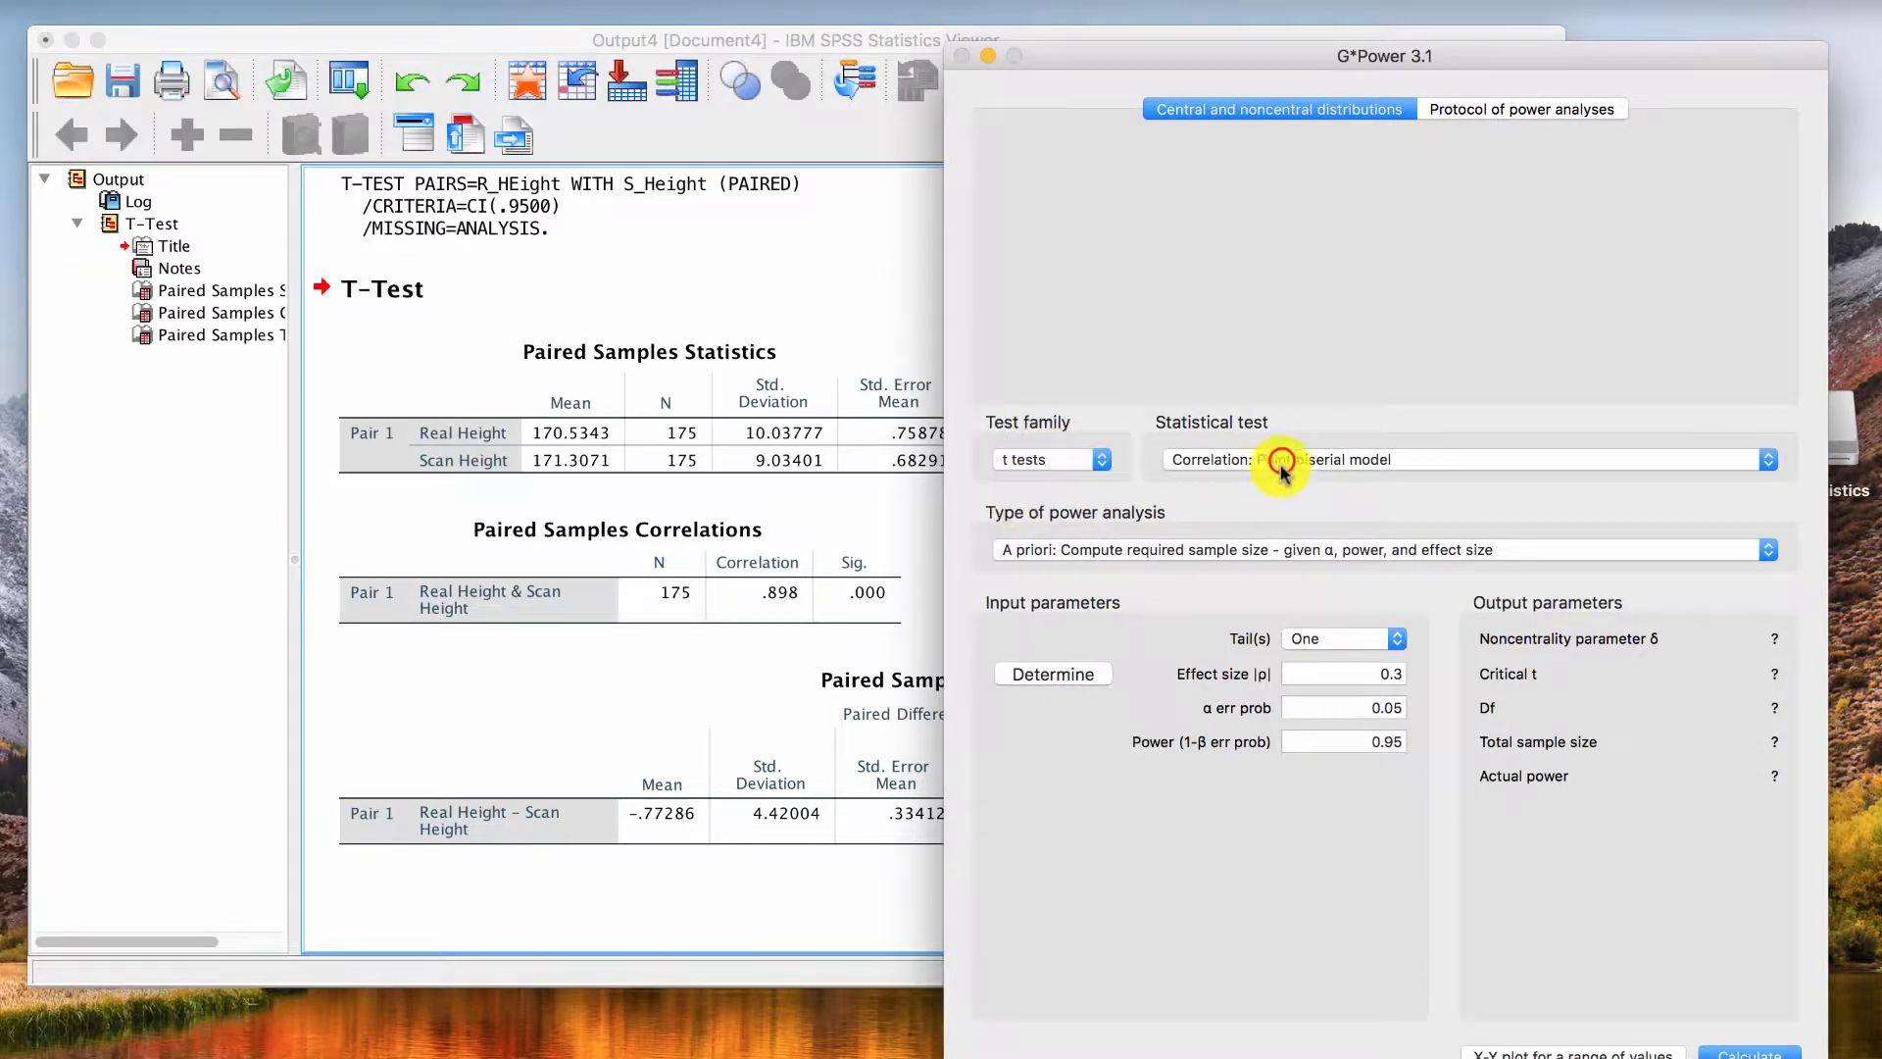
{"action": "left_click", "coordinate": [1279, 461]}
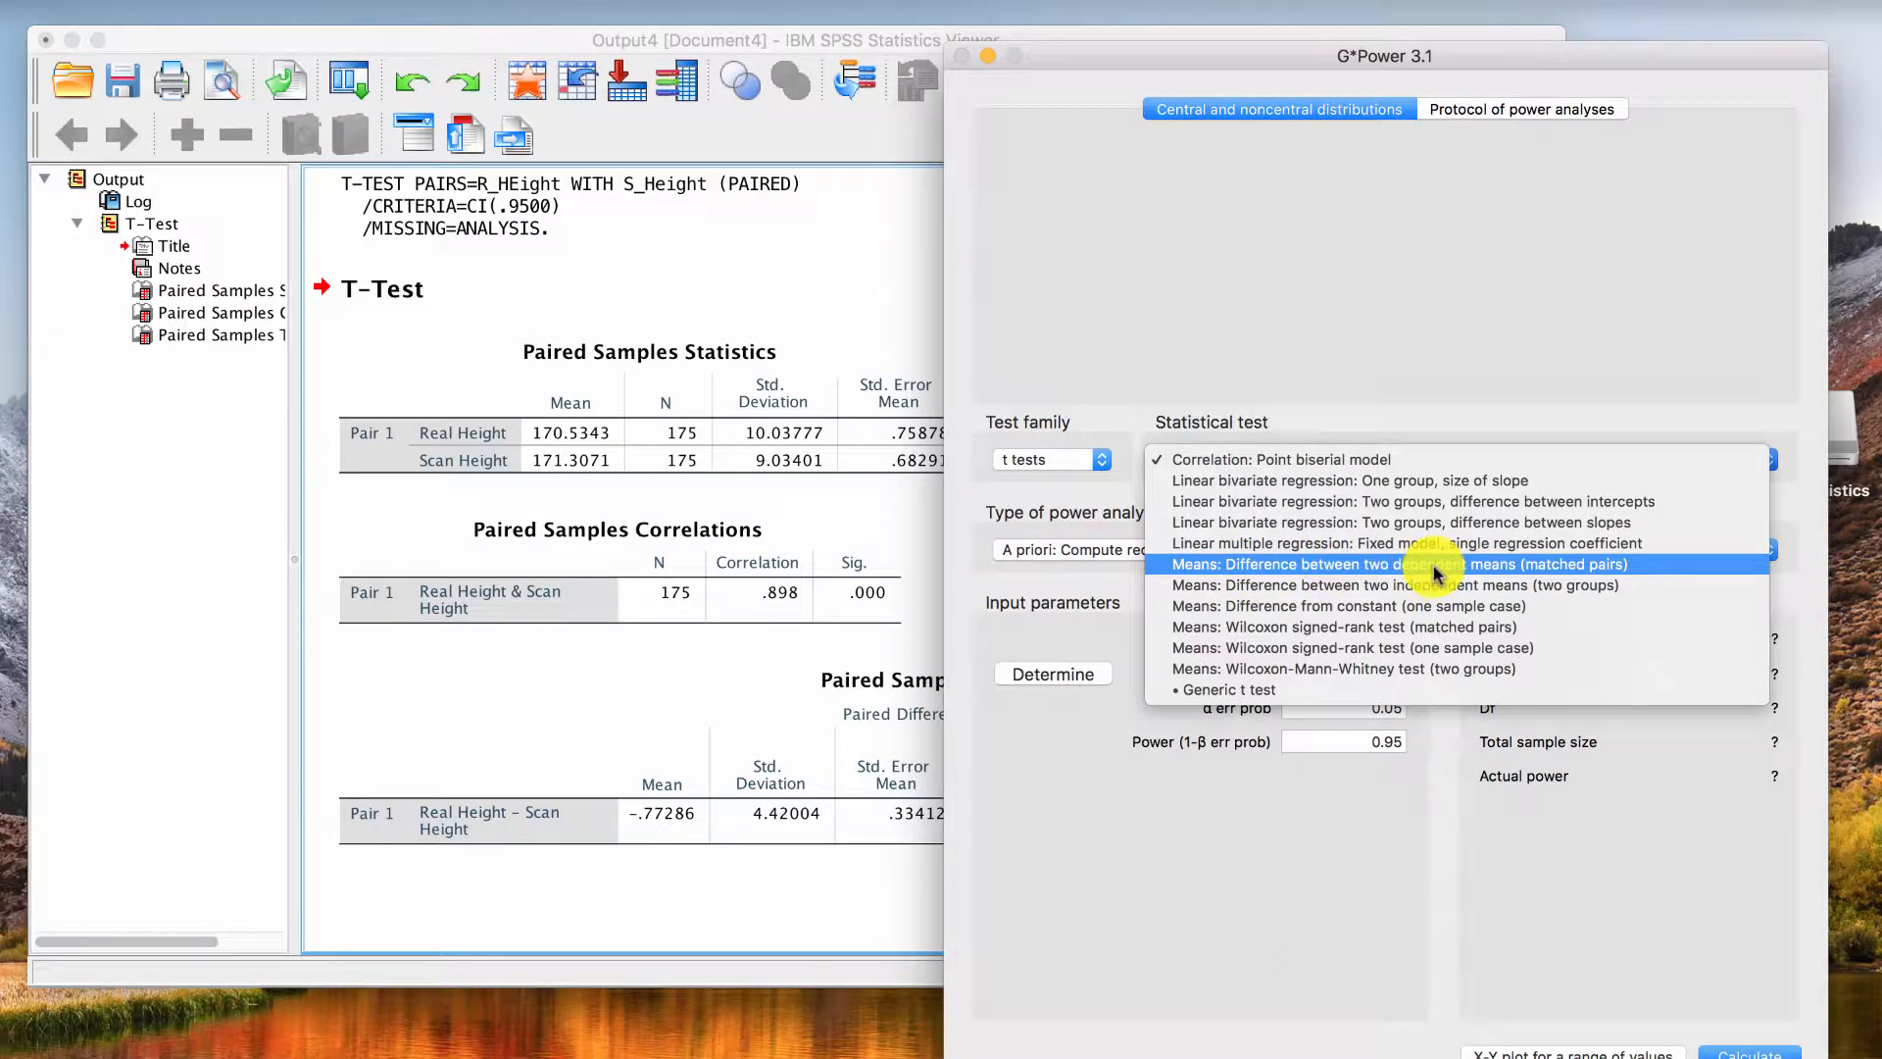
{"action": "left_click", "coordinate": [1591, 566]}
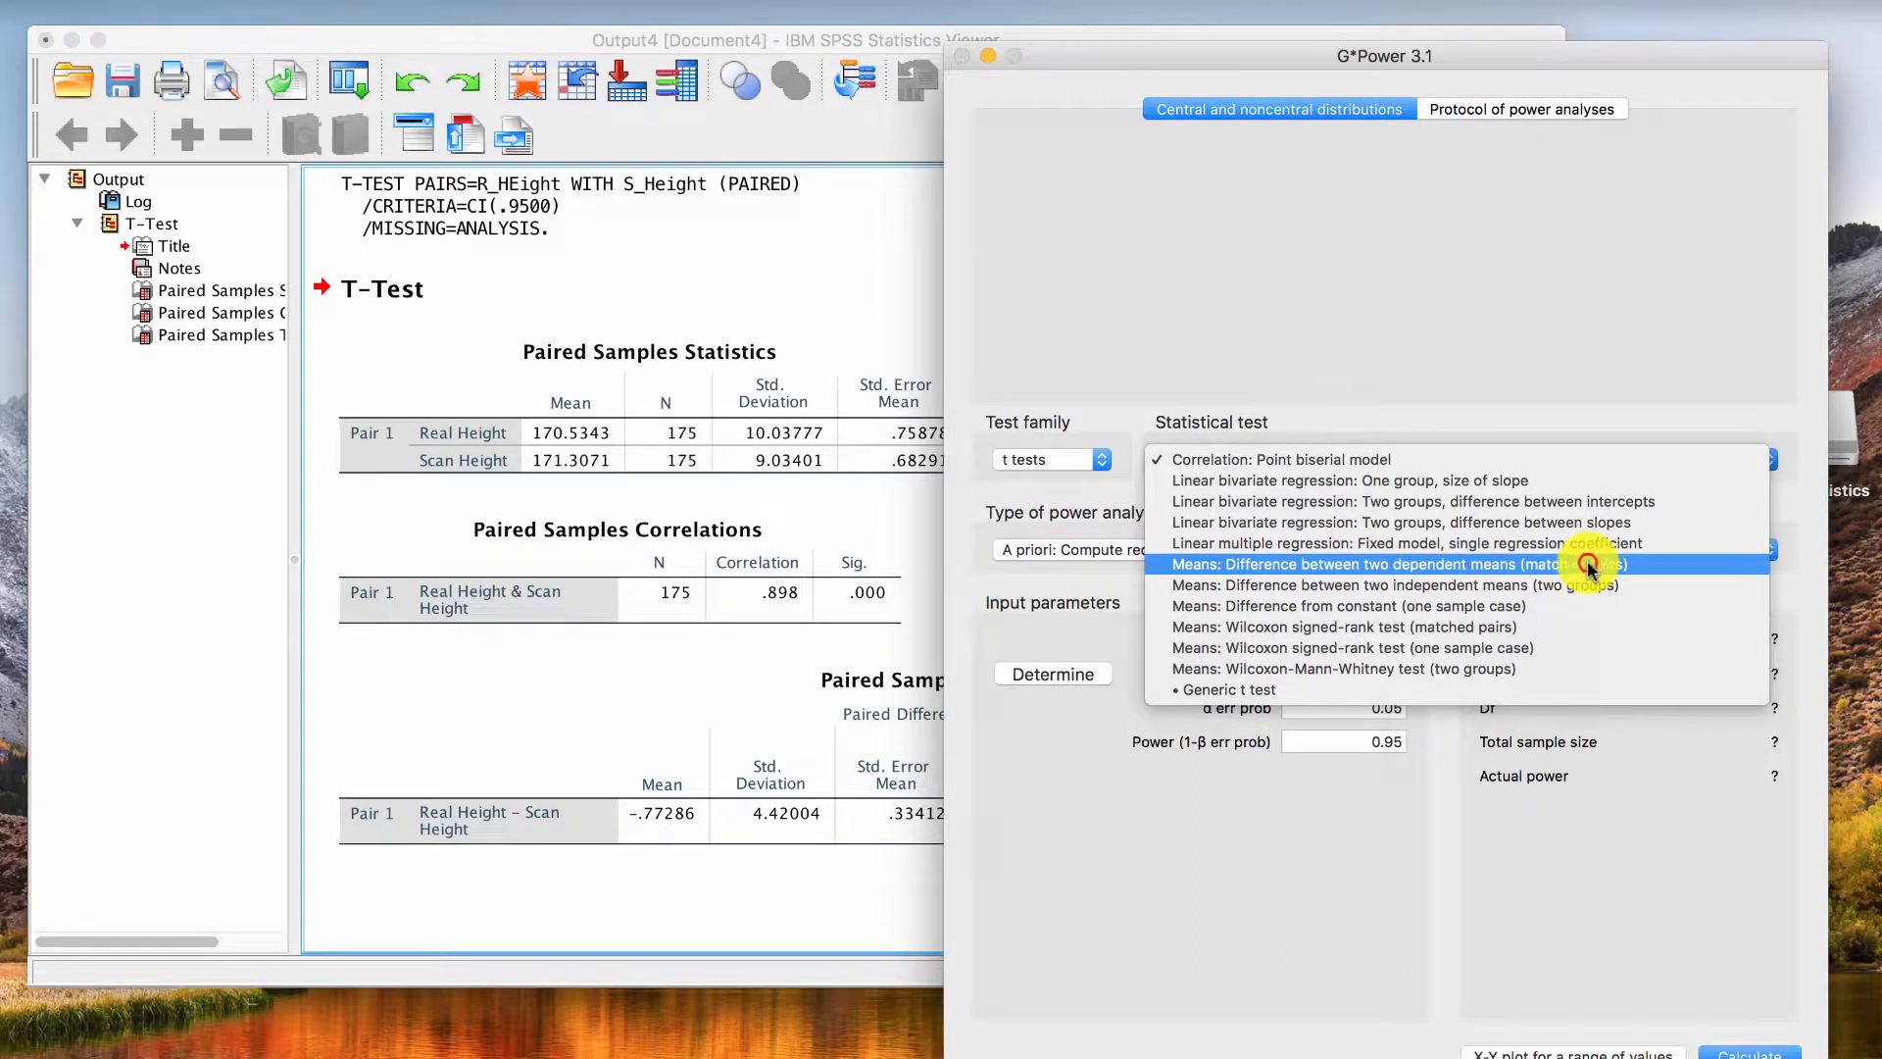
{"action": "left_click", "coordinate": [1263, 460]}
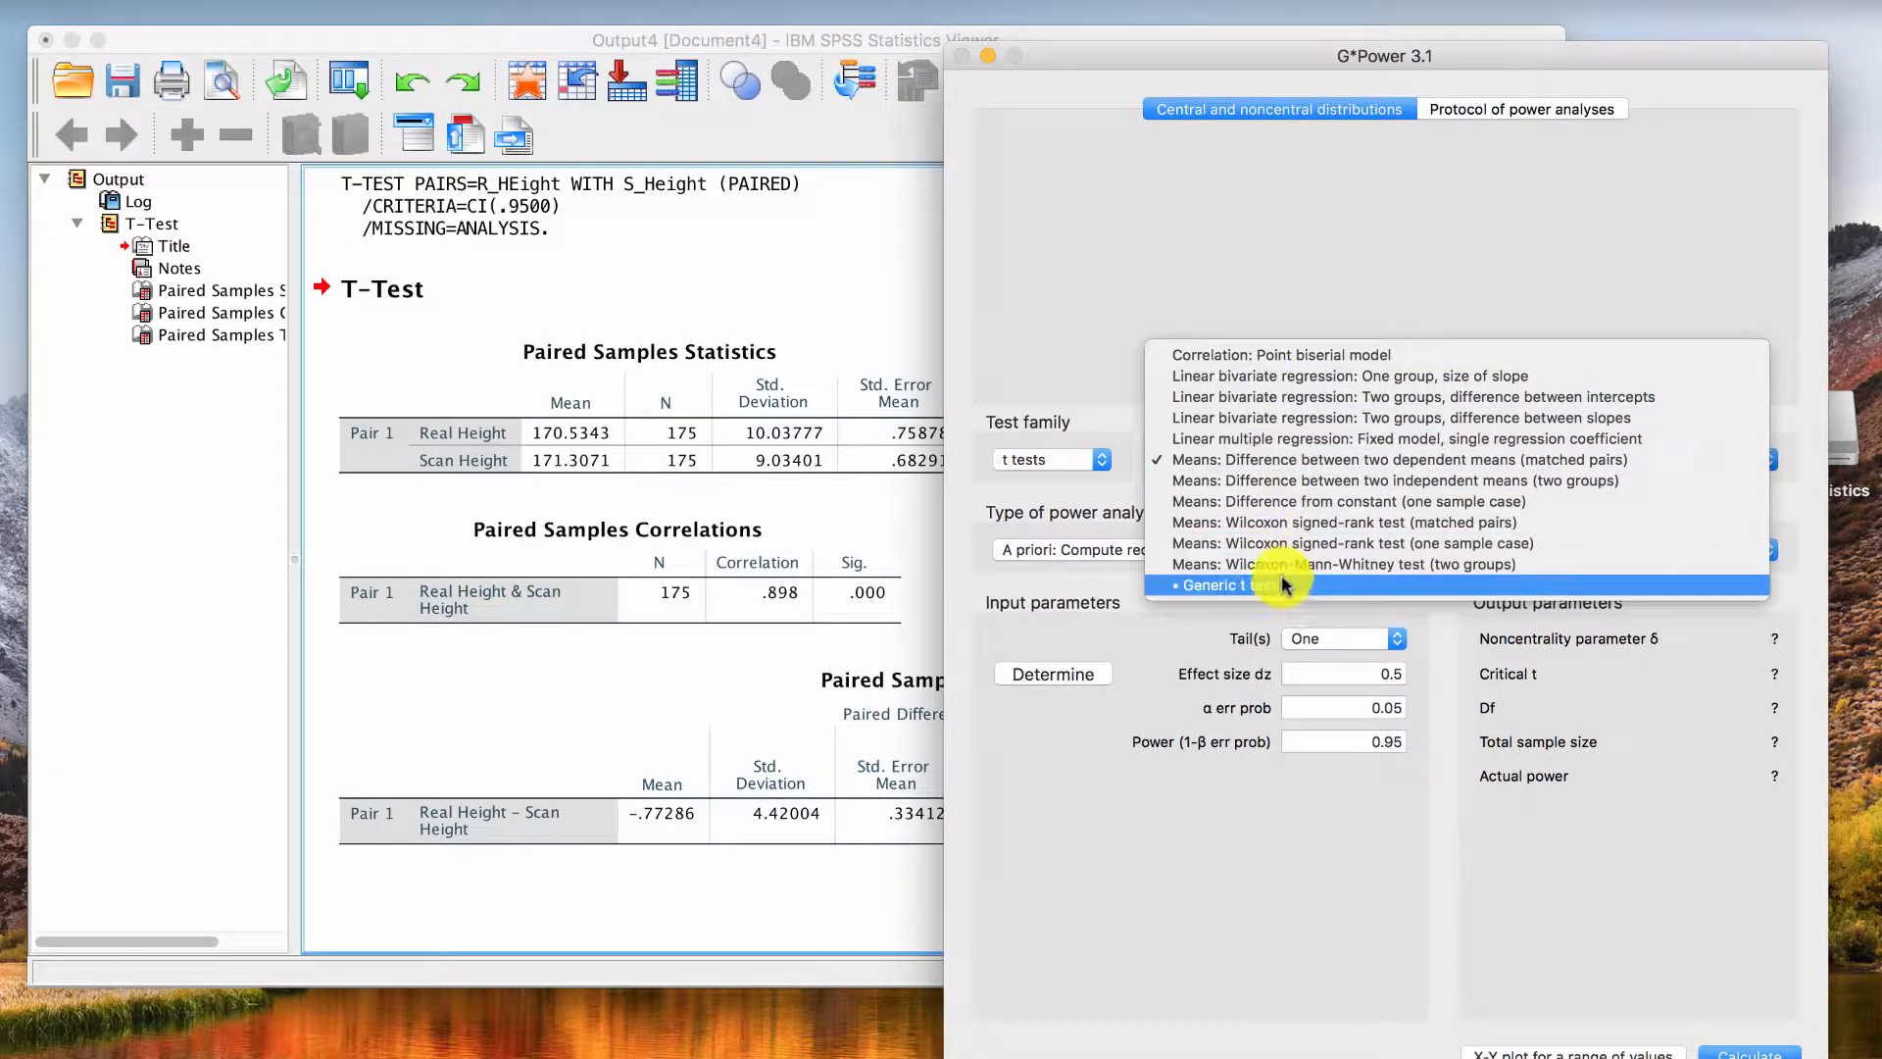
{"action": "left_click", "coordinate": [1231, 476]}
{"action": "left_click", "coordinate": [1206, 460]}
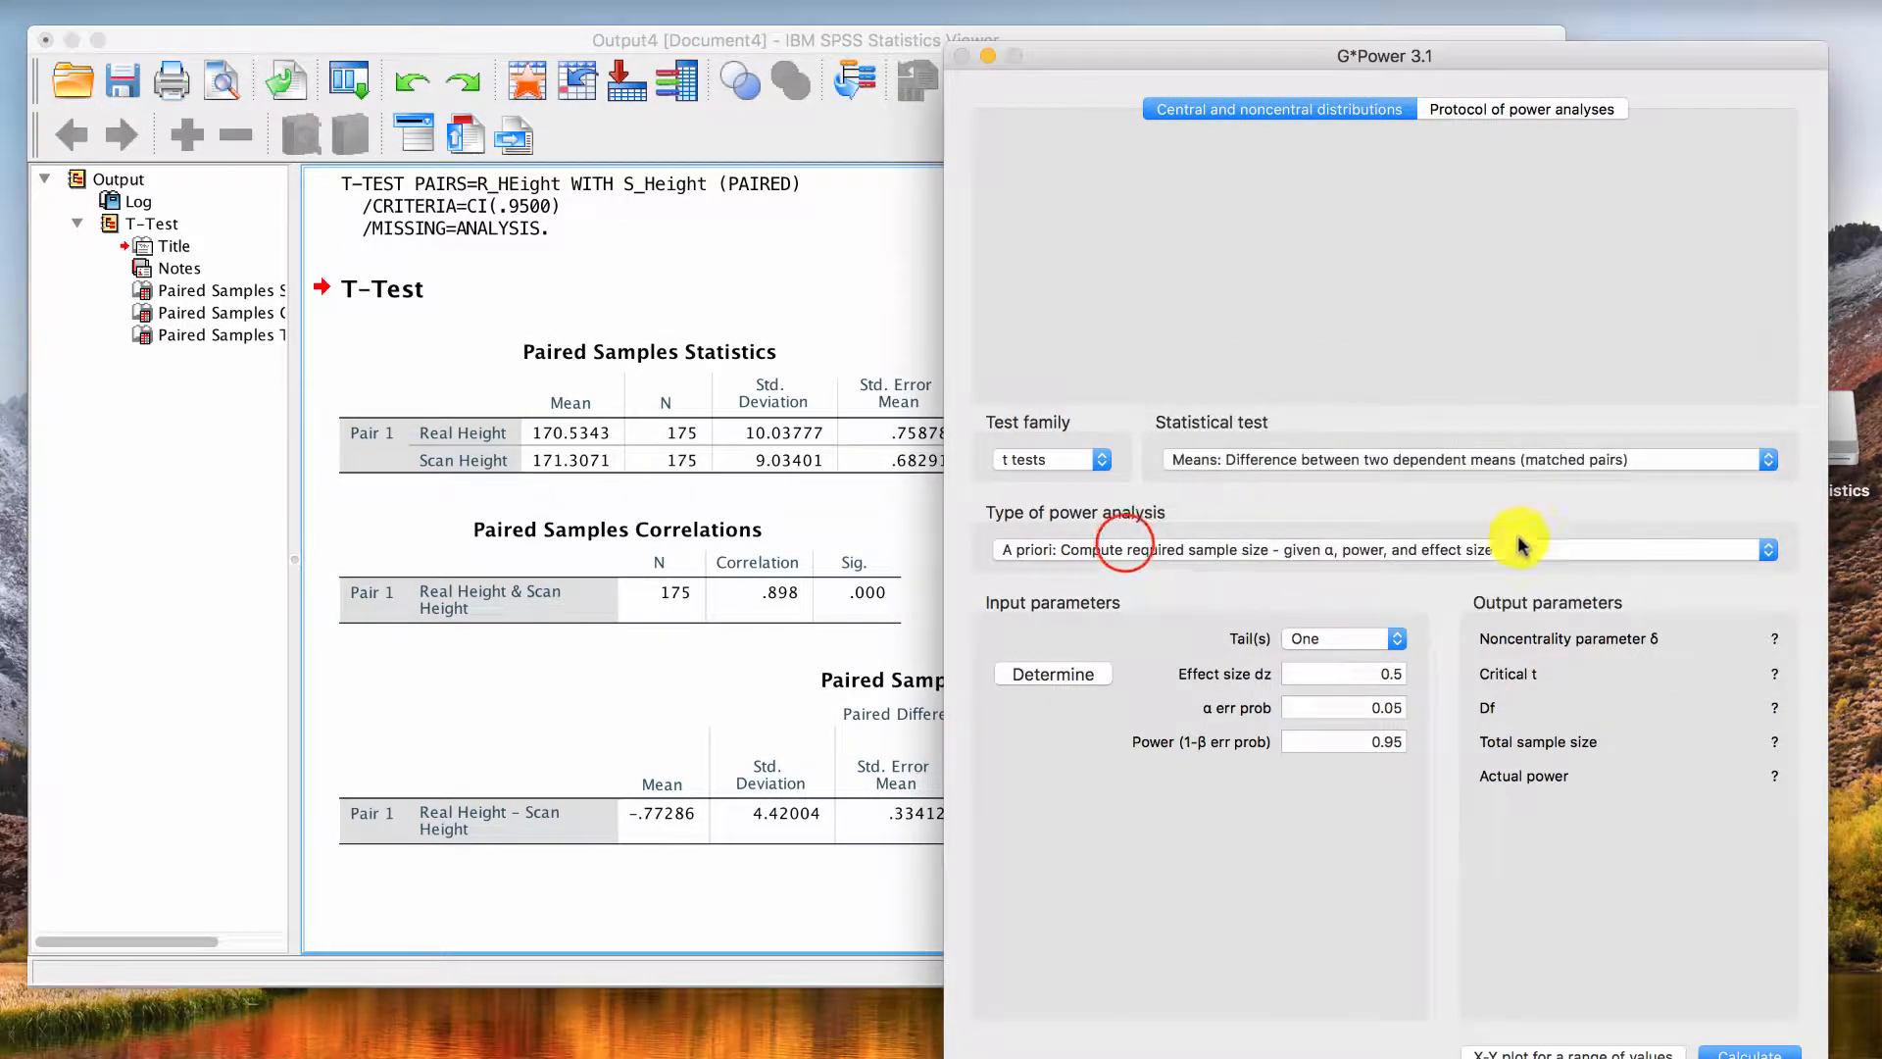
Step: Set the power analysis type to Post hoc: Compute achieved power, with two tails
{"action": "left_click", "coordinate": [1130, 547]}
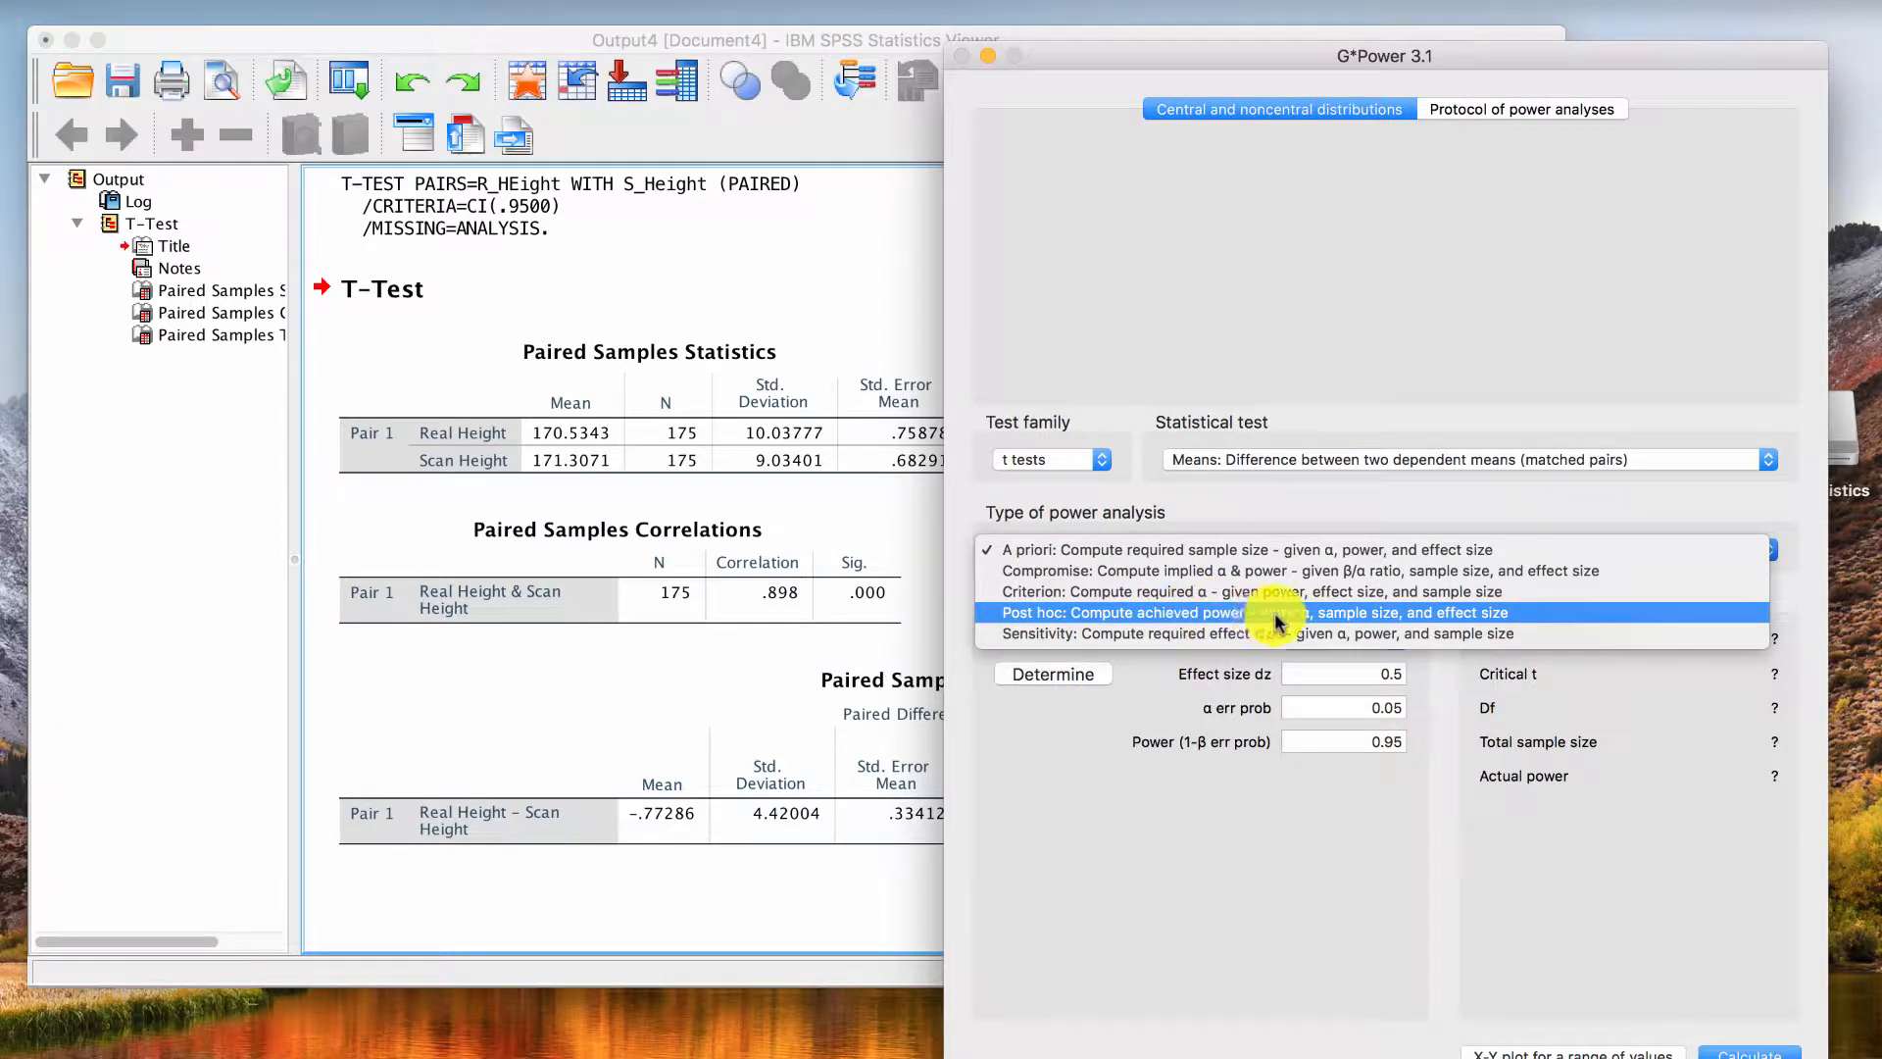
{"action": "left_click", "coordinate": [1446, 610]}
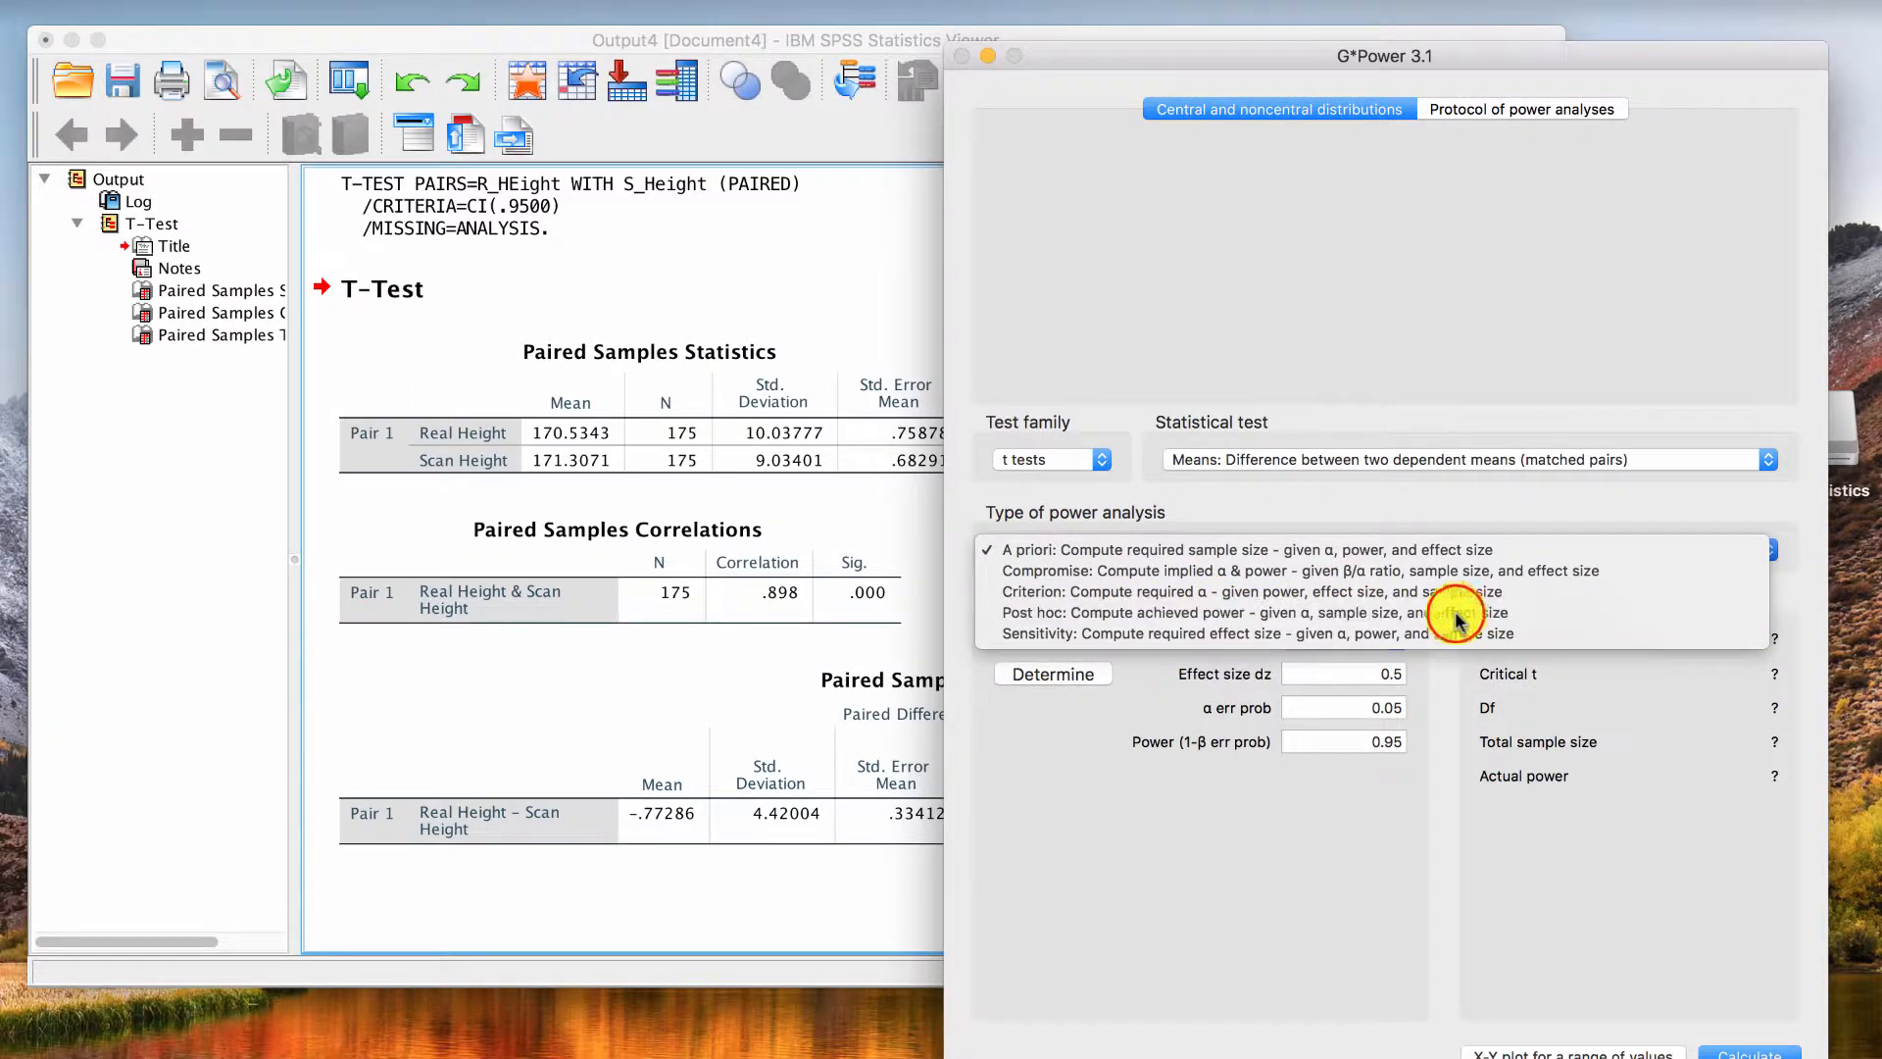
{"action": "left_click", "coordinate": [1367, 639]}
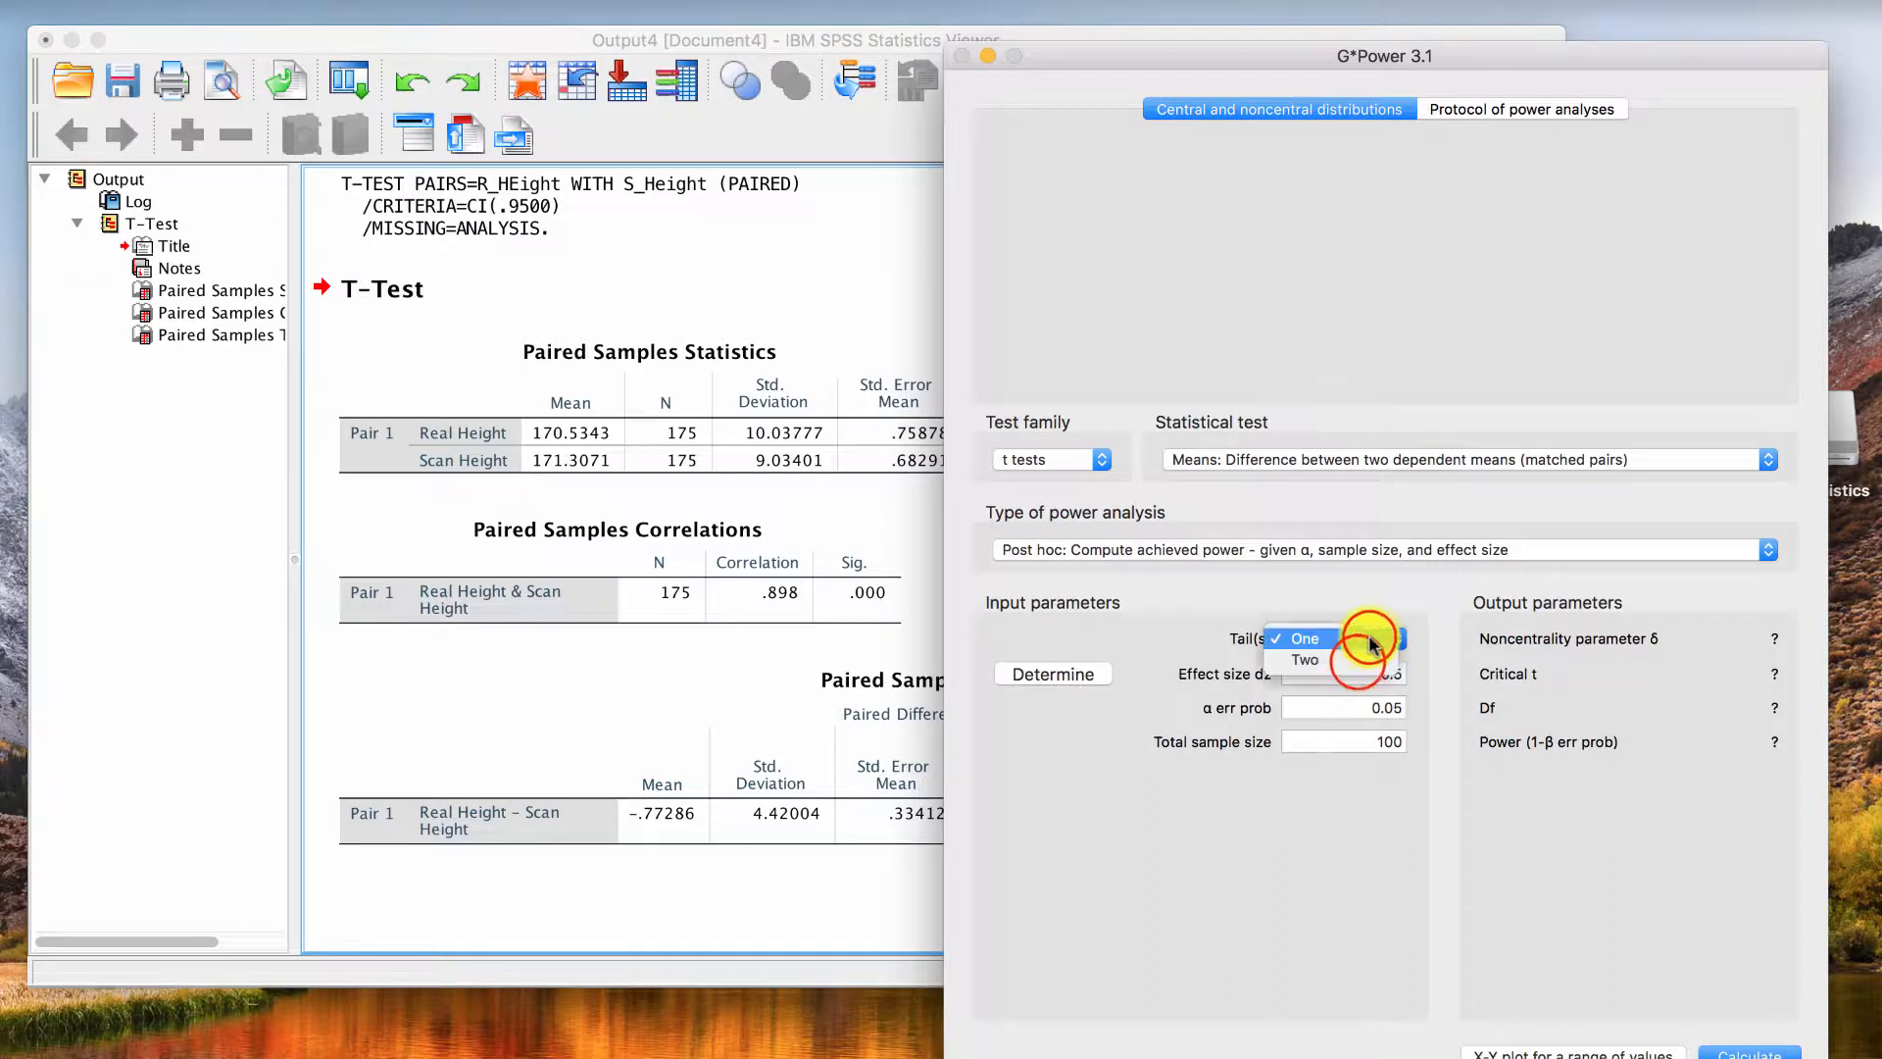
{"action": "left_click", "coordinate": [1359, 663]}
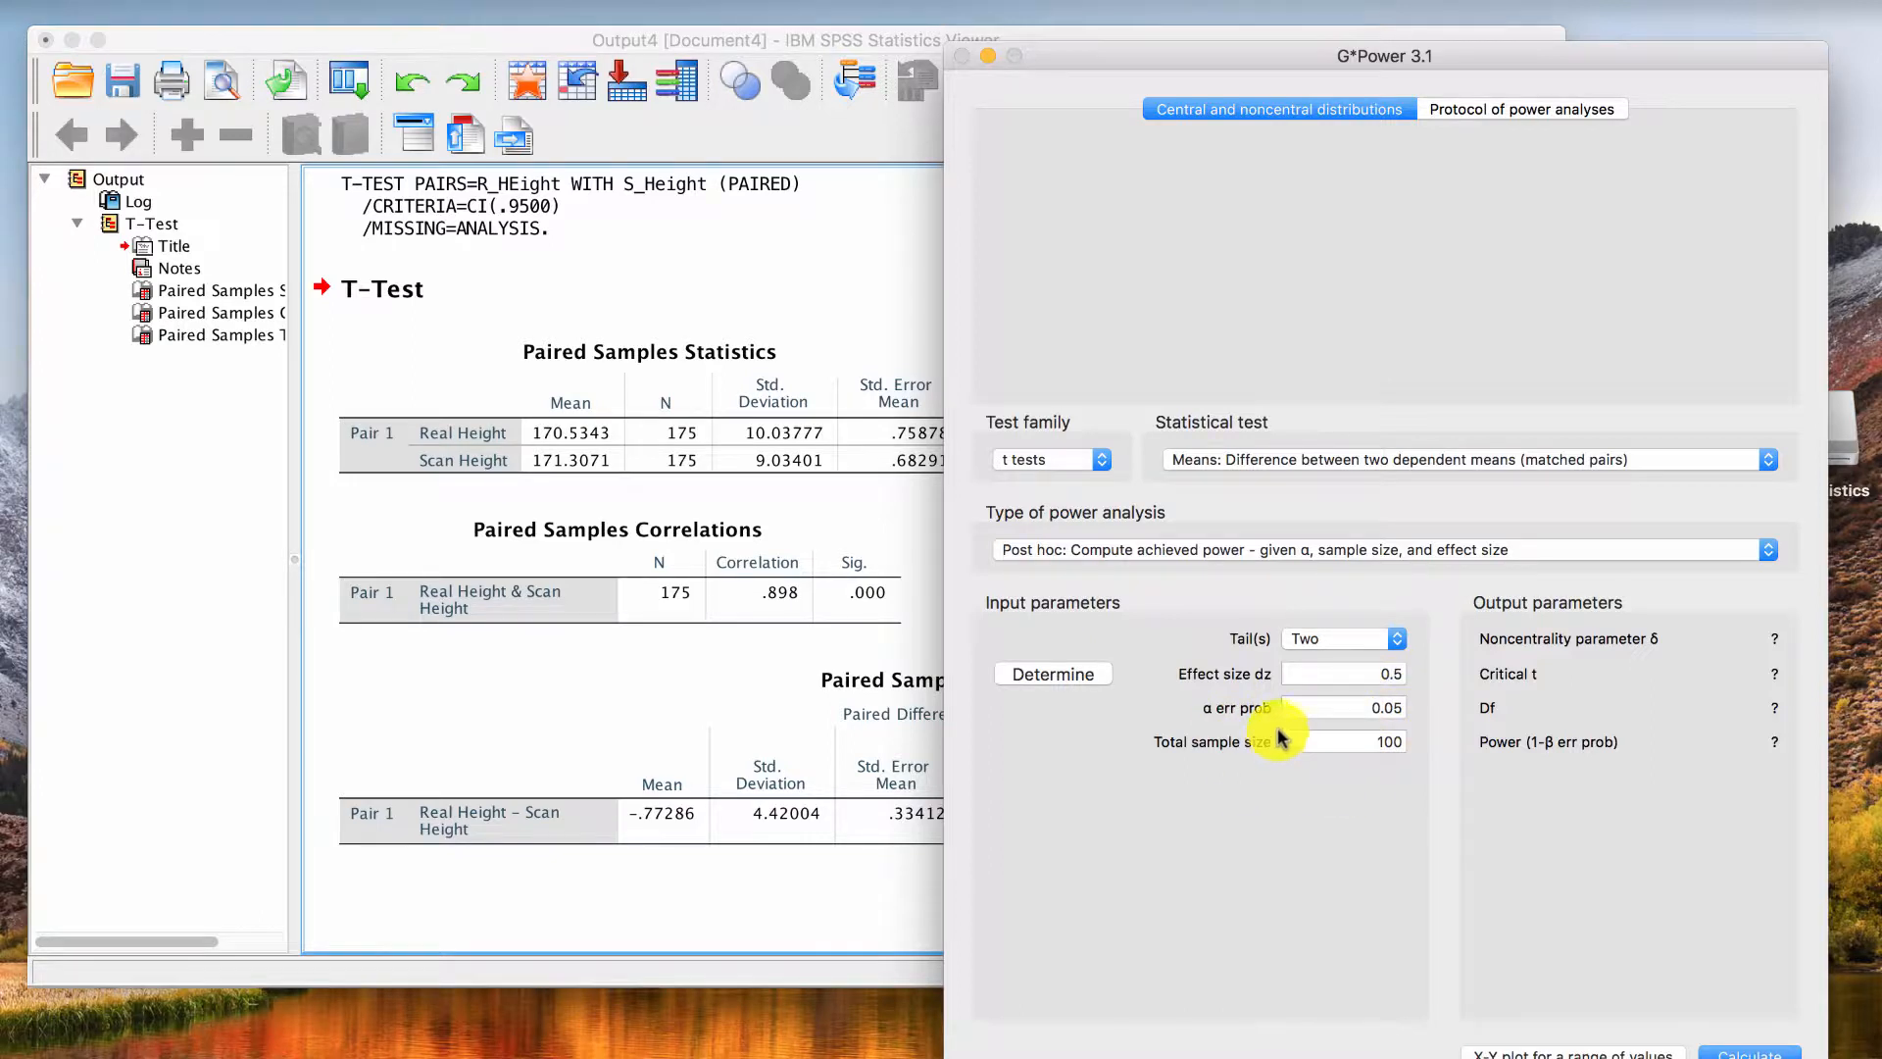
Step: Set the total sample size to 175, taken from N in the Paired Samples Statistics table, with α err prob 0.05
{"action": "left_click", "coordinate": [1198, 712]}
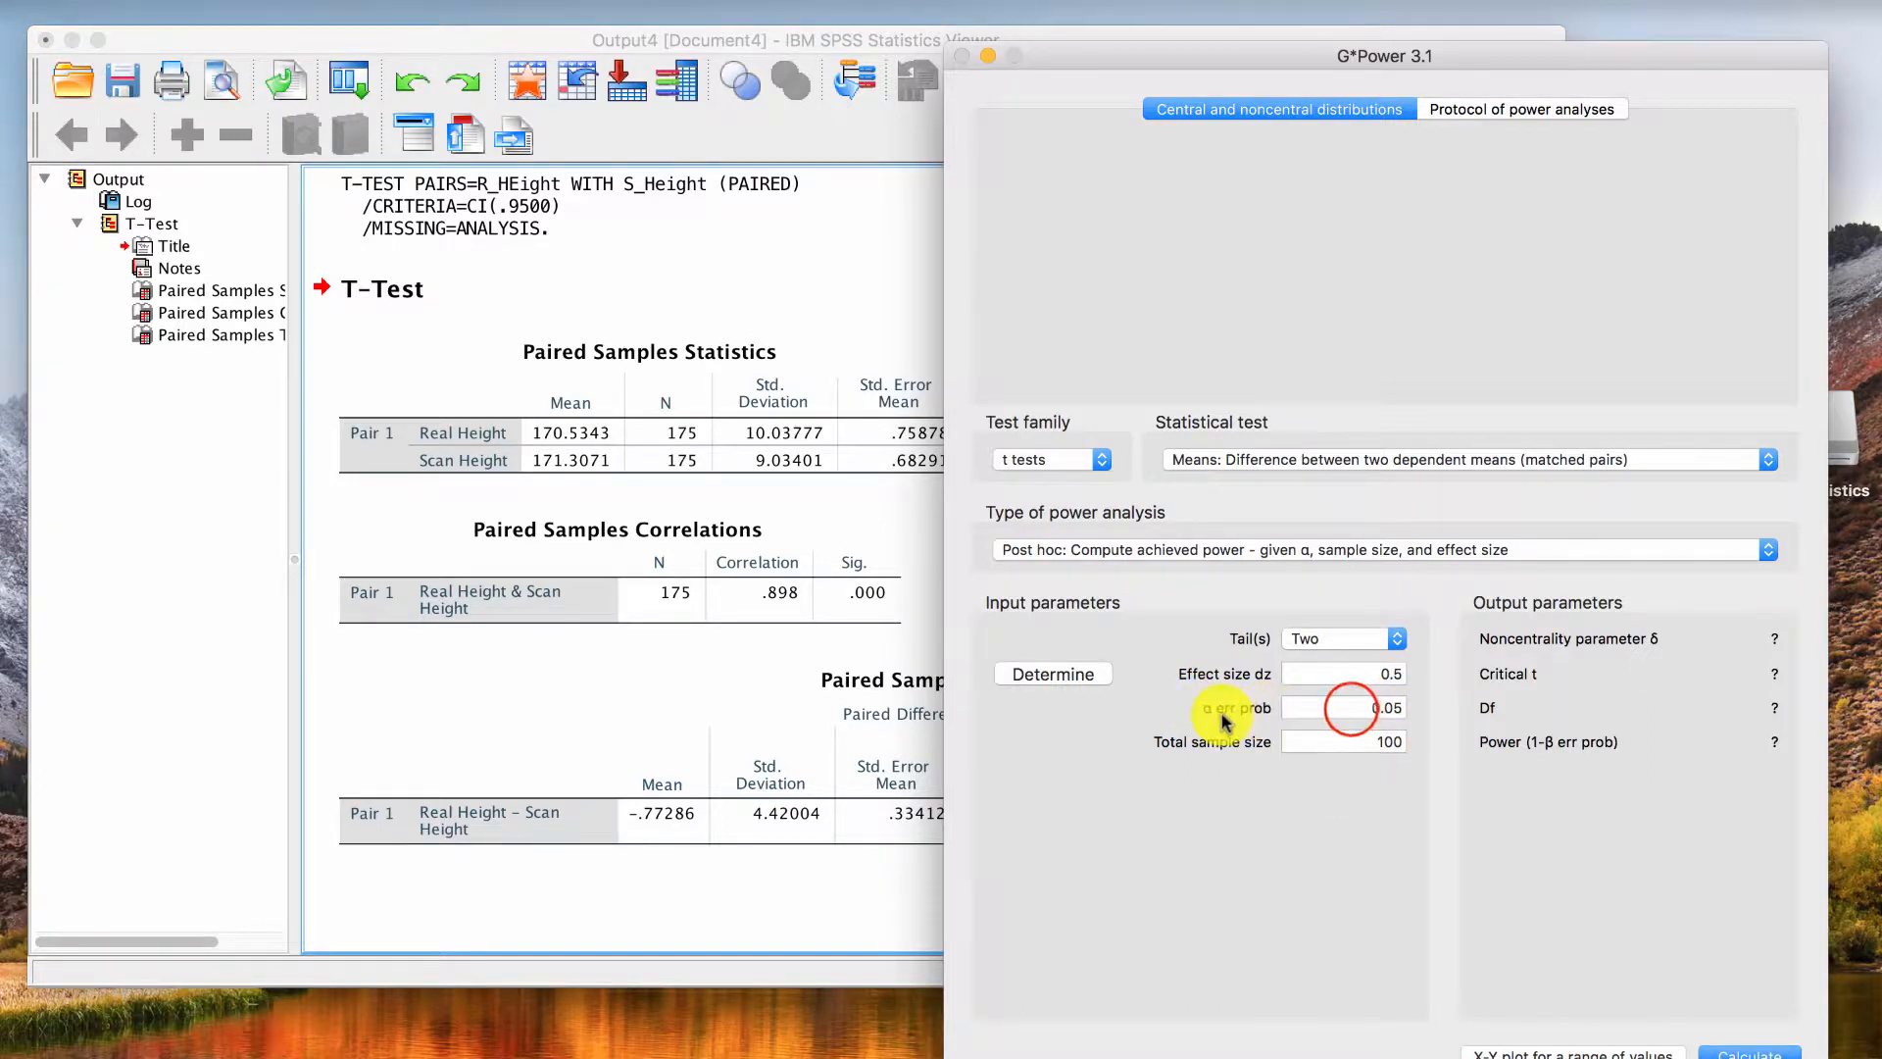
{"action": "double_click", "coordinate": [1386, 708]}
{"action": "left_click", "coordinate": [1403, 707]}
{"action": "left_click", "coordinate": [1399, 707]}
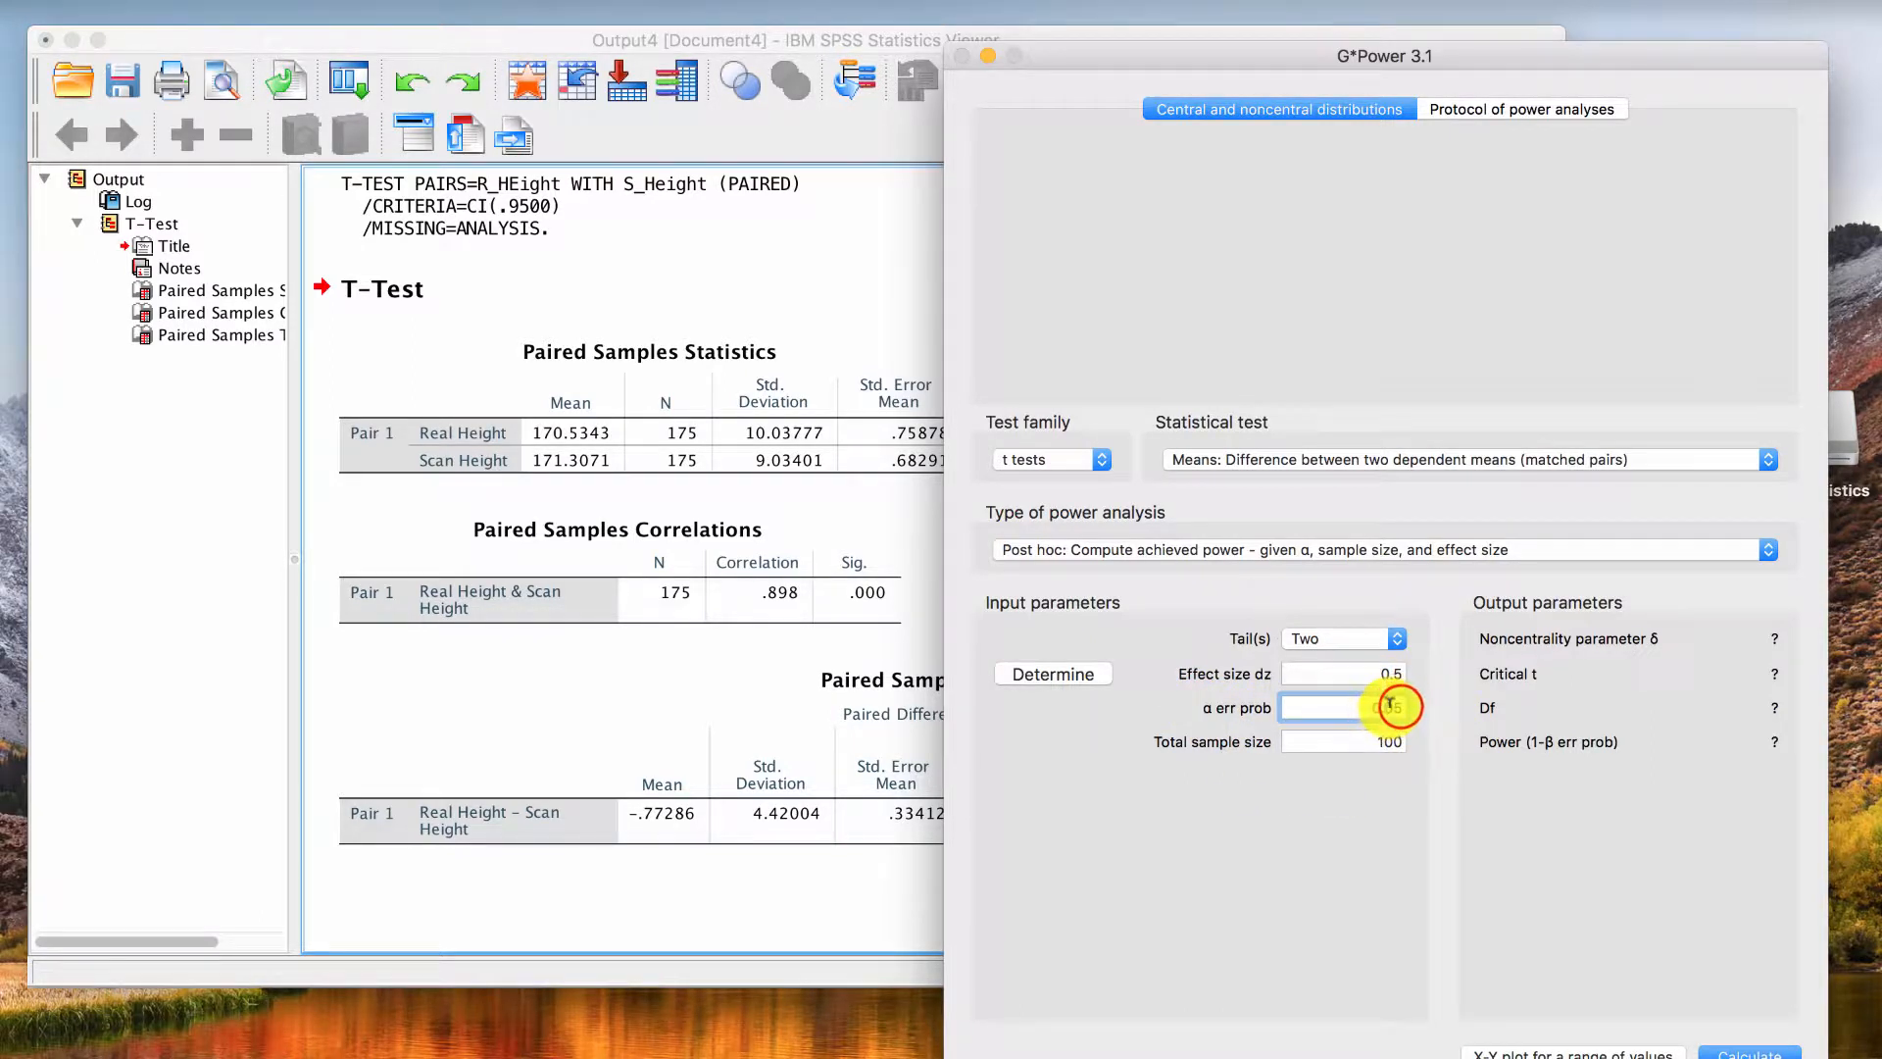
{"action": "left_click", "coordinate": [1383, 707]}
{"action": "left_click", "coordinate": [1377, 707]}
{"action": "left_click", "coordinate": [608, 436]}
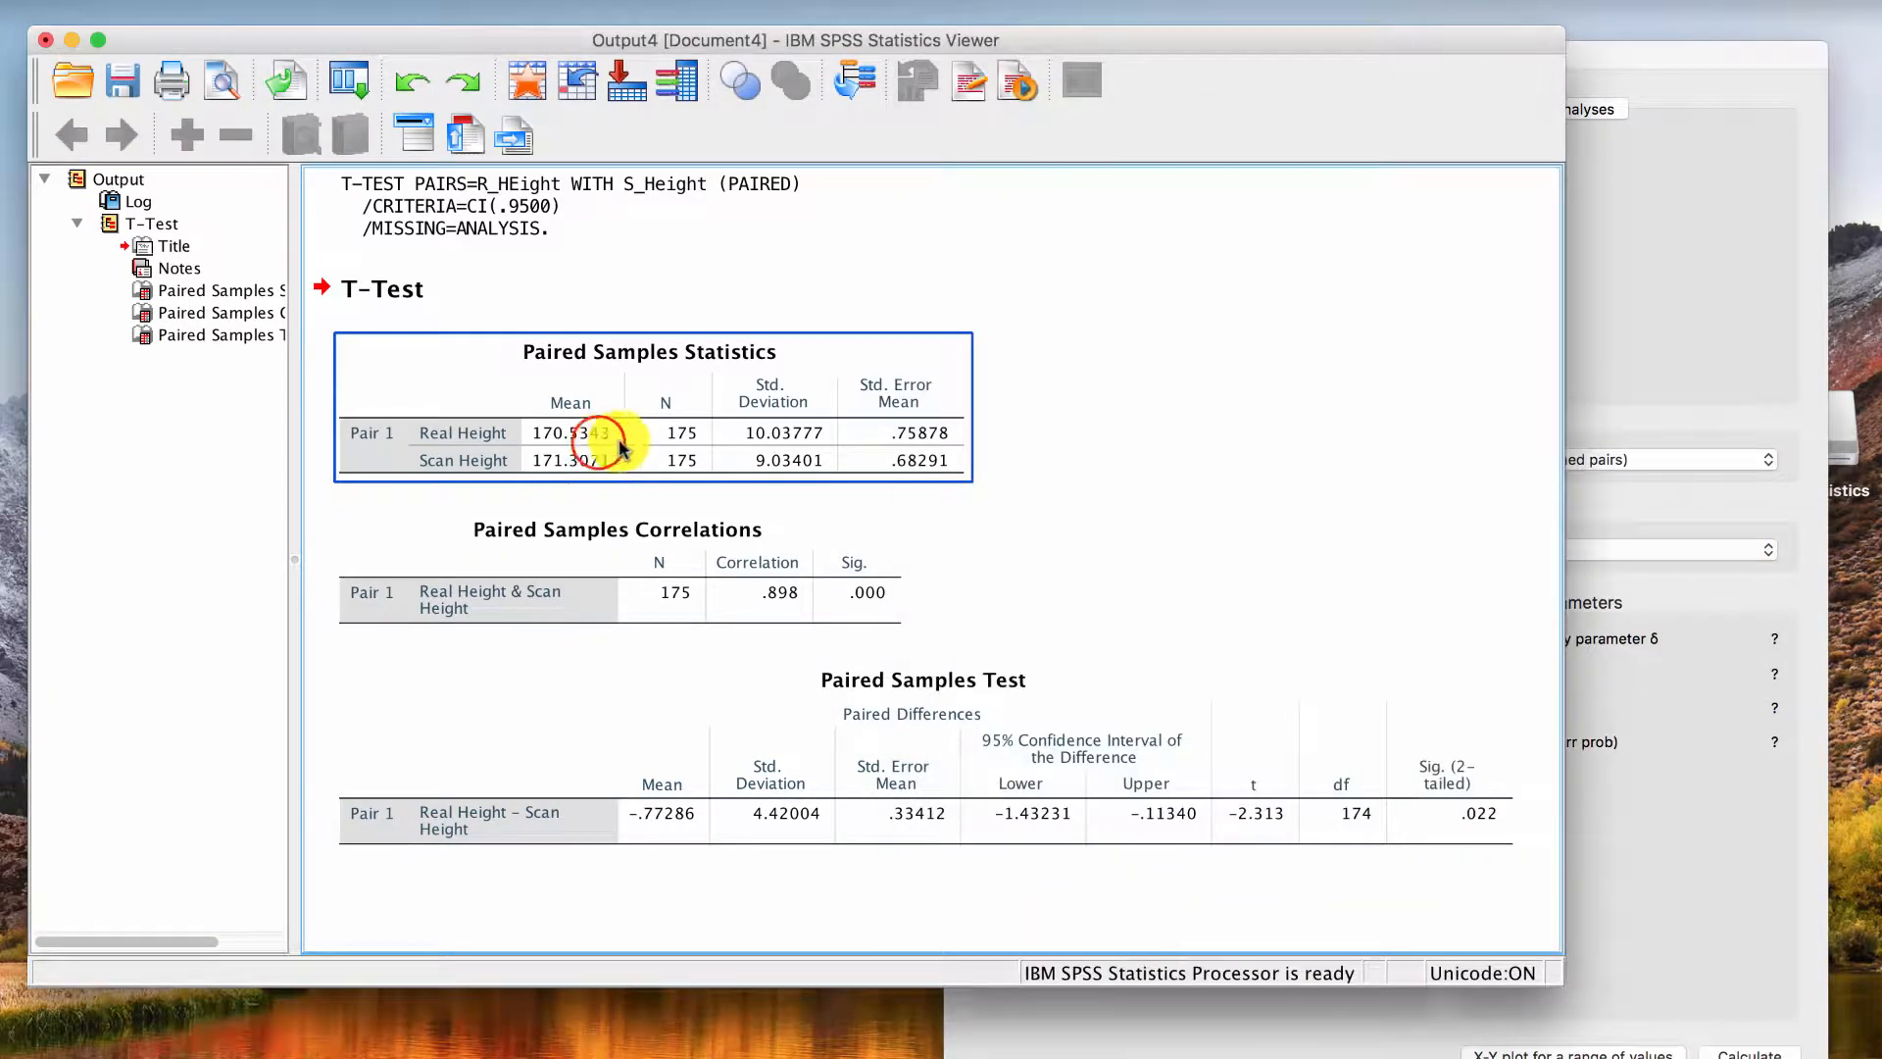
{"action": "left_click", "coordinate": [1651, 811]}
{"action": "double_click", "coordinate": [1348, 743]}
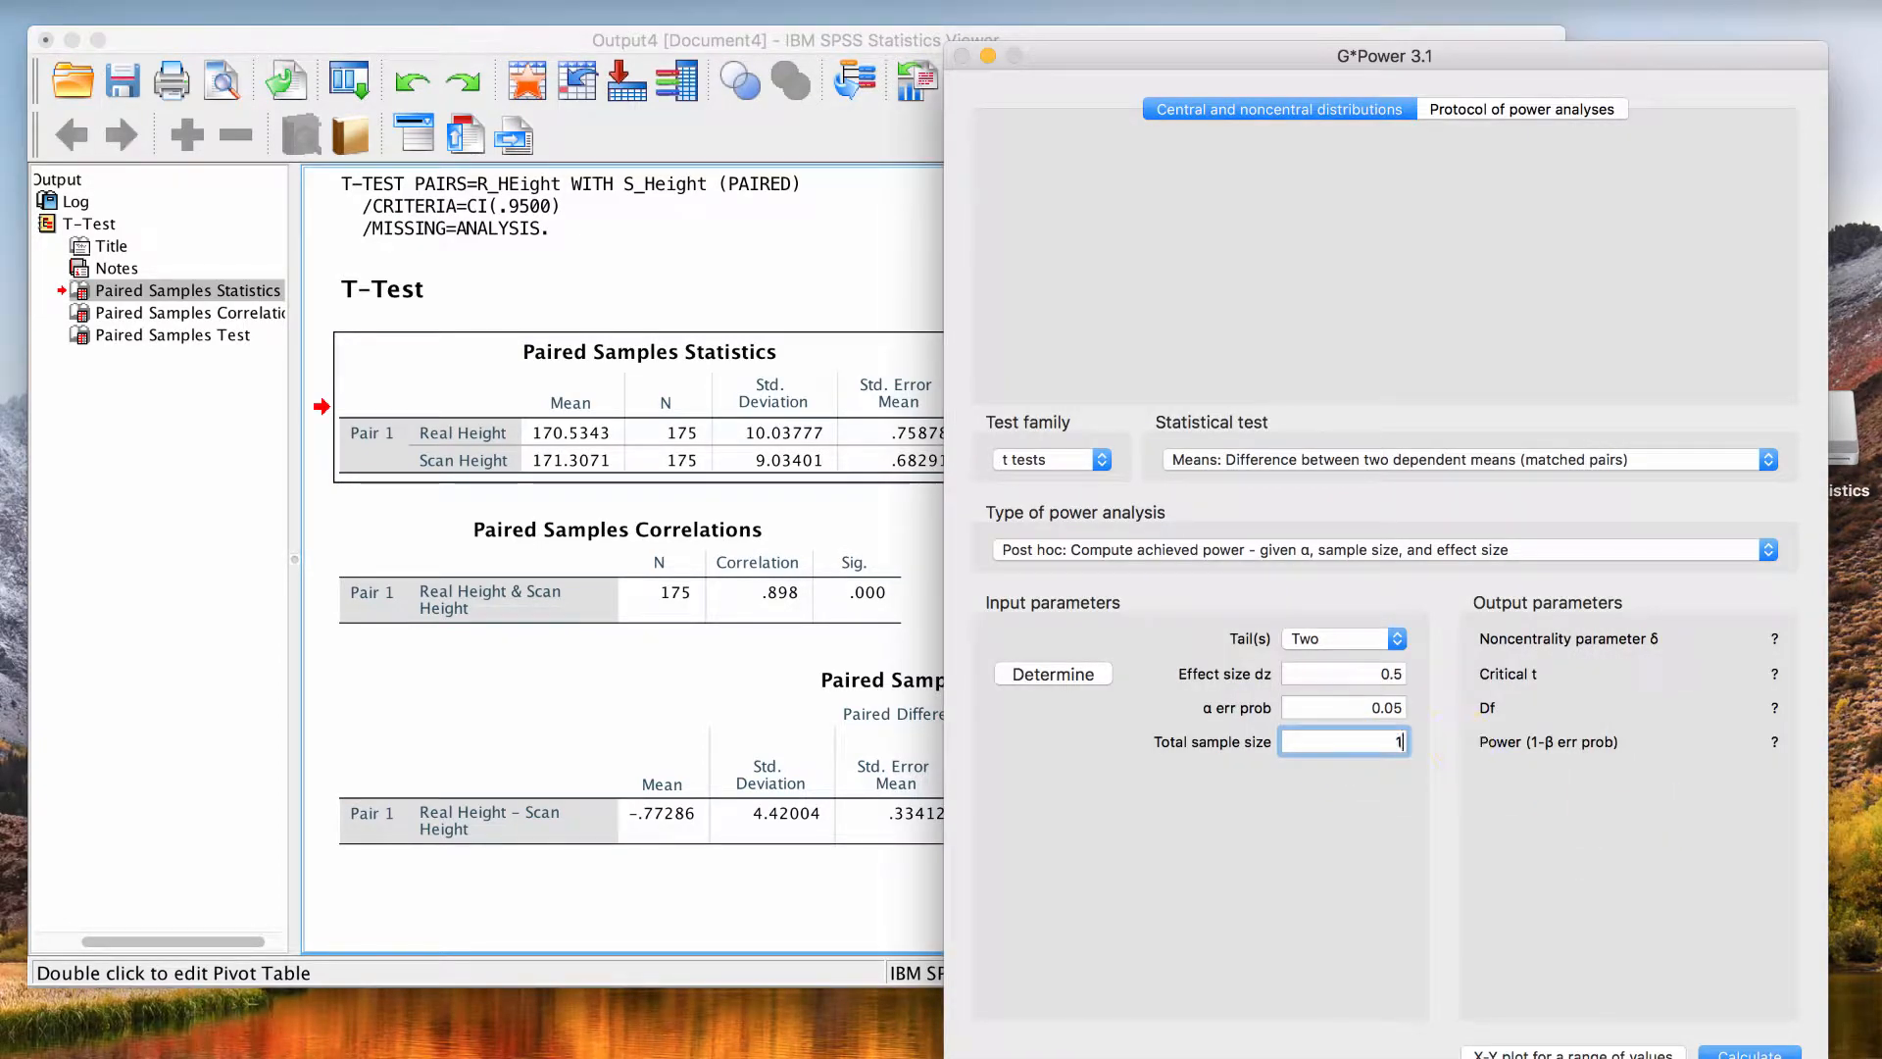
{"action": "left_click", "coordinate": [1380, 714]}
{"action": "left_click", "coordinate": [1383, 743]}
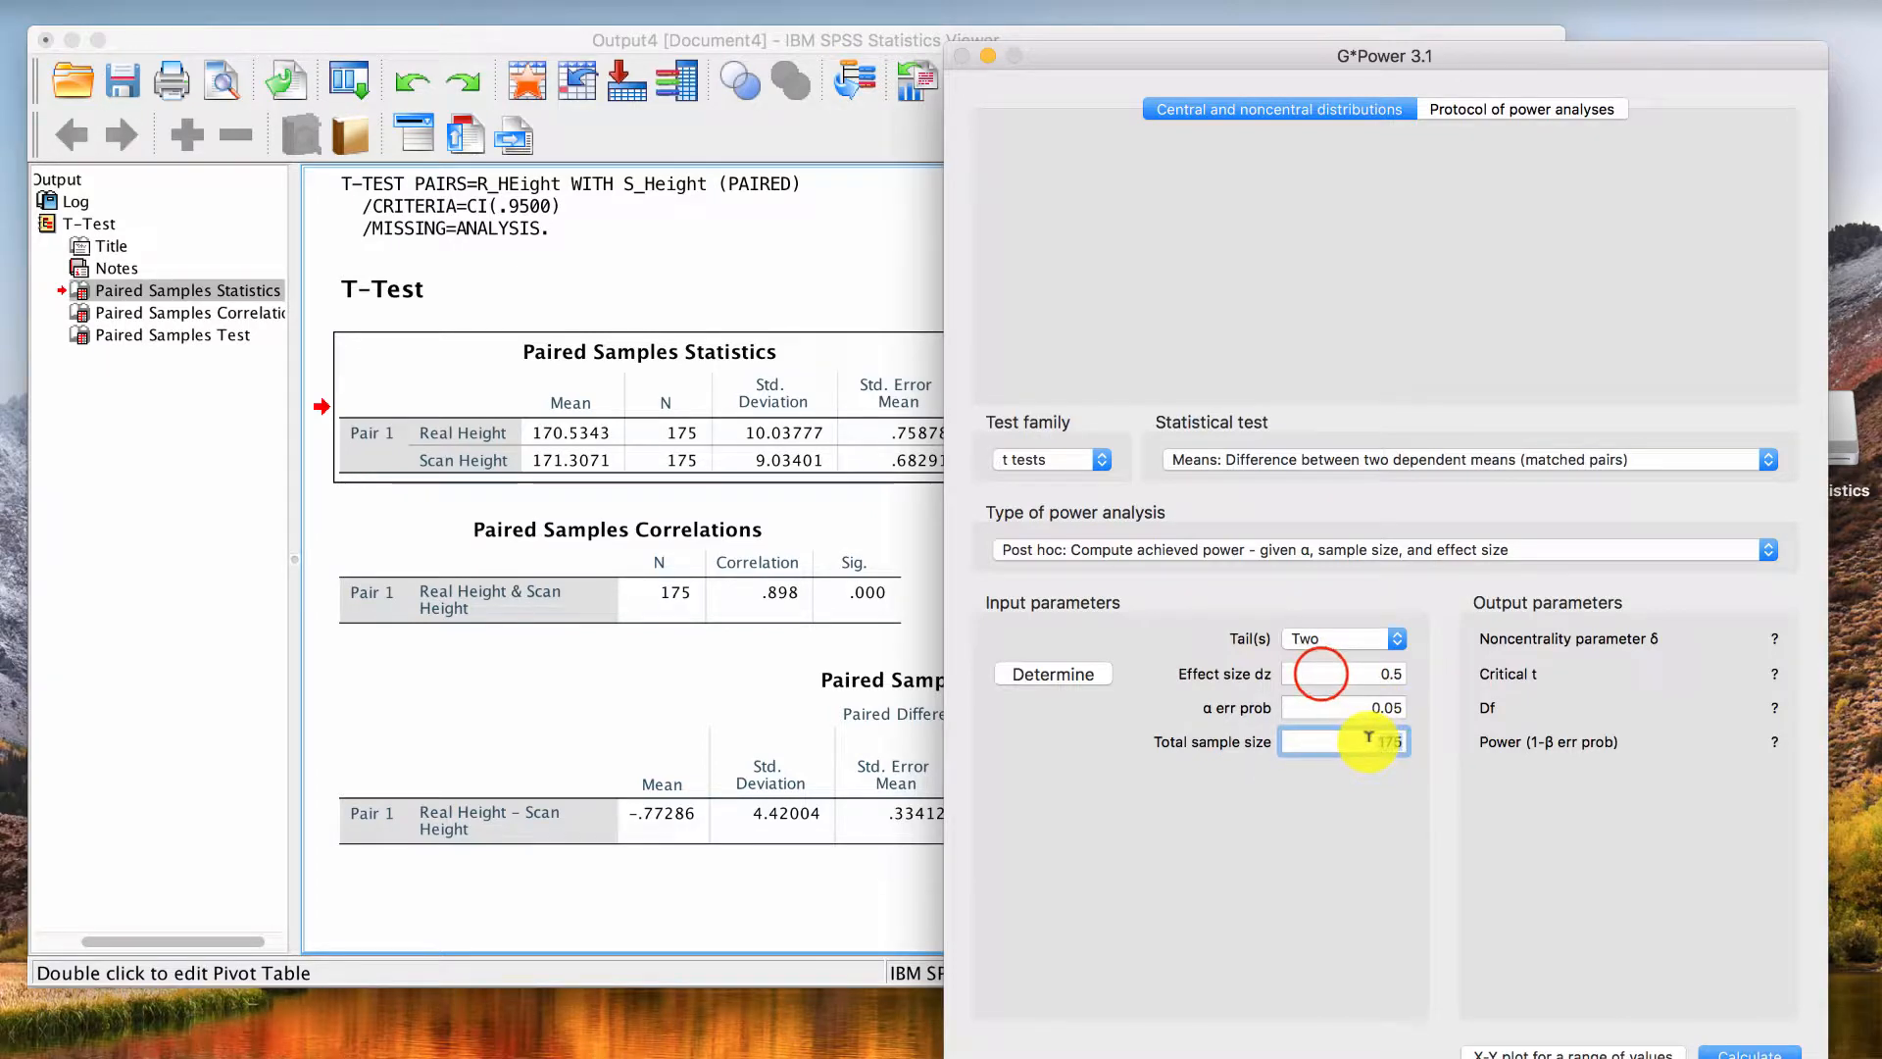
Step: Open the effect size calculator and enter .77286 as the mean of difference and 4.42004 as the SD of difference
{"action": "left_click", "coordinate": [1315, 673]}
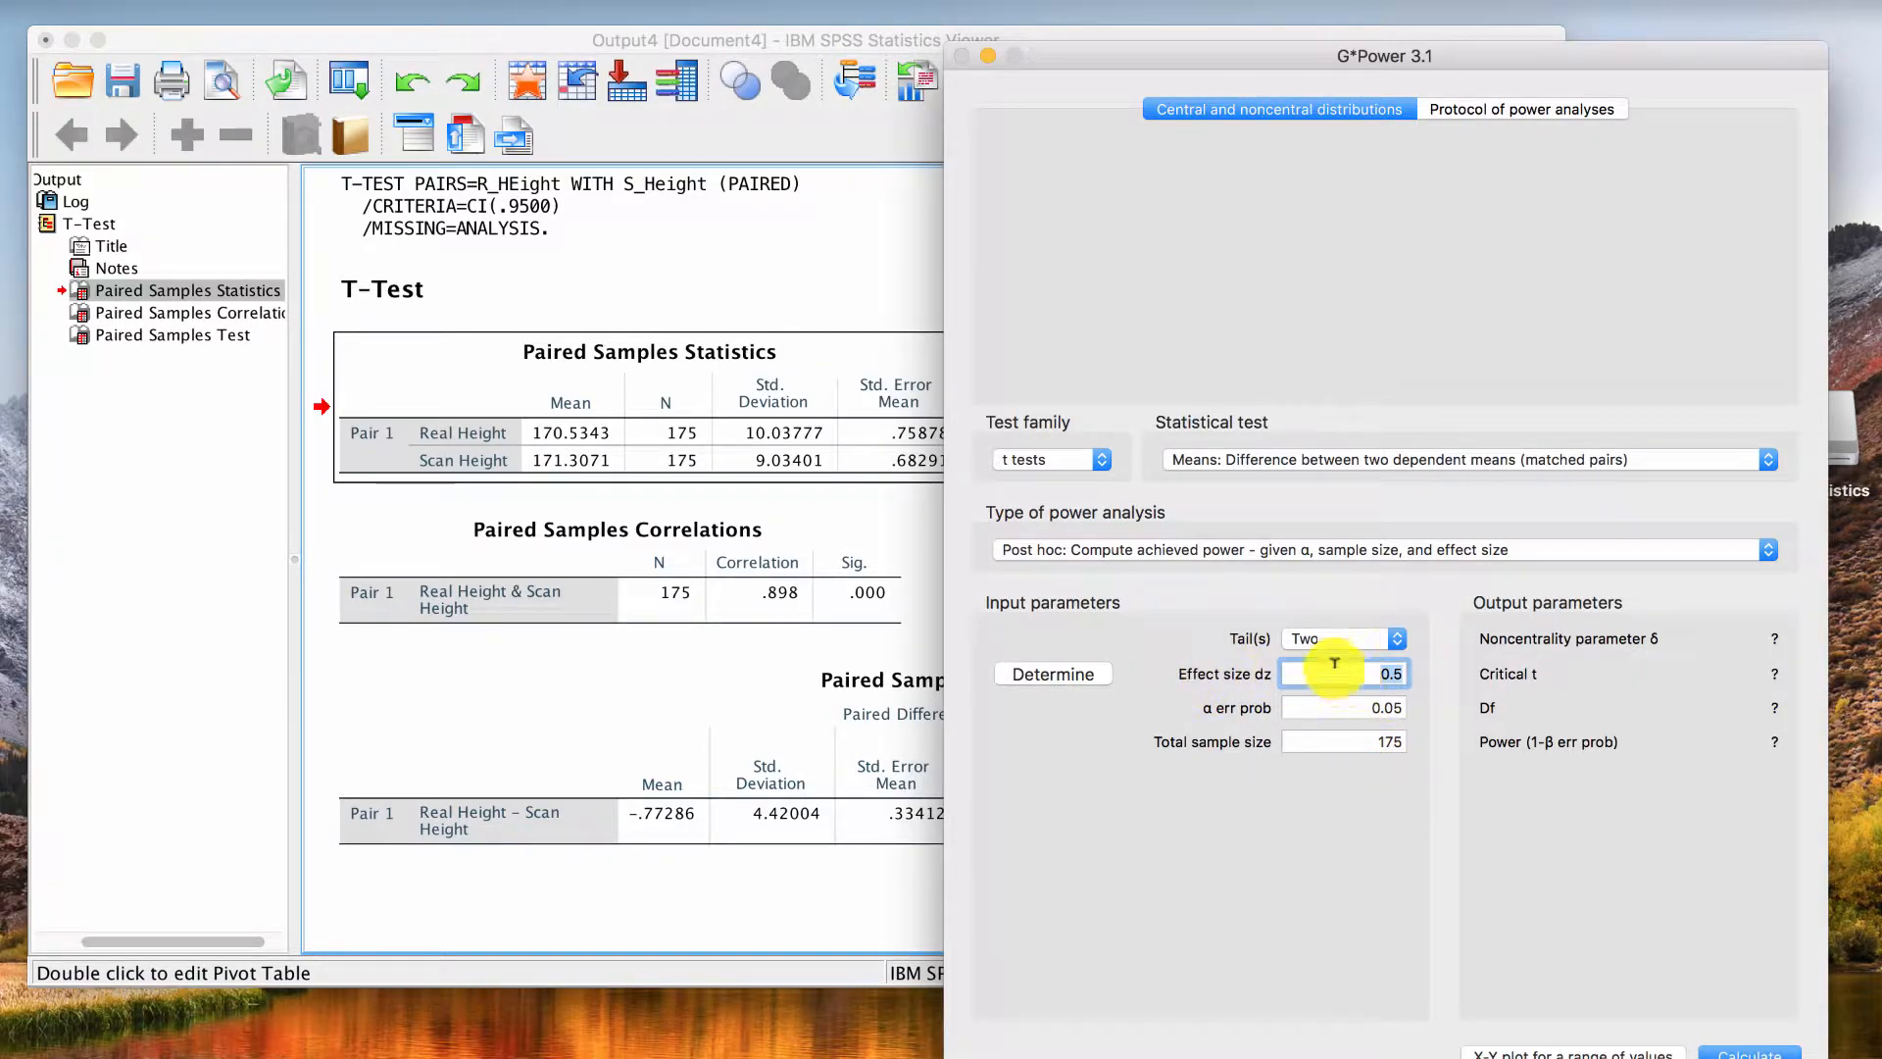
{"action": "left_click", "coordinate": [1072, 675]}
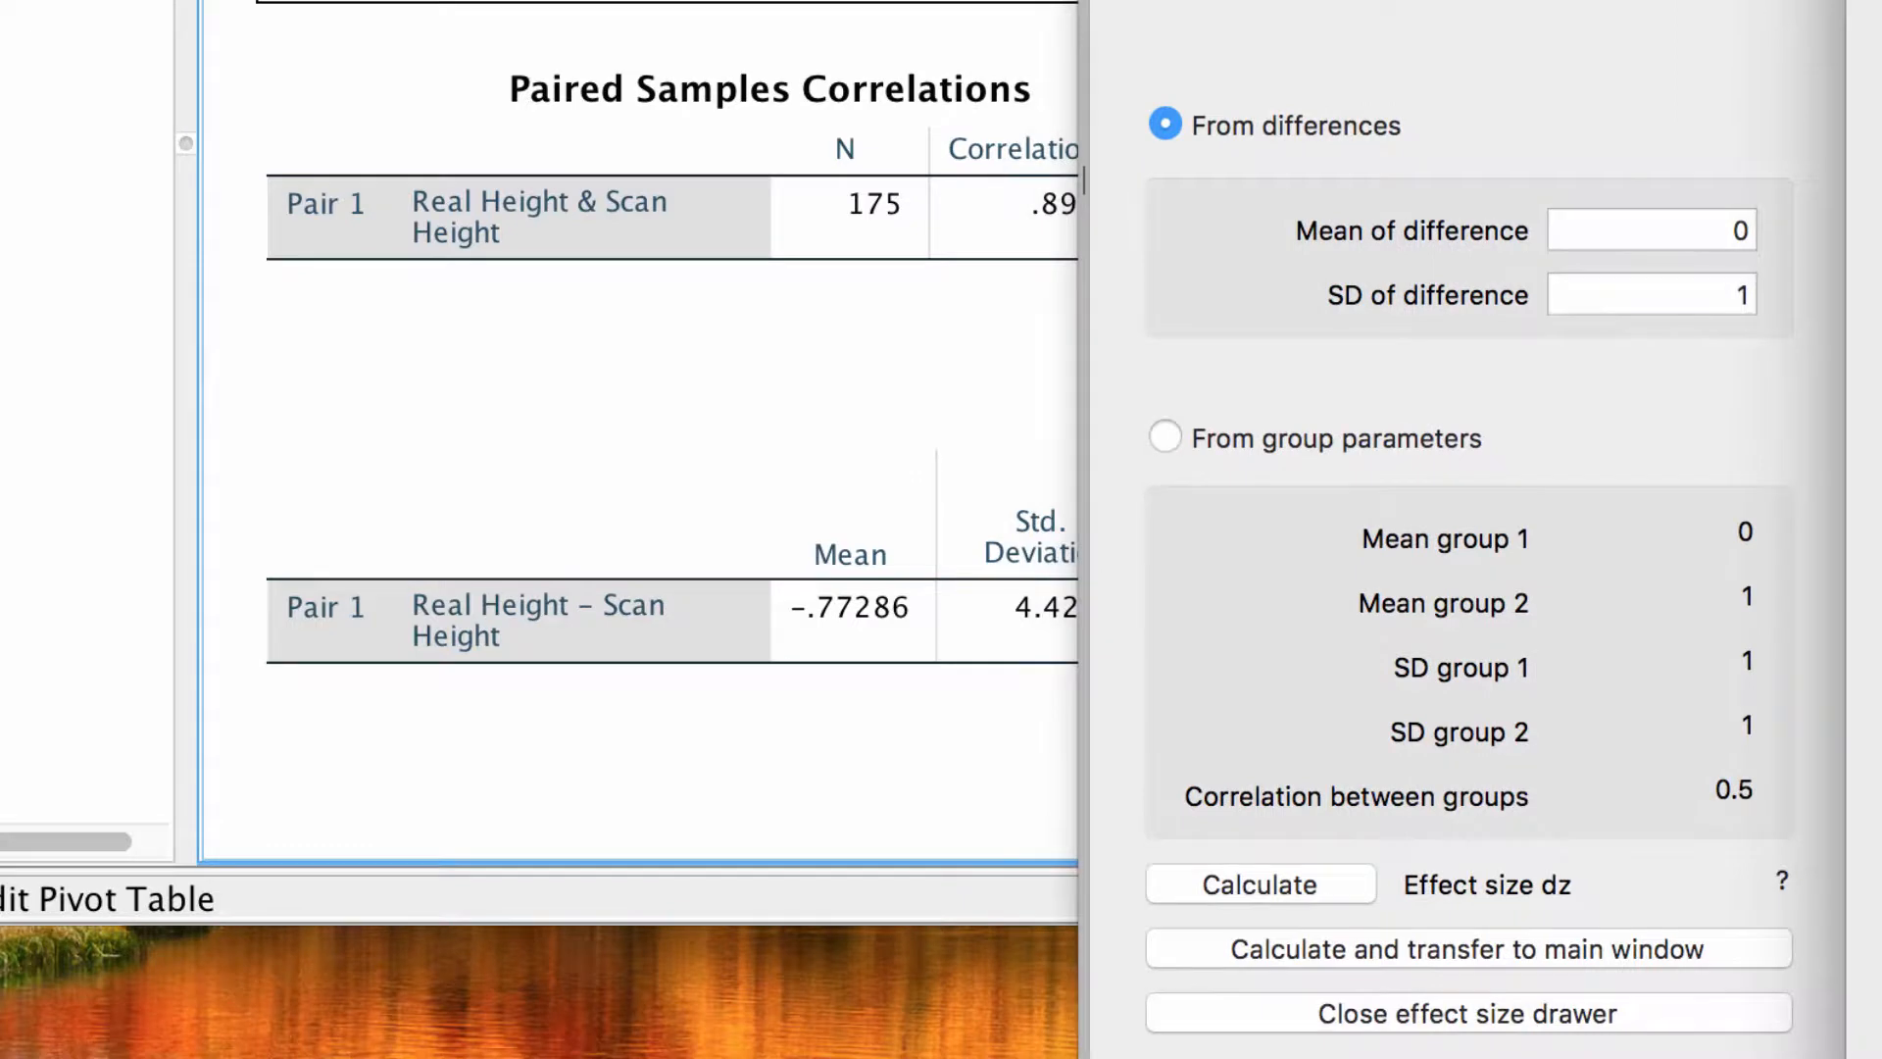
{"action": "left_click_drag", "start_coordinate": [883, 12], "coordinate": [504, 0]}
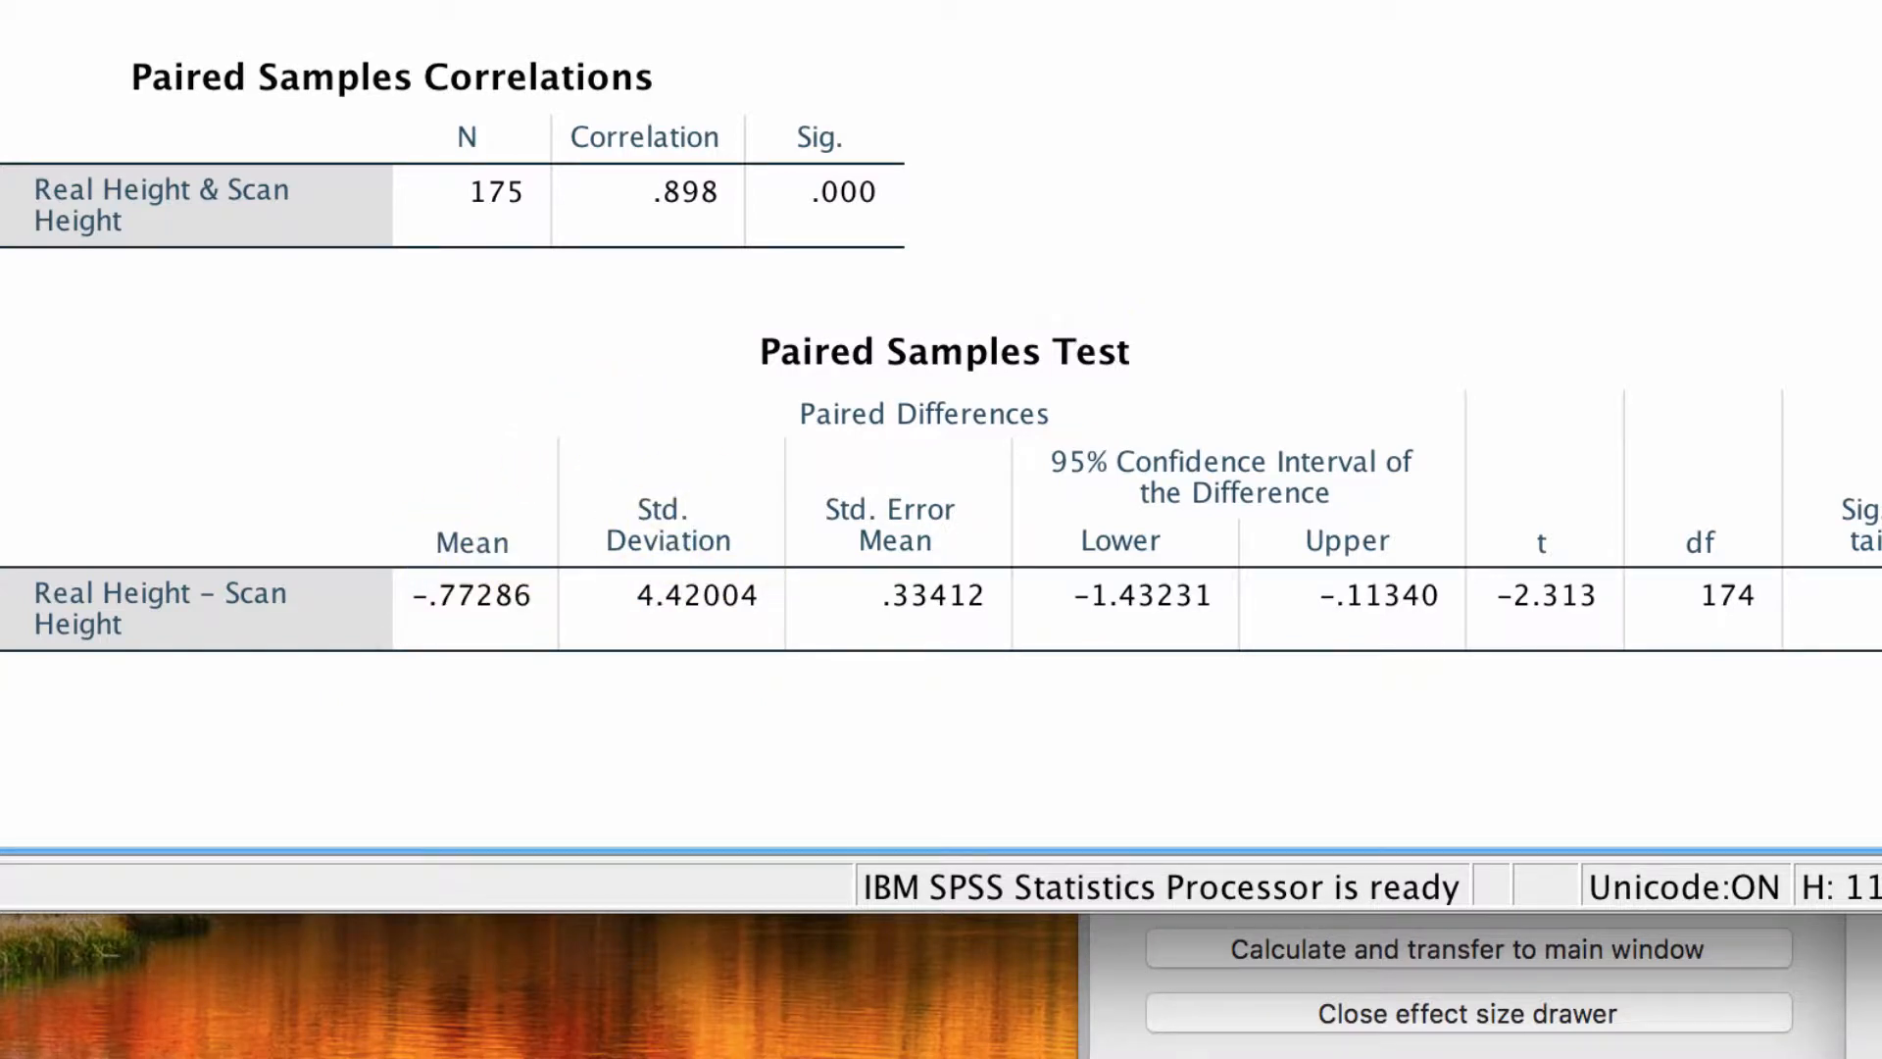
{"action": "left_click", "coordinate": [1538, 226]}
{"action": "left_click", "coordinate": [1655, 224]}
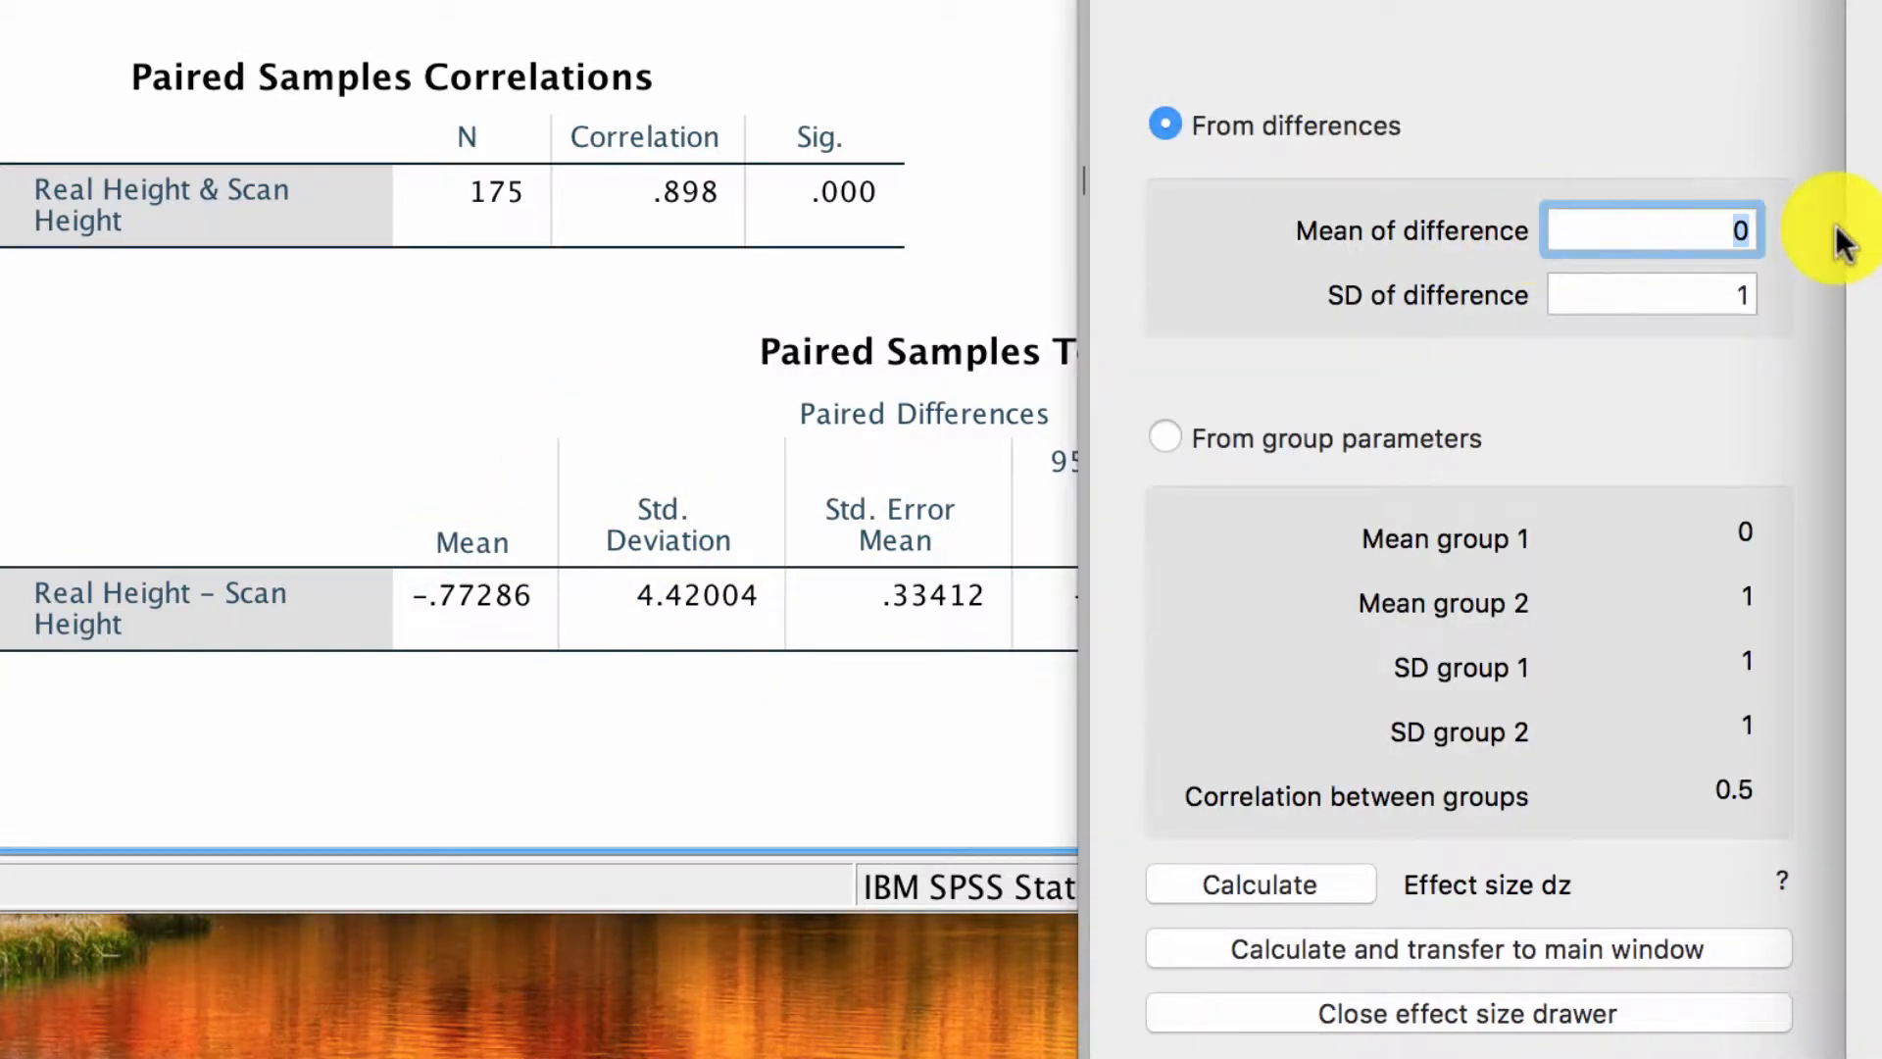
{"action": "type", "text": "7"}
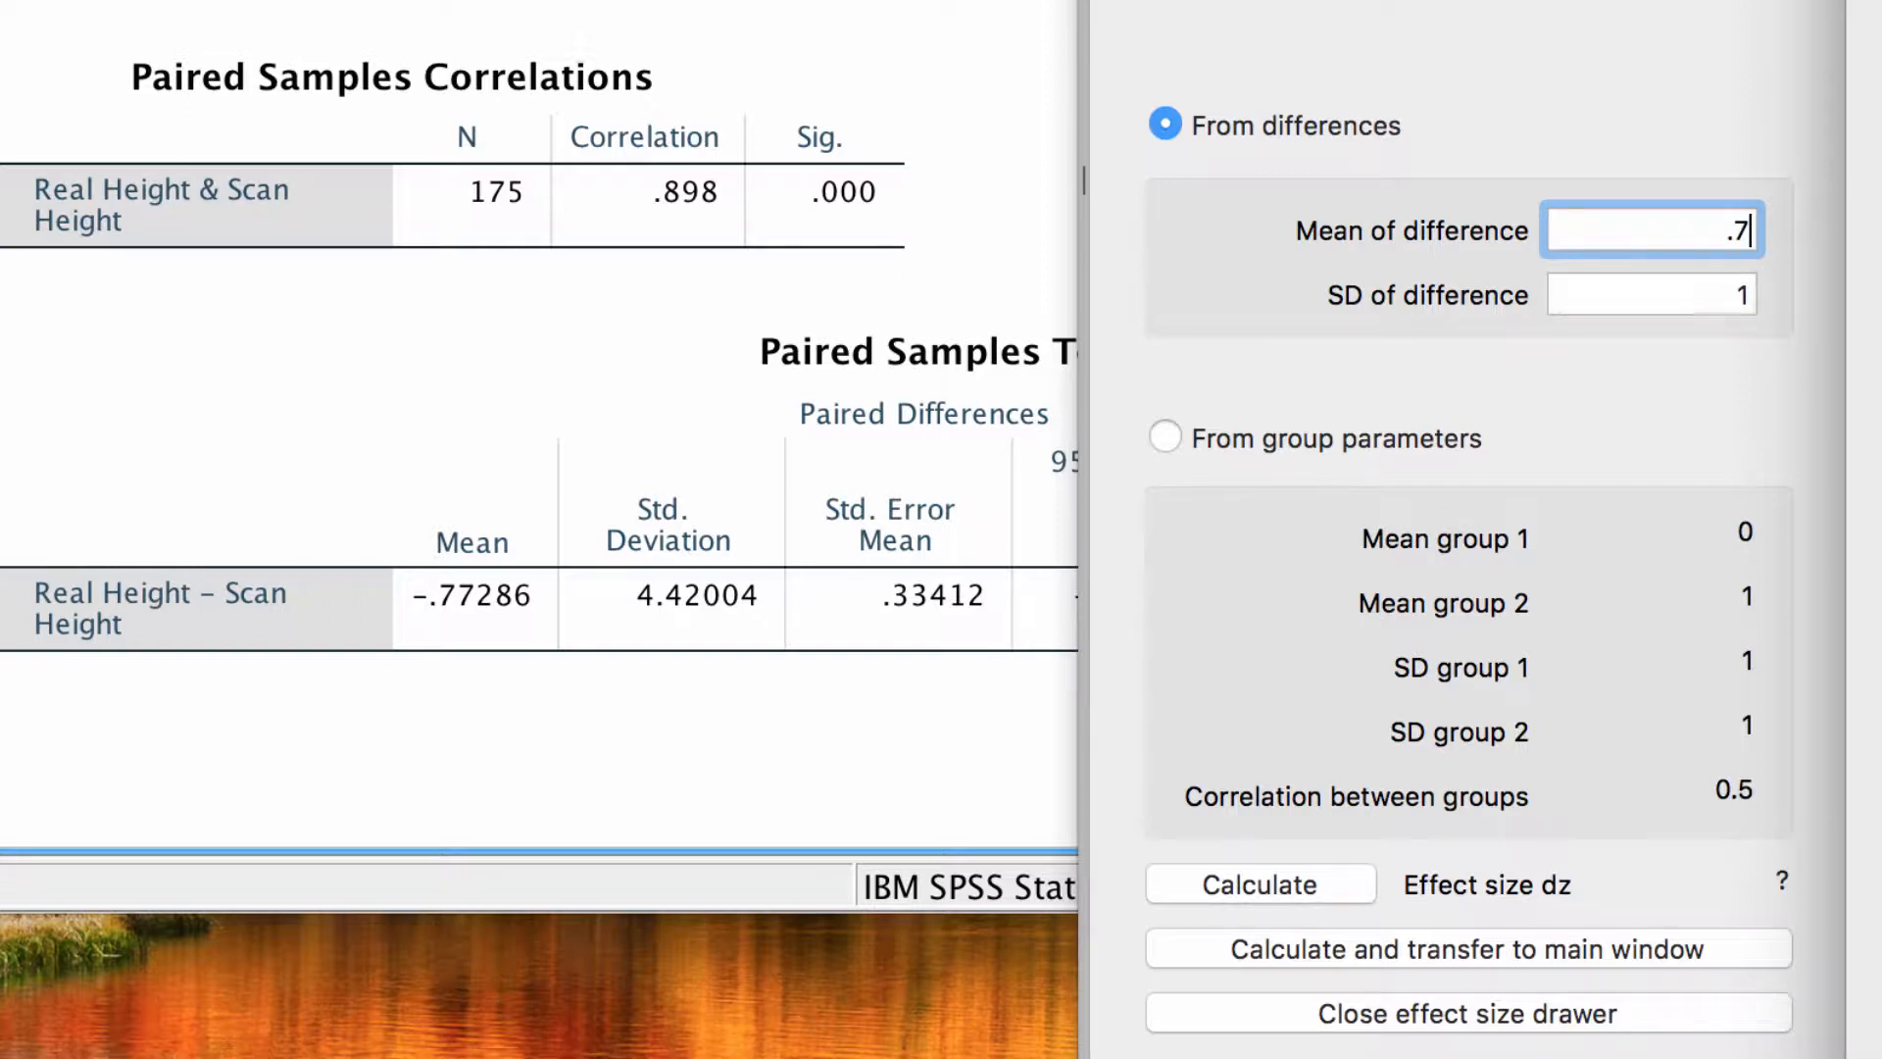
{"action": "type", "text": "7286"}
{"action": "left_click", "coordinate": [1693, 294]}
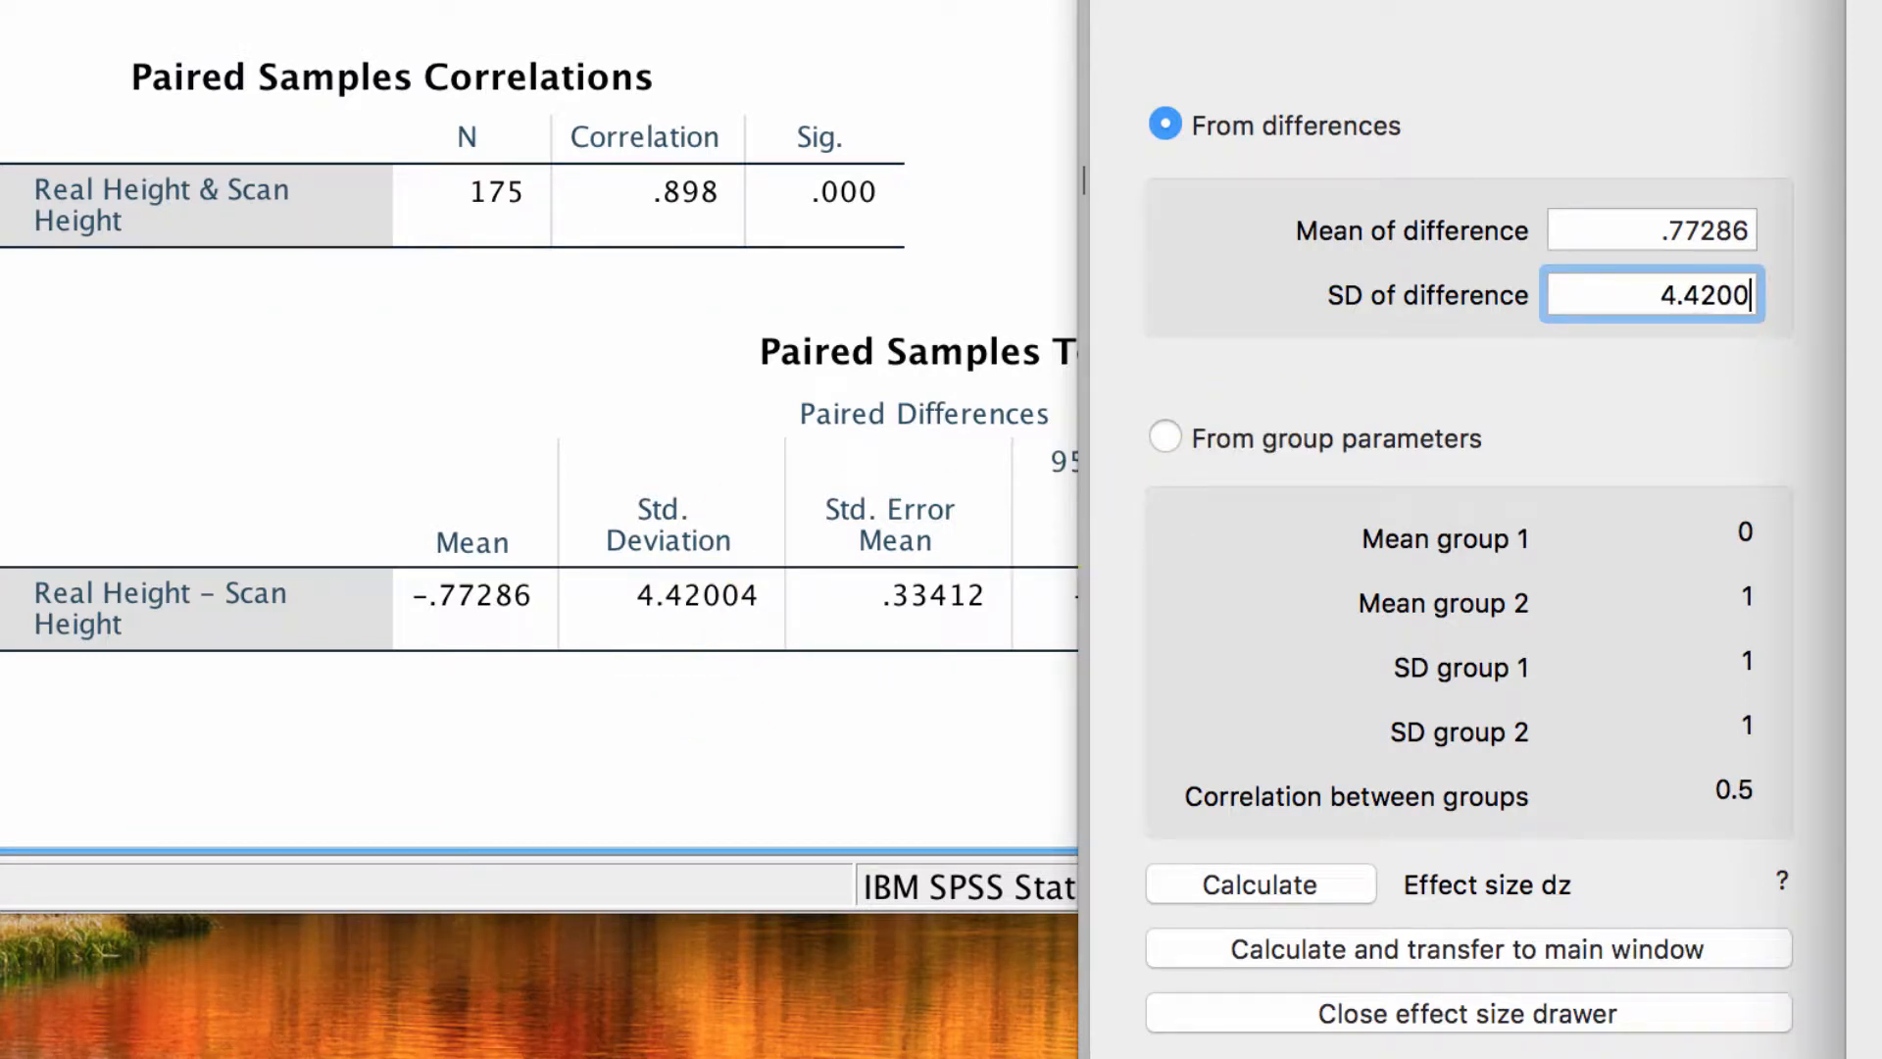
Step: Change the mean of difference to -.77286 and calculate the effect size dz from the differences
{"action": "left_click", "coordinate": [1651, 231]}
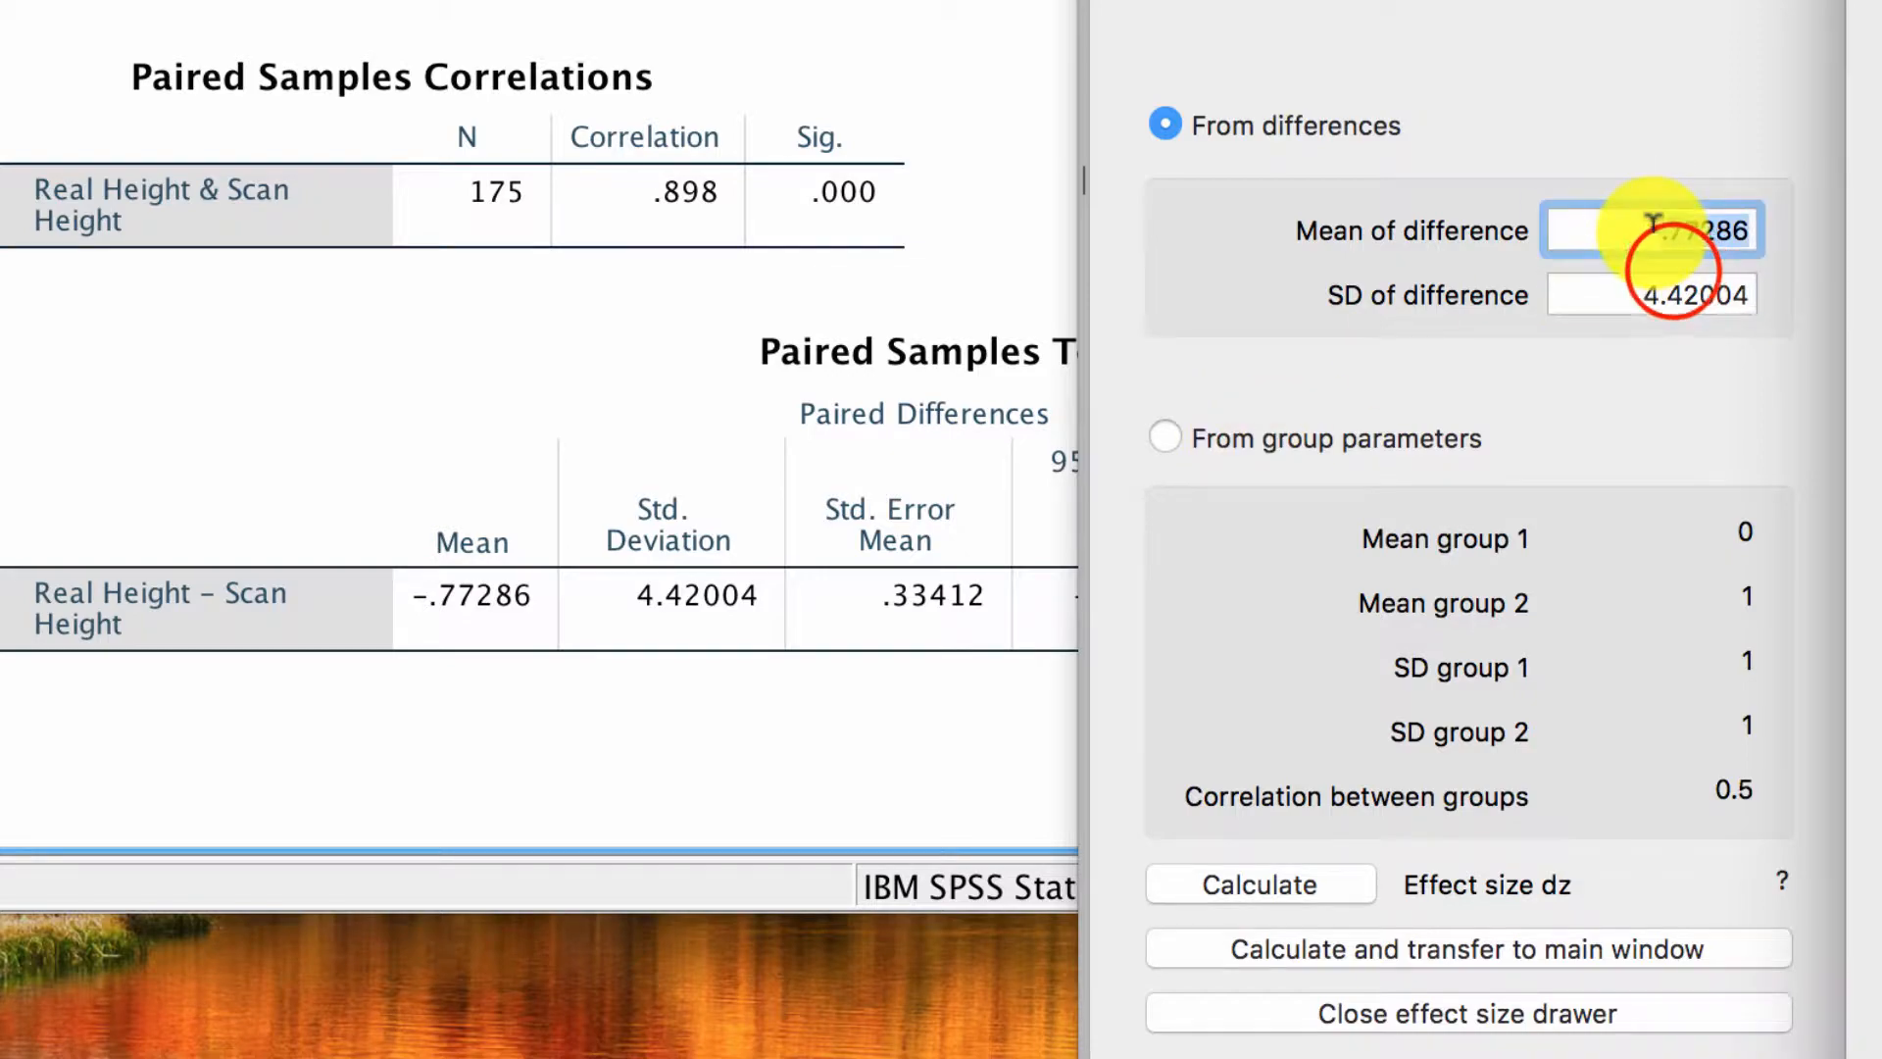
{"action": "left_click", "coordinate": [1667, 290]}
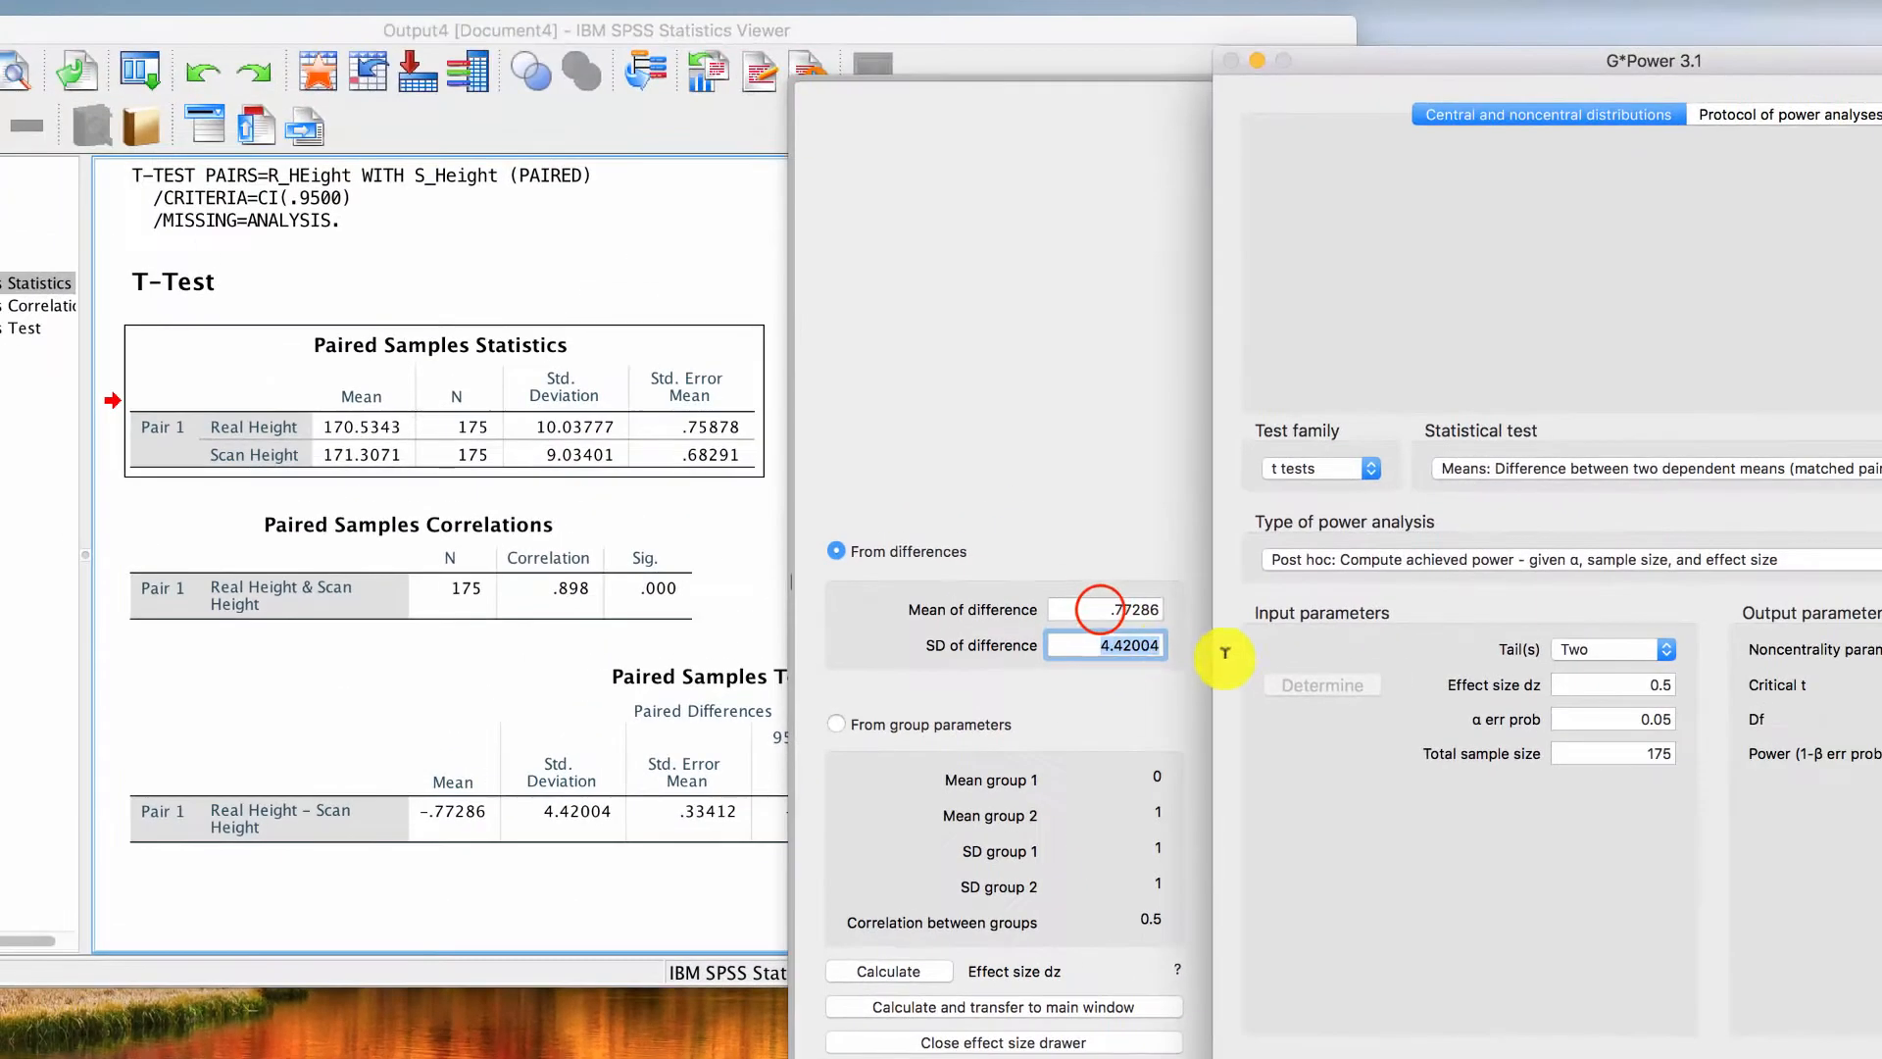
{"action": "left_click", "coordinate": [1102, 609]}
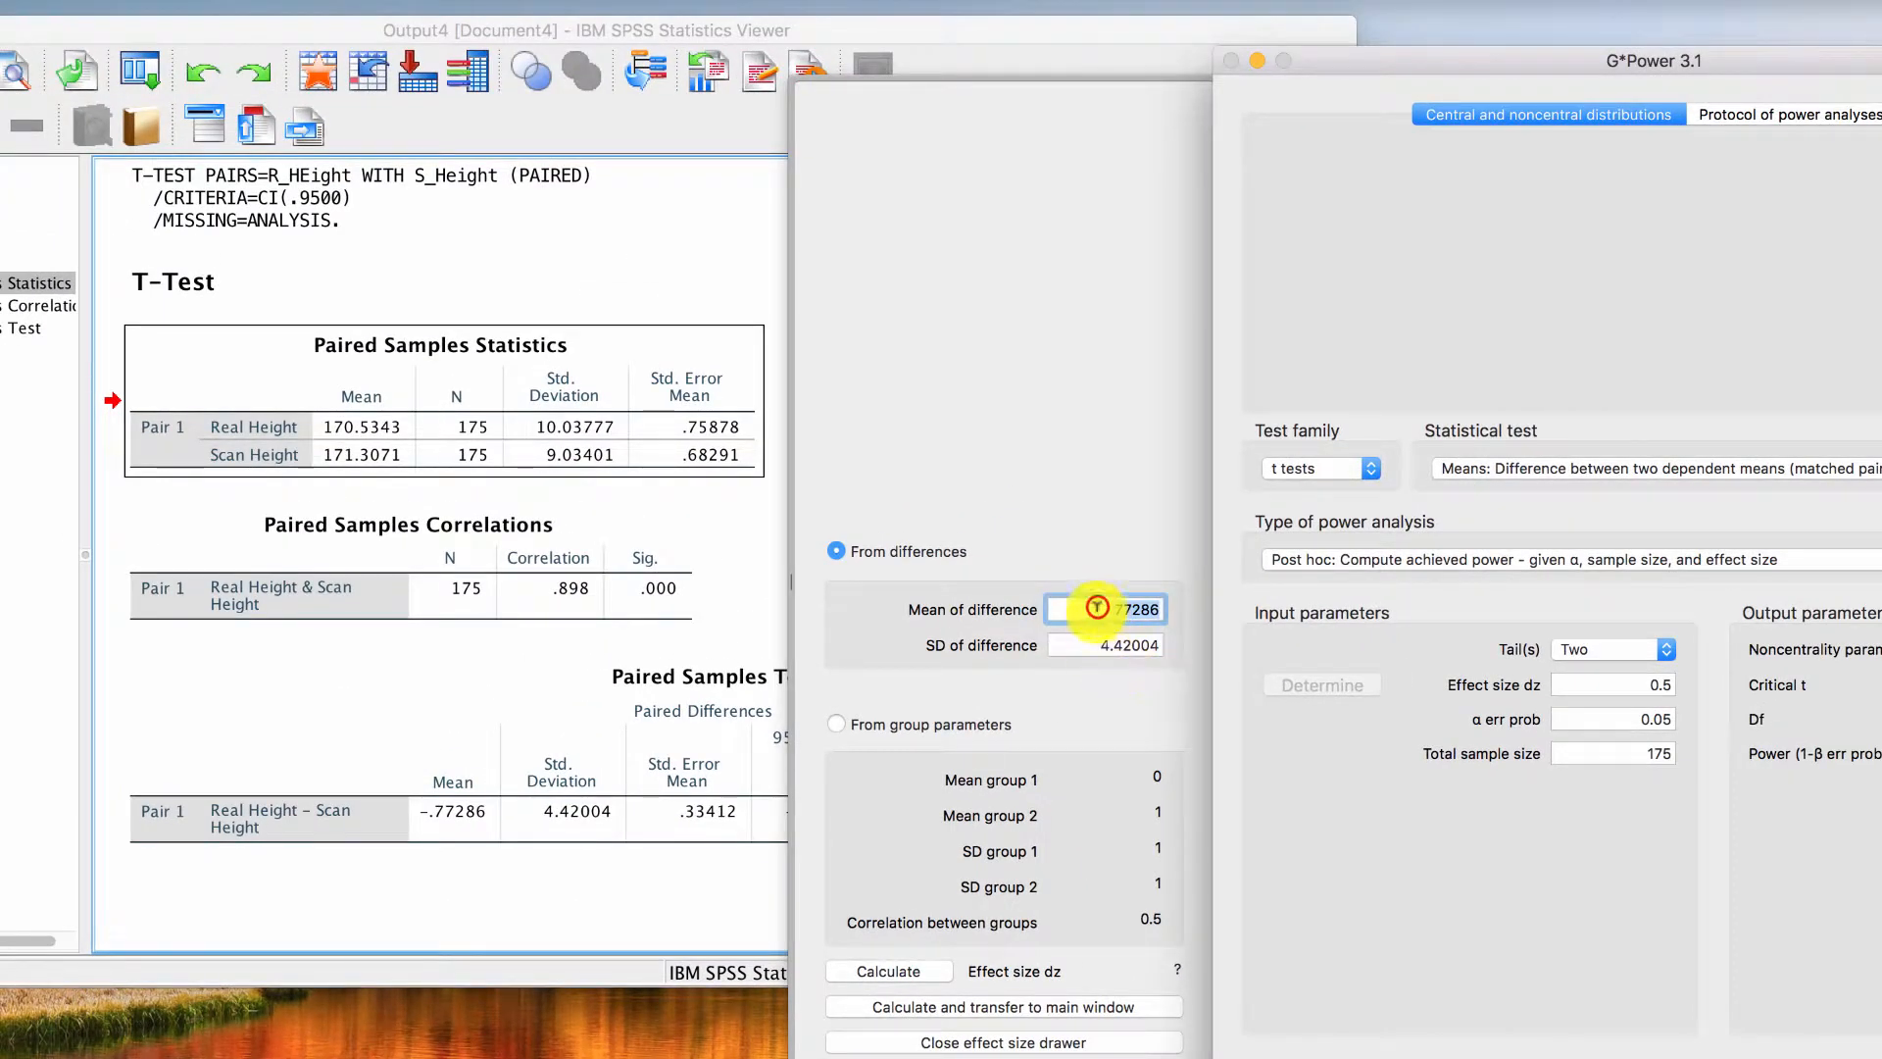
{"action": "type", "text": "-"}
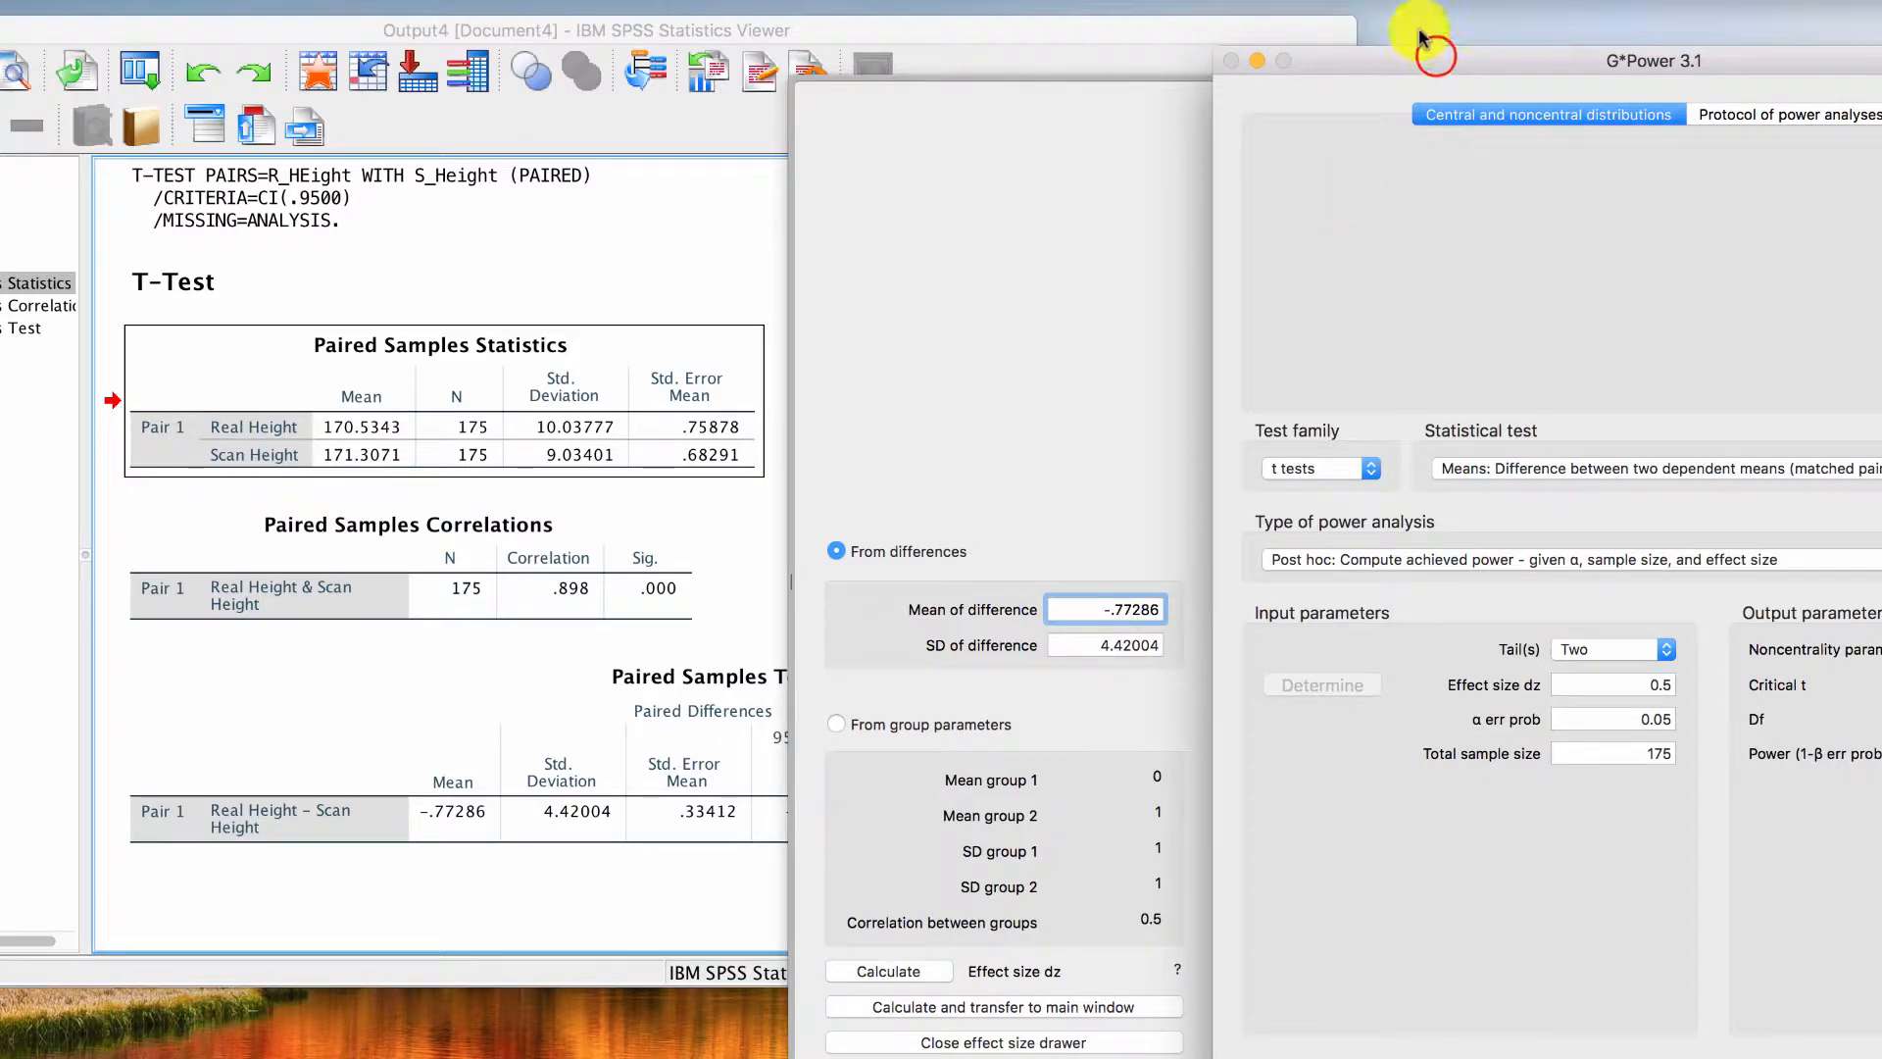
{"action": "left_click_drag", "start_coordinate": [1436, 61], "coordinate": [853, 83]}
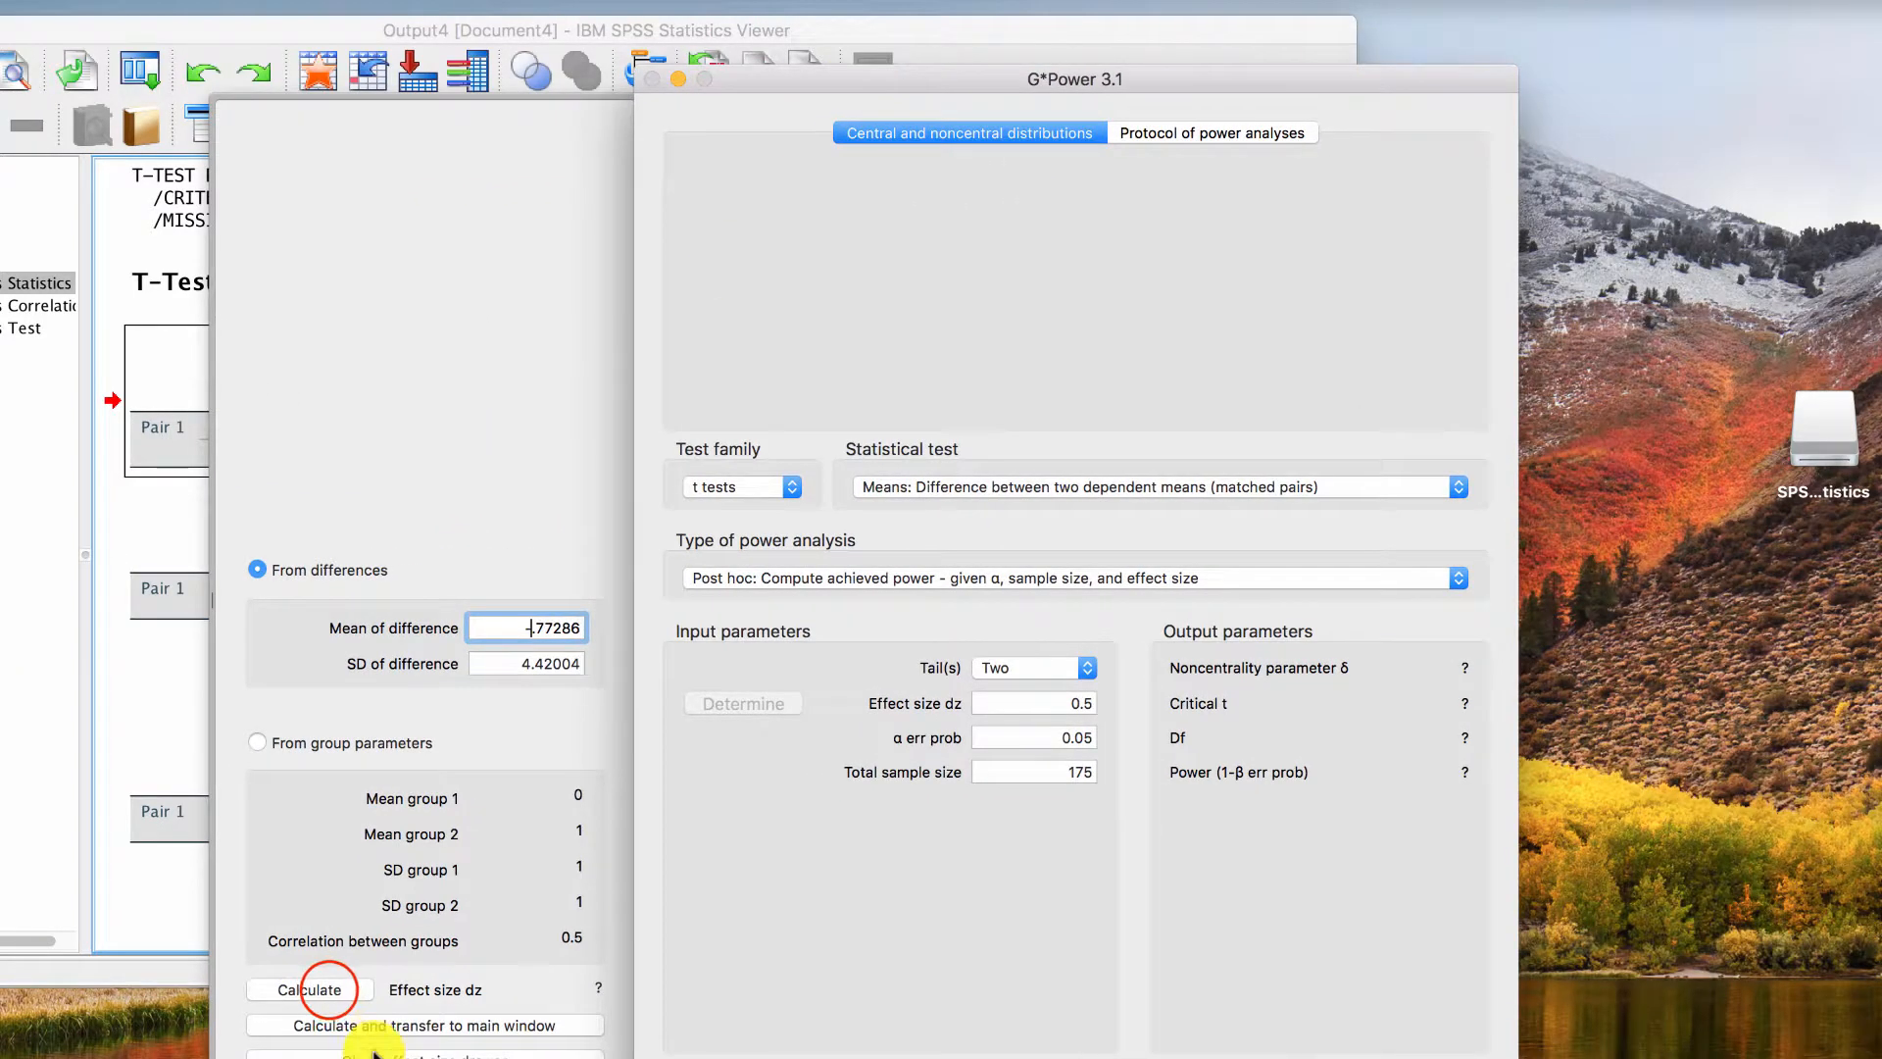
{"action": "left_click", "coordinate": [329, 990]}
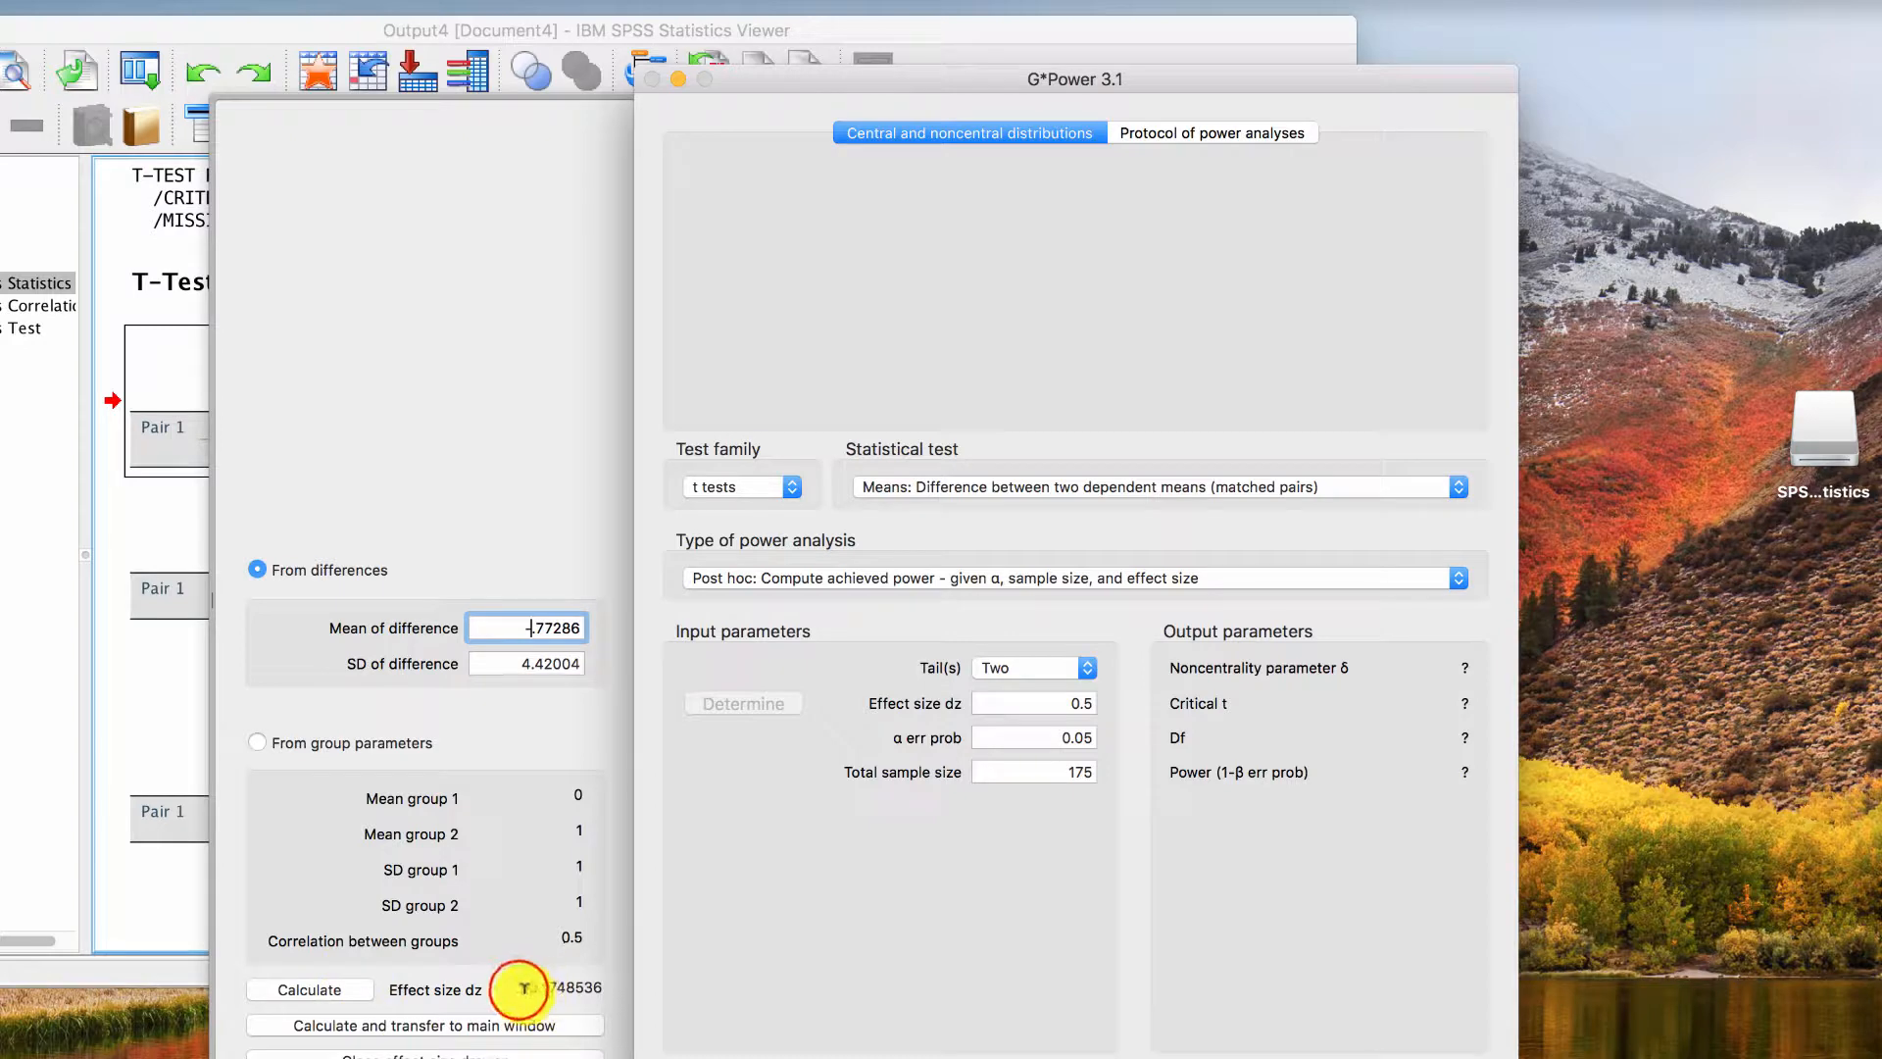
{"action": "left_click_drag", "start_coordinate": [525, 987], "coordinate": [600, 985]}
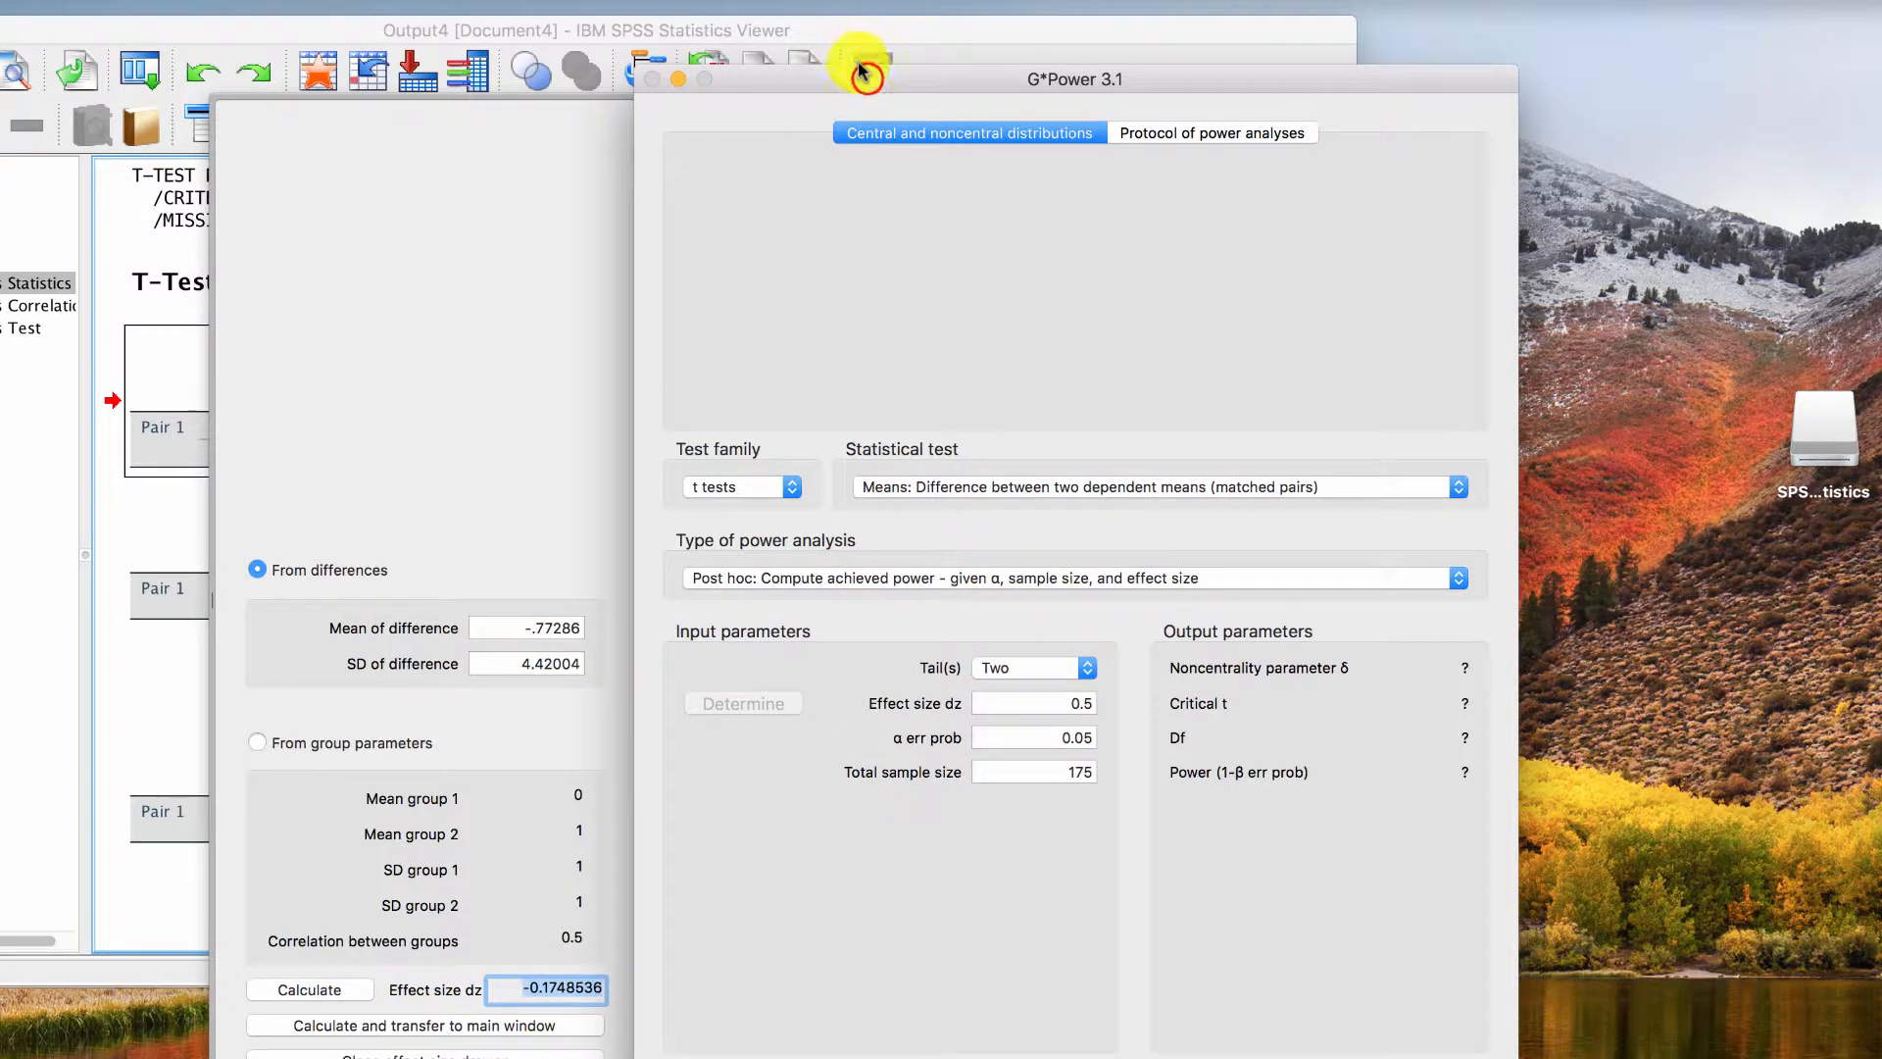
{"action": "left_click_drag", "start_coordinate": [869, 79], "coordinate": [962, 15]}
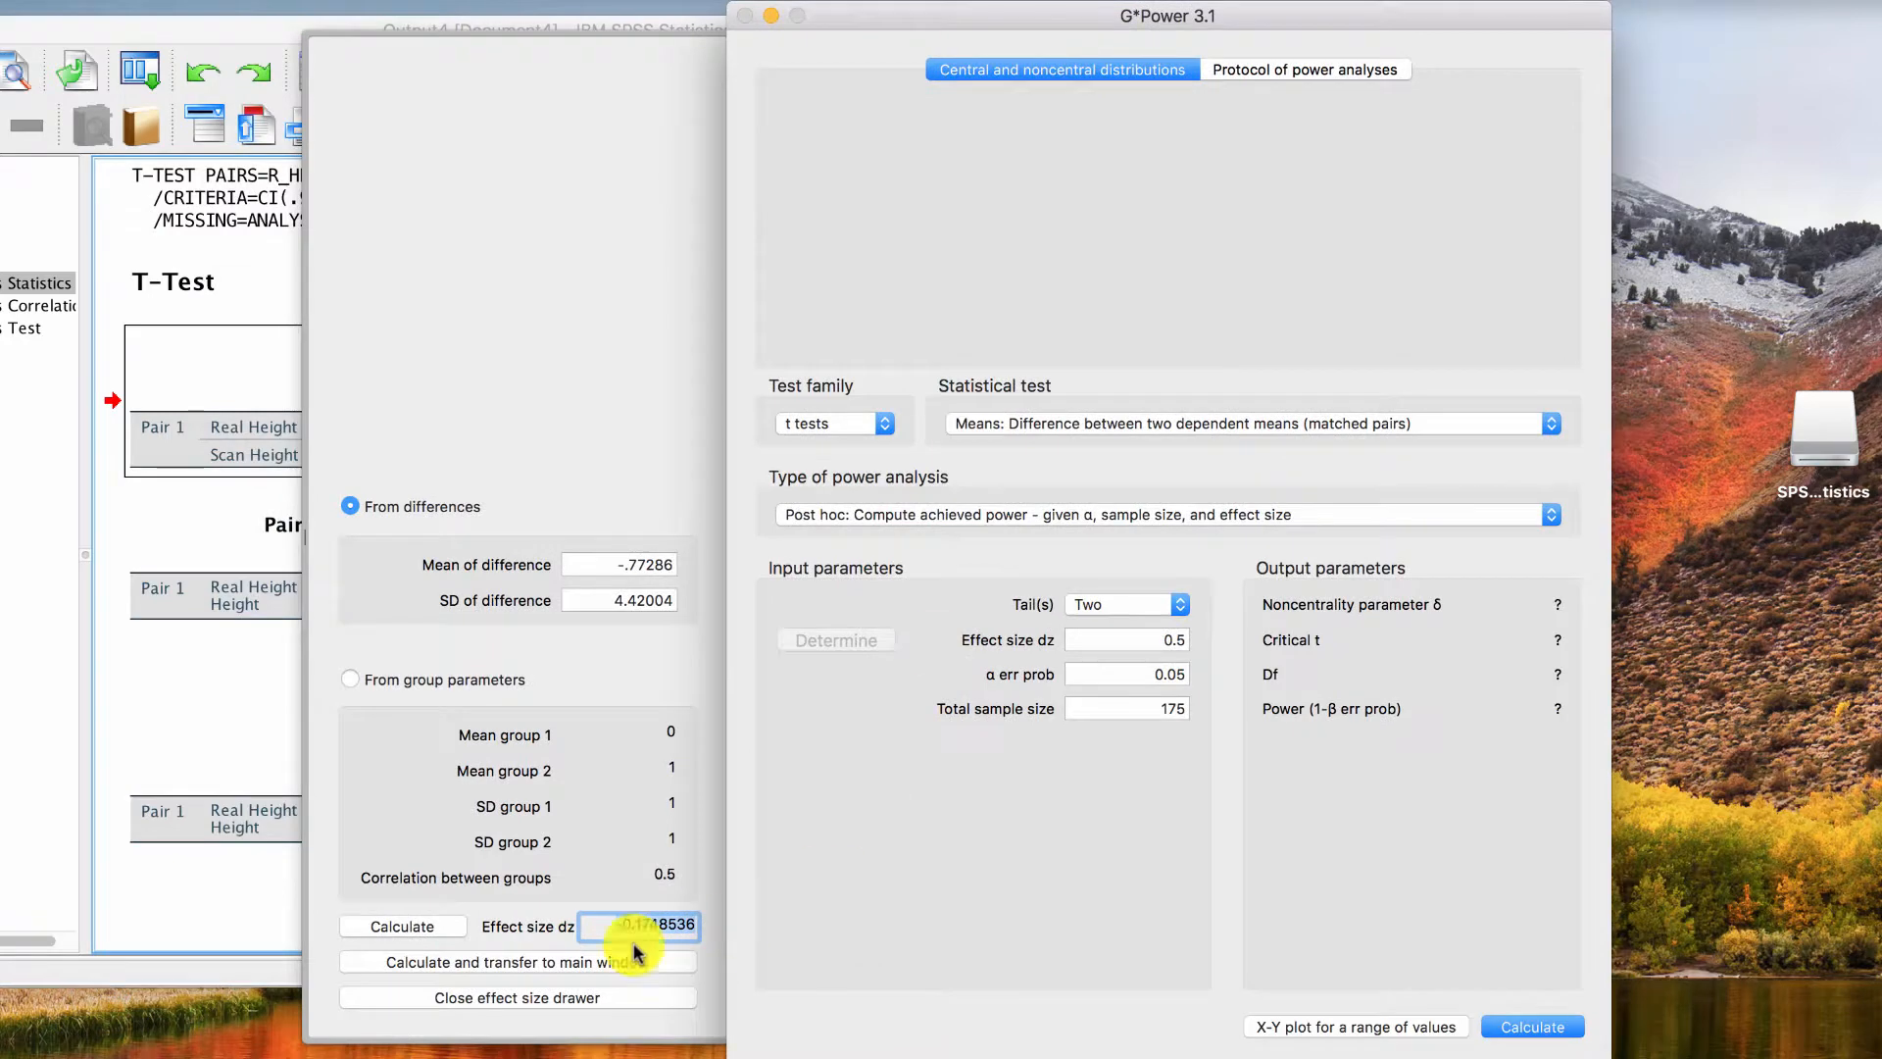
Step: Transfer the calculated effect size dz to the main window, closing the effect size drawer, and calculate the achieved power
{"action": "left_click", "coordinate": [484, 971]}
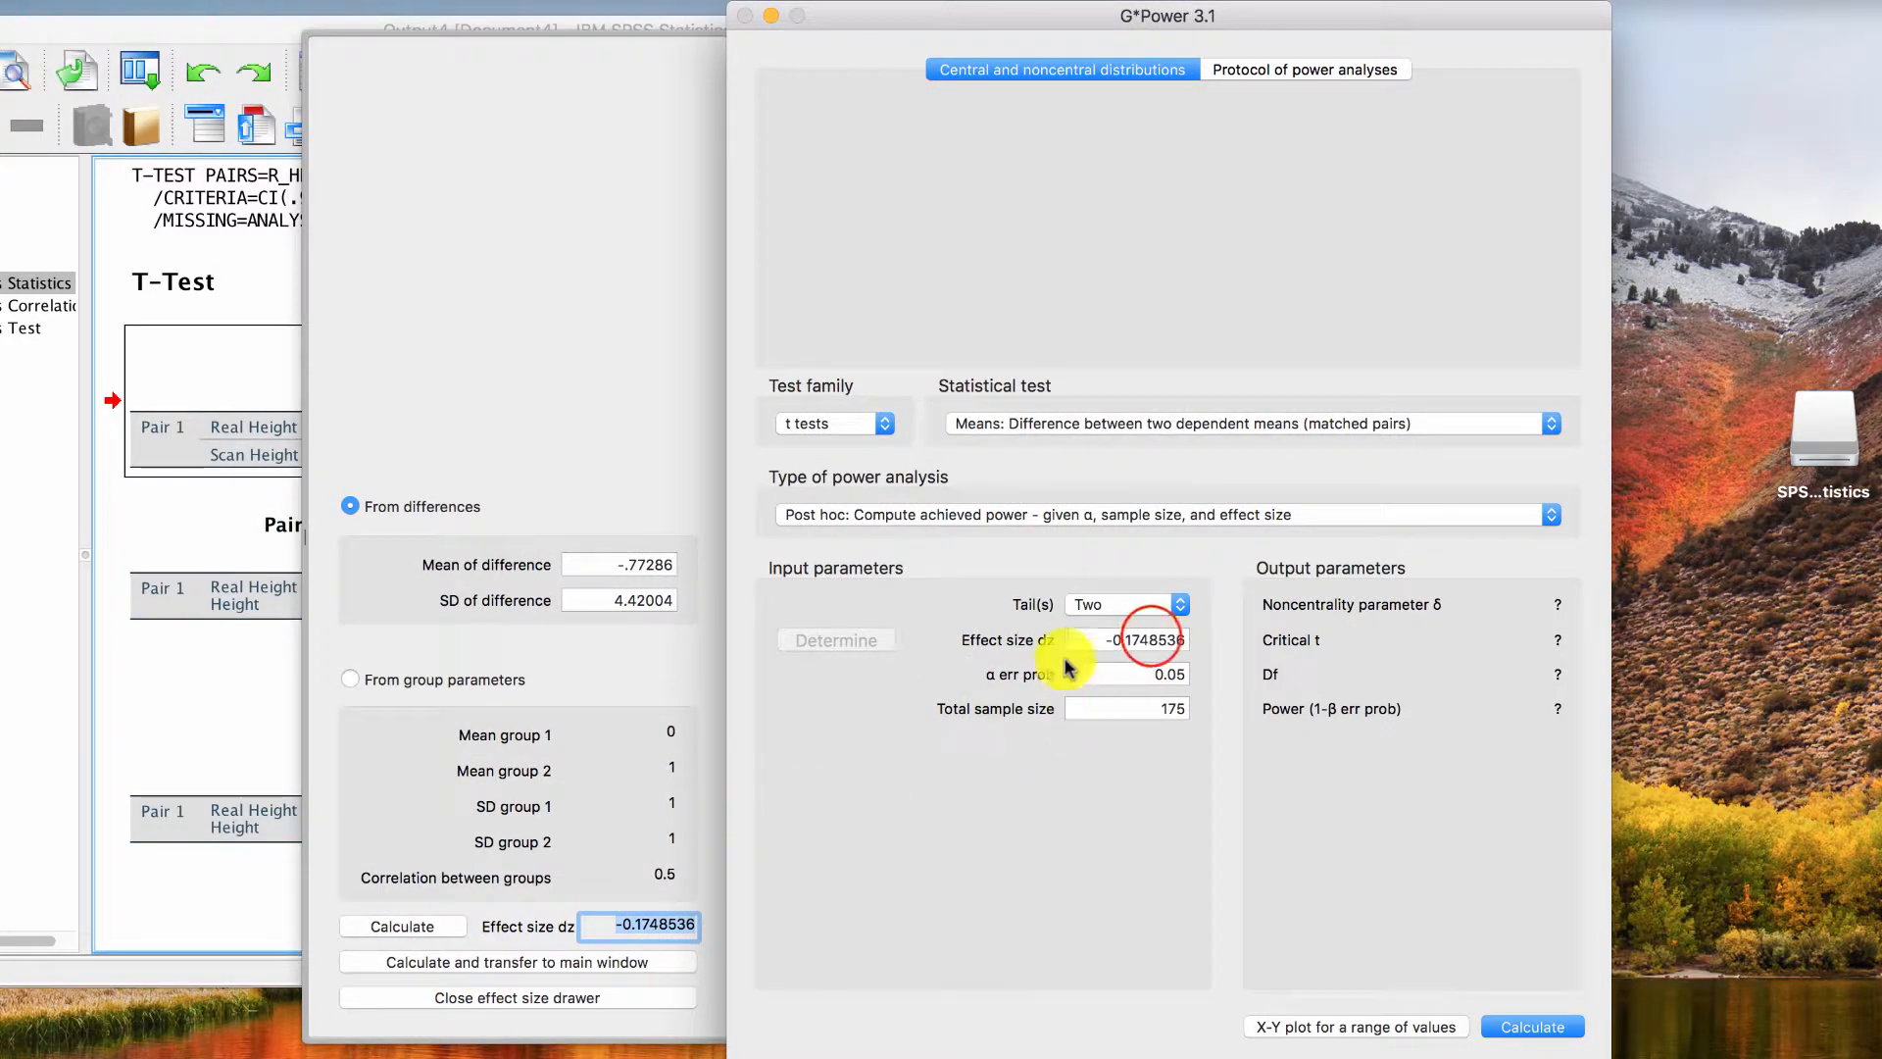
{"action": "left_click", "coordinate": [1155, 639]}
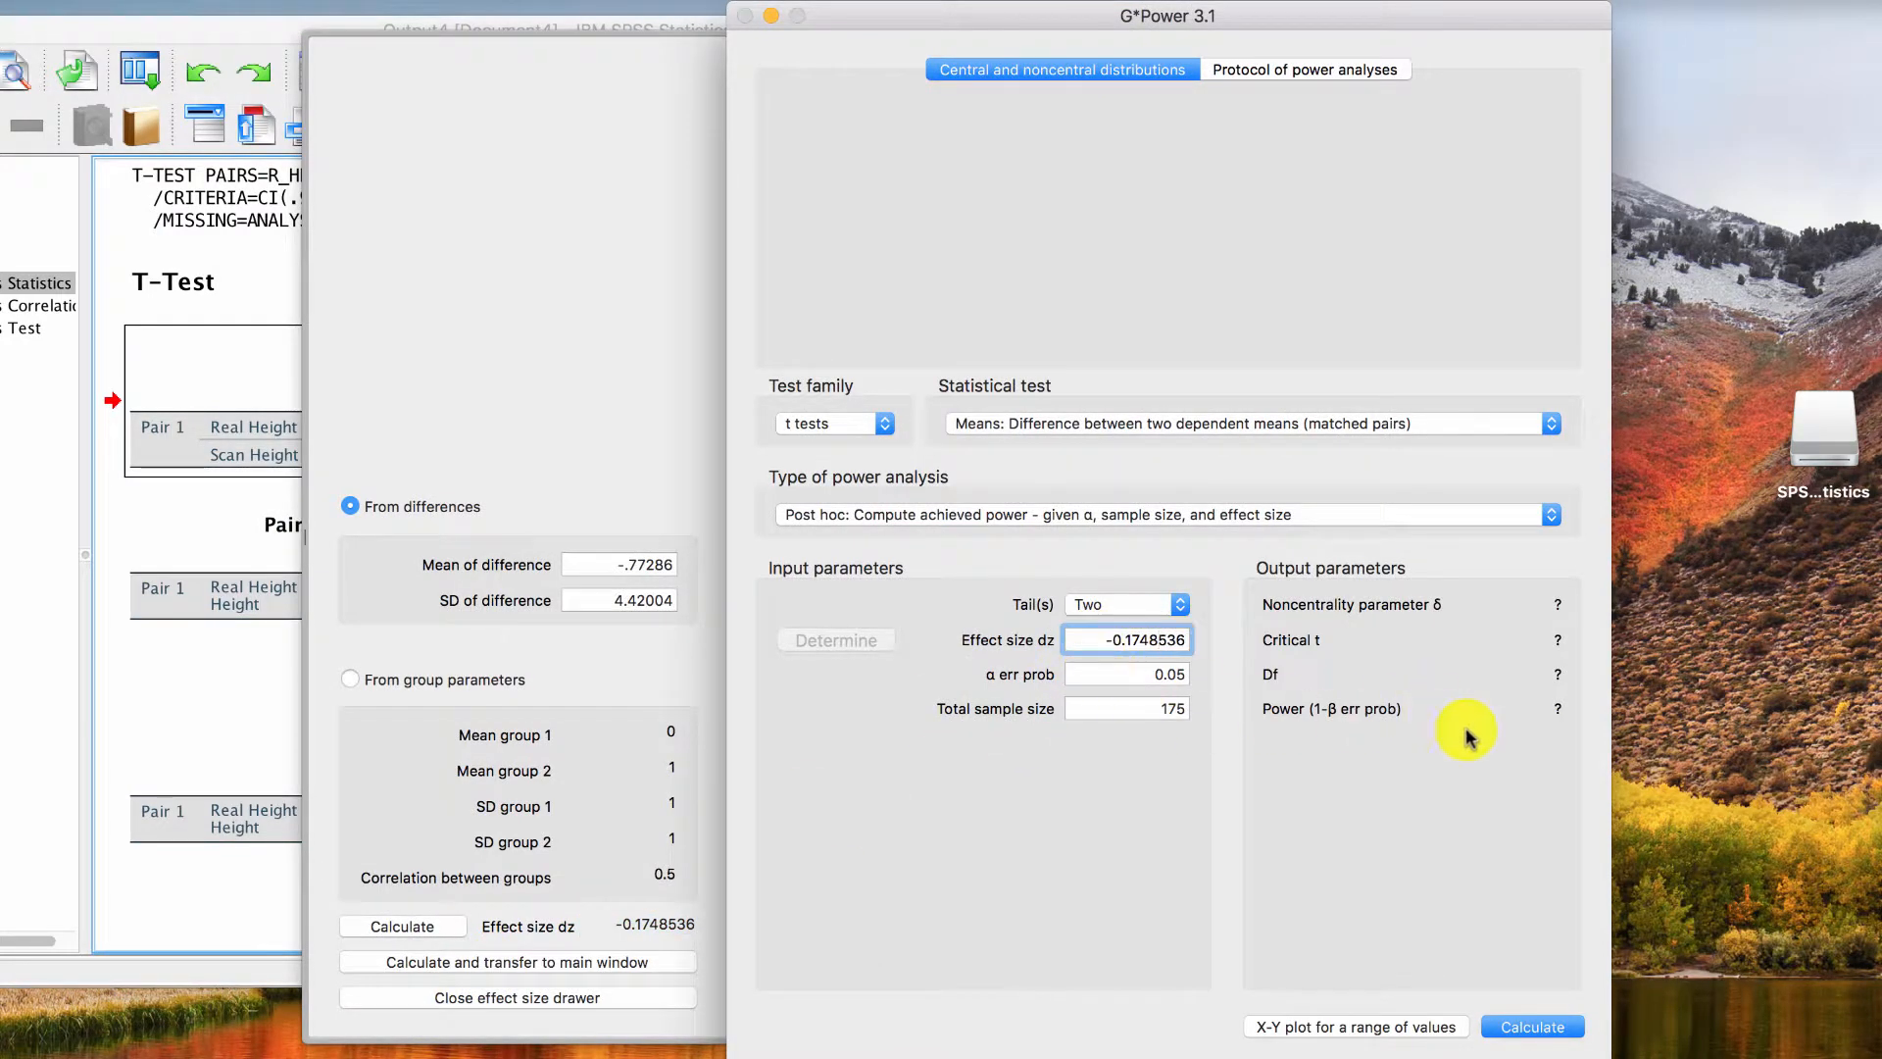
{"action": "left_click", "coordinate": [526, 995]}
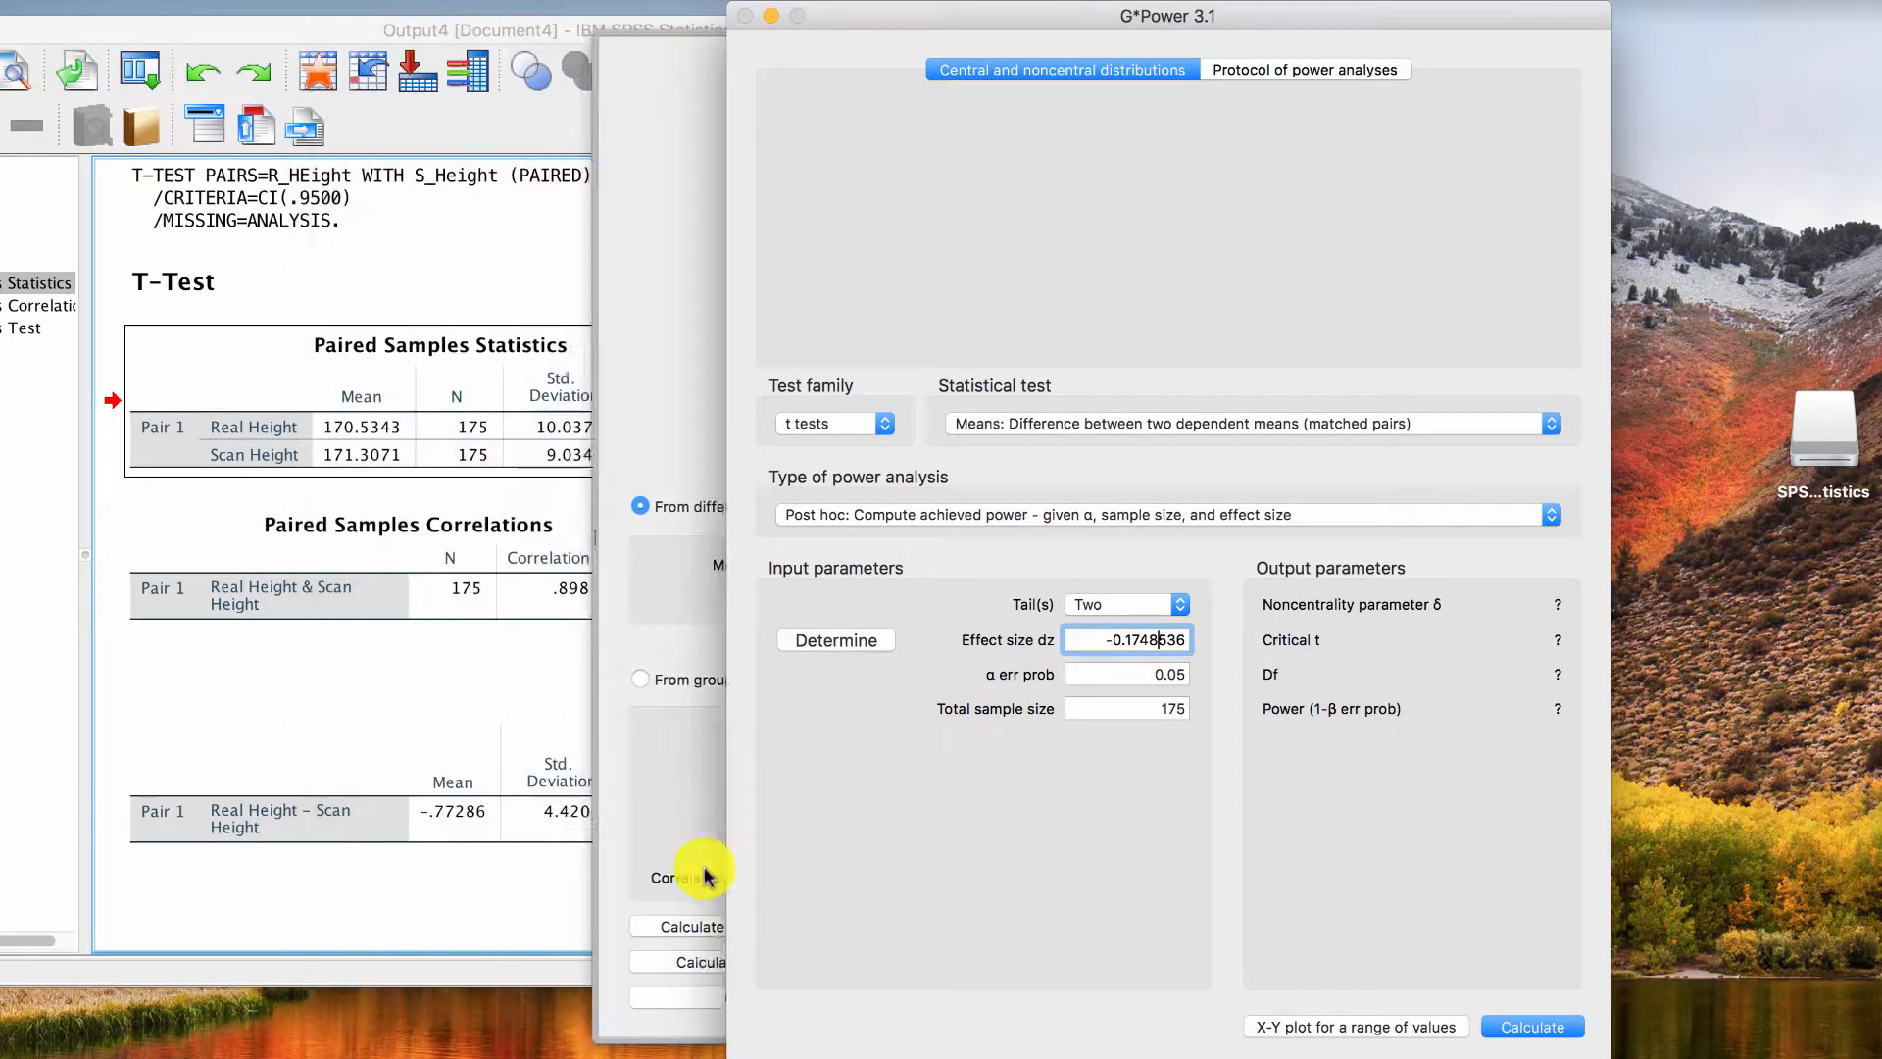
{"action": "left_click", "coordinate": [1549, 1025]}
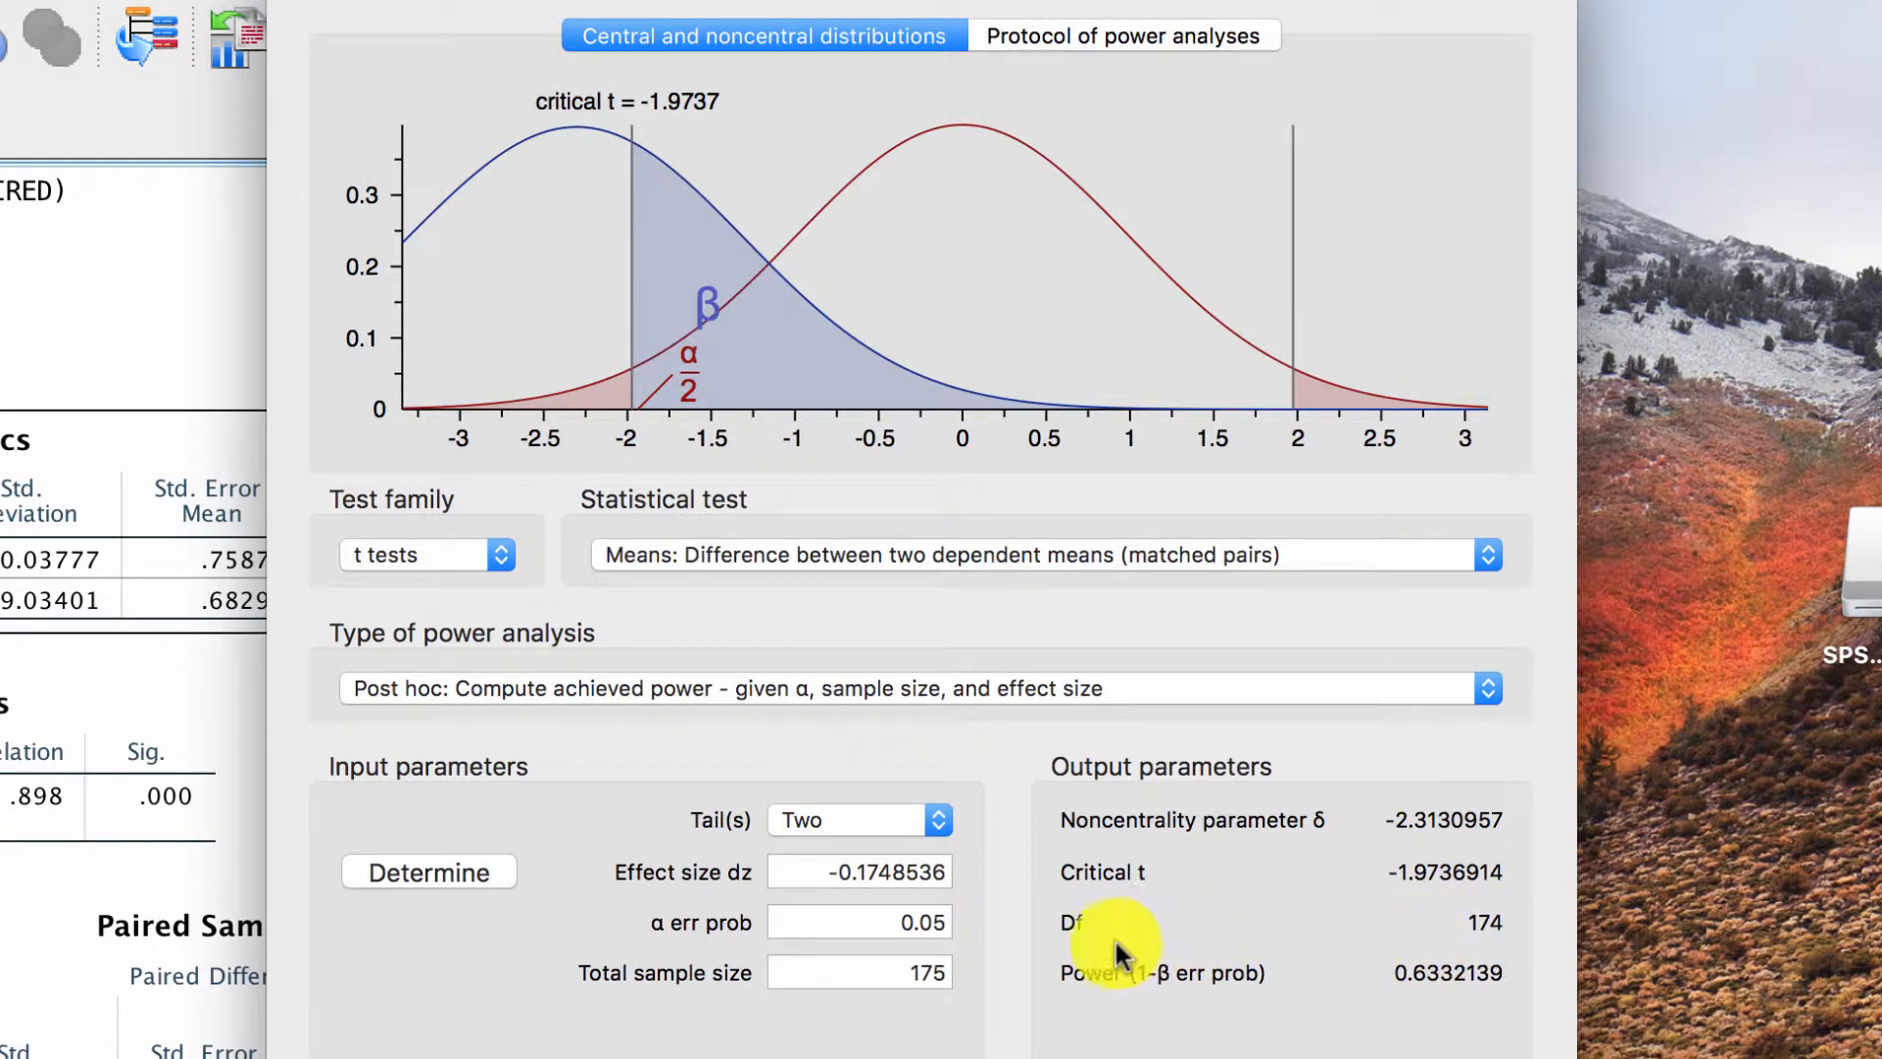
Step: Change the power analysis type to A priori: Compute required sample size - given α, power, and effect size
{"action": "left_click", "coordinate": [482, 686]}
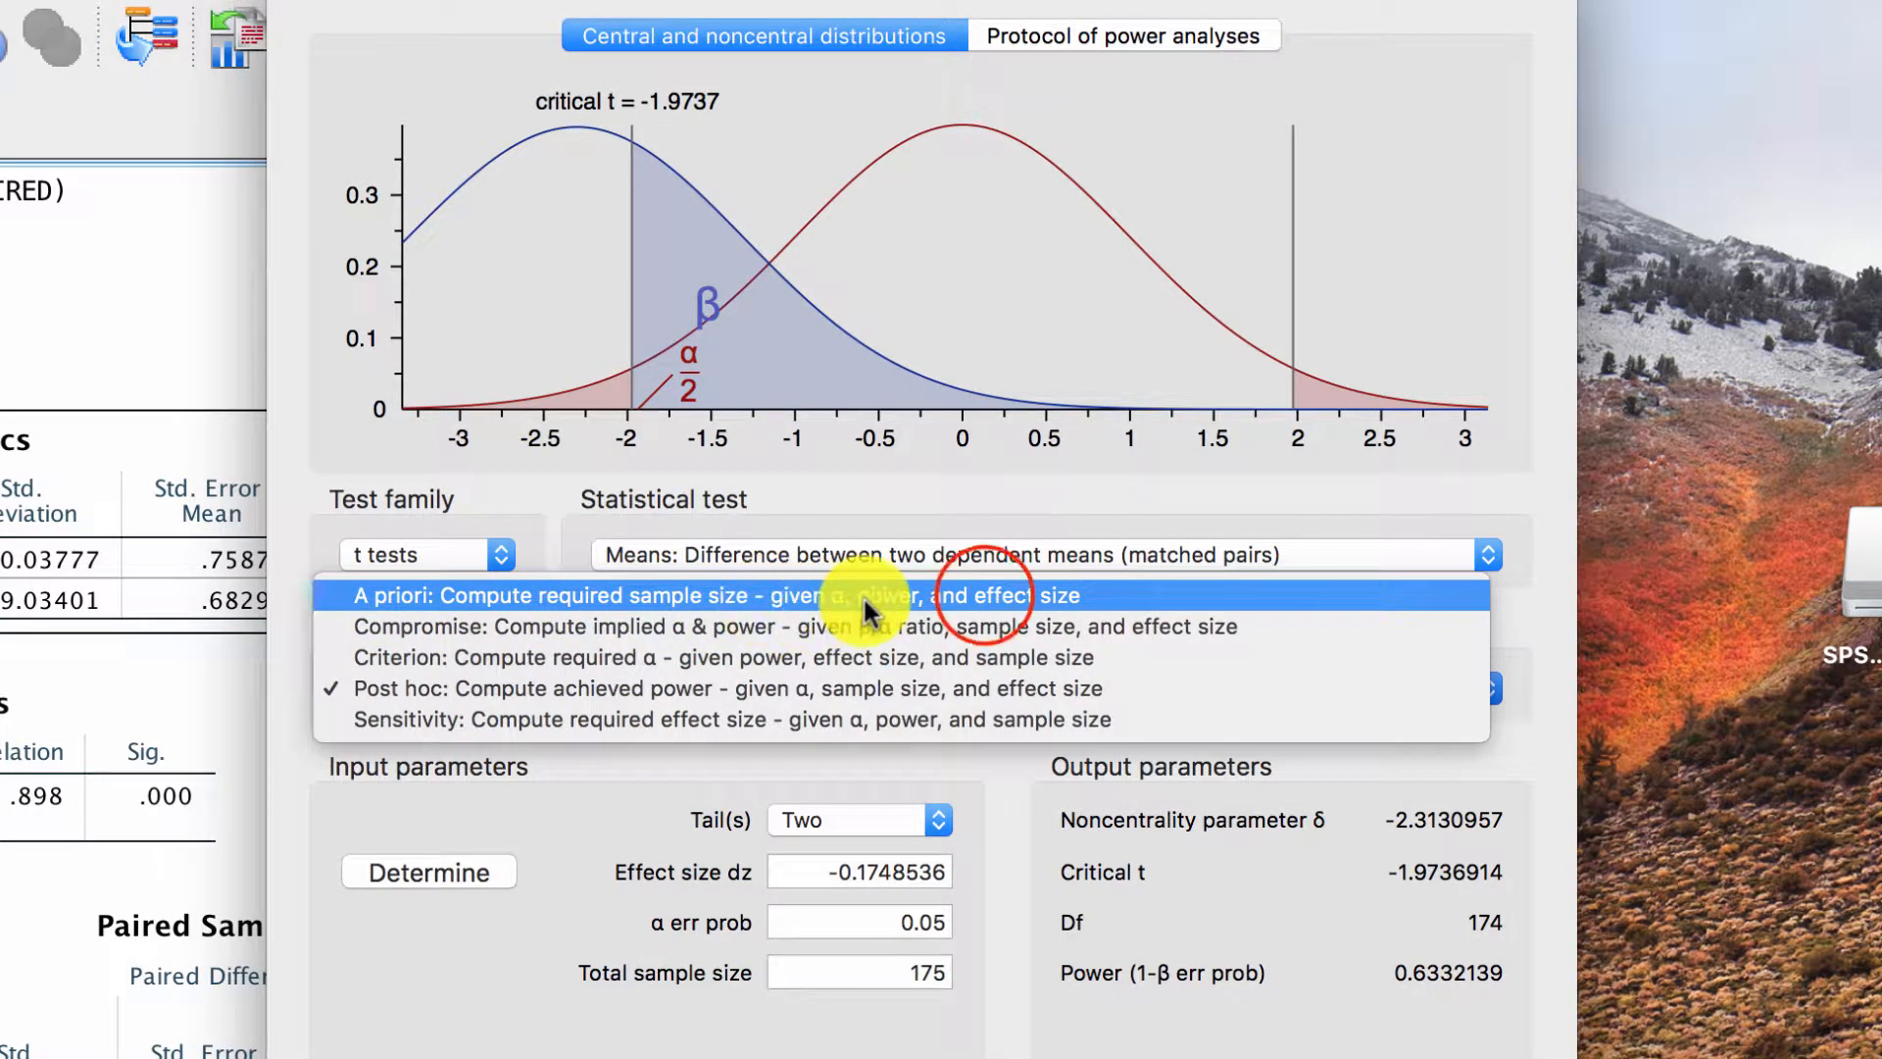
{"action": "left_click", "coordinate": [984, 596]}
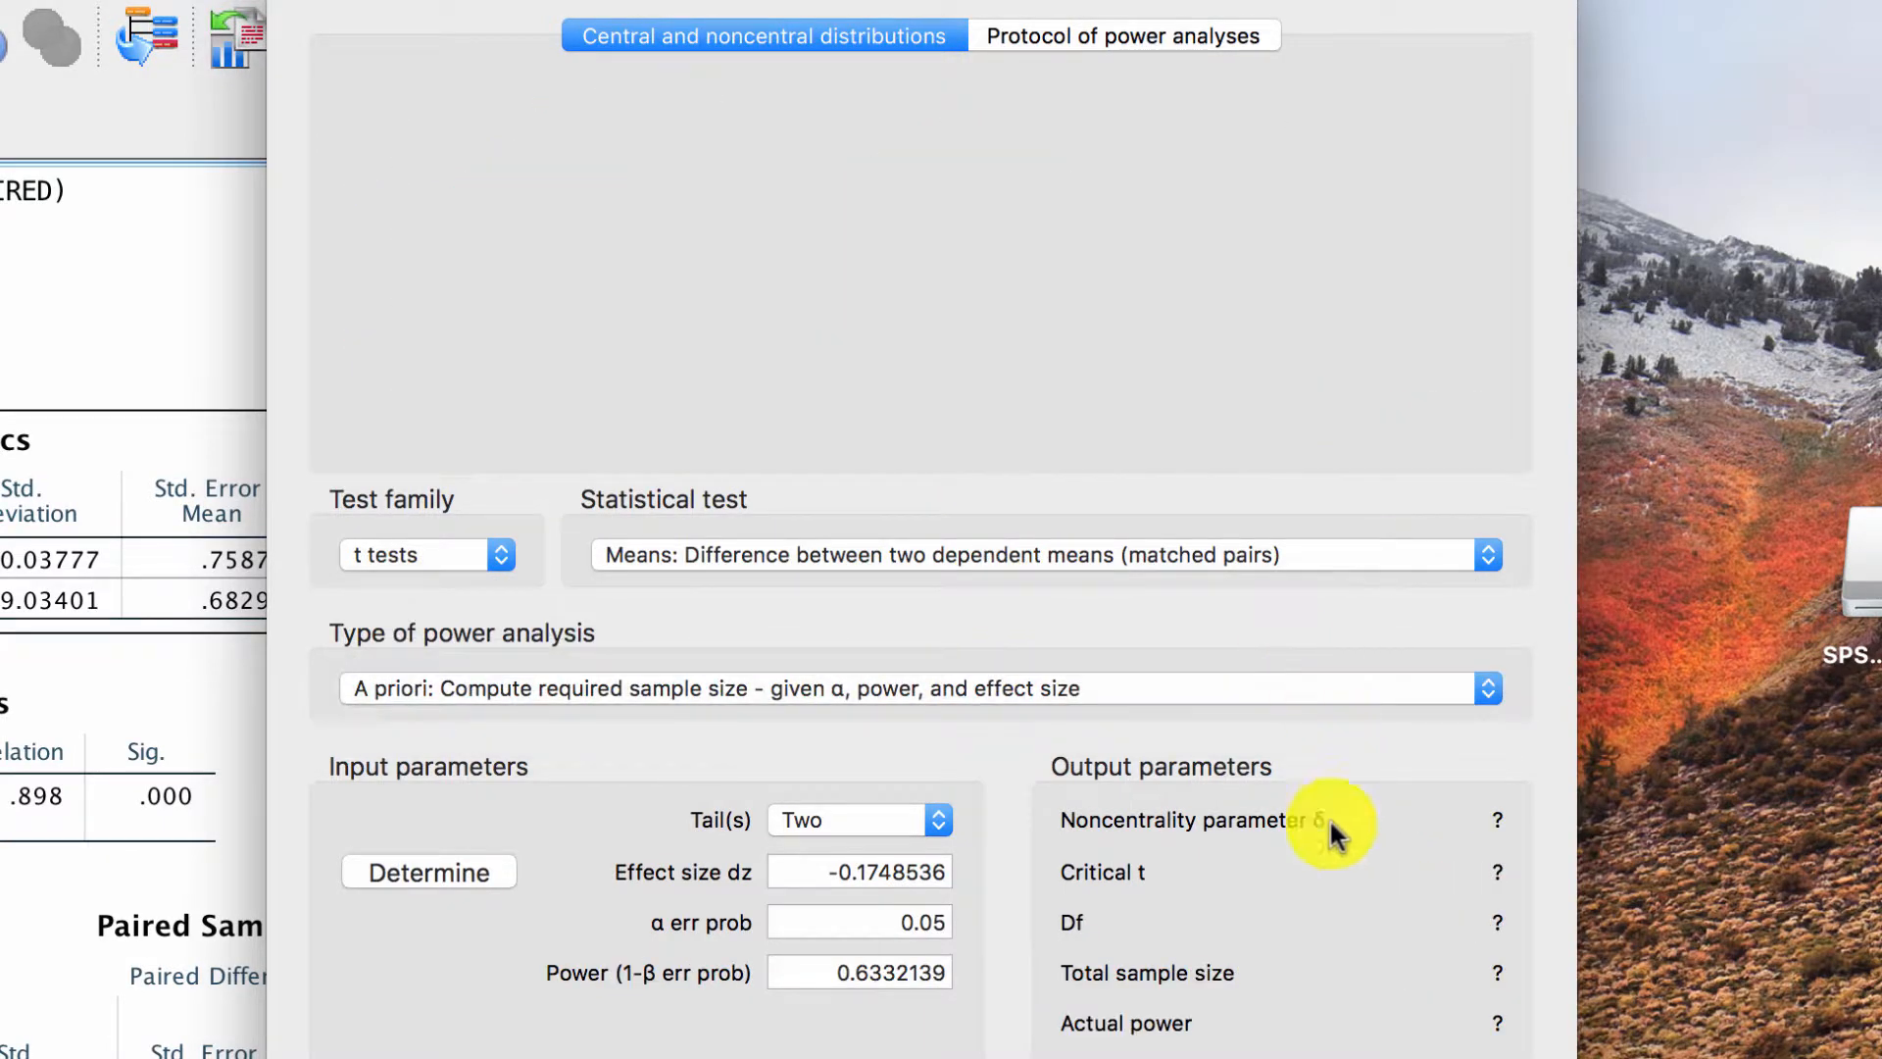
{"action": "double_click", "coordinate": [817, 870]}
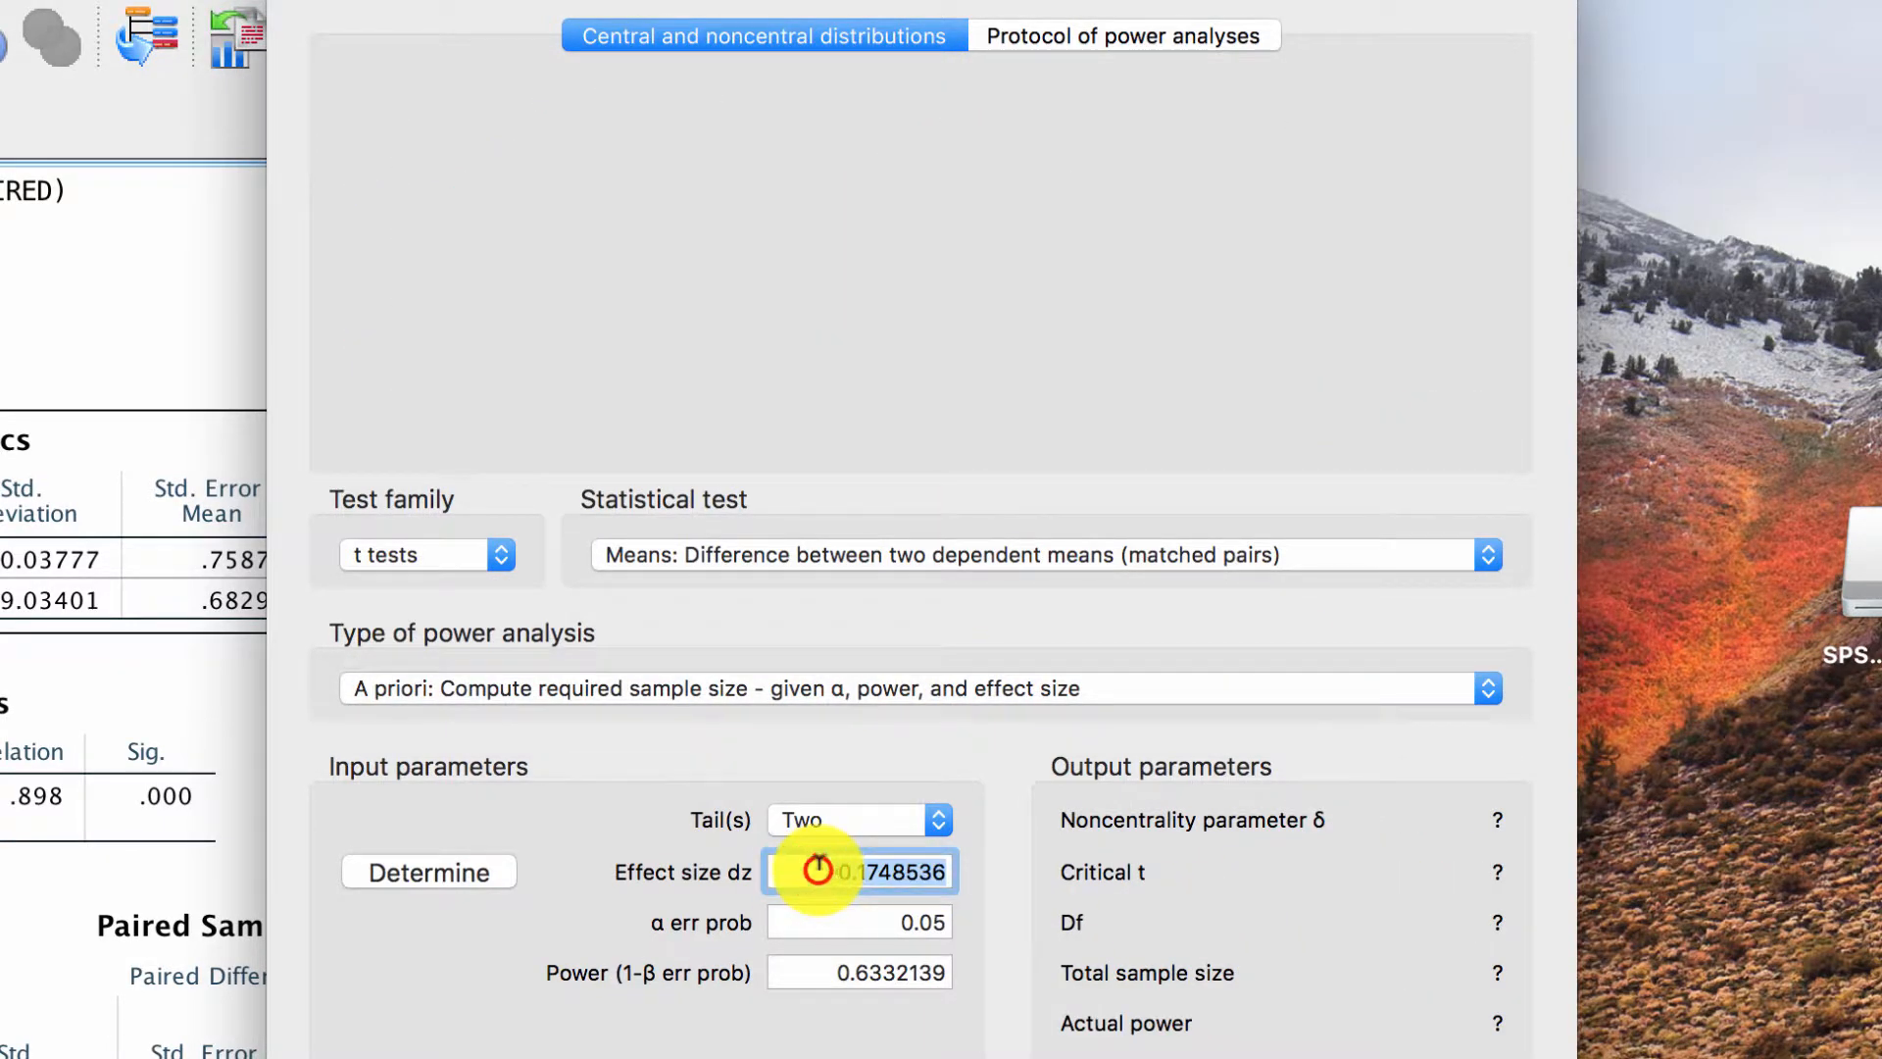
{"action": "left_click", "coordinate": [813, 969]}
{"action": "left_click", "coordinate": [820, 968]}
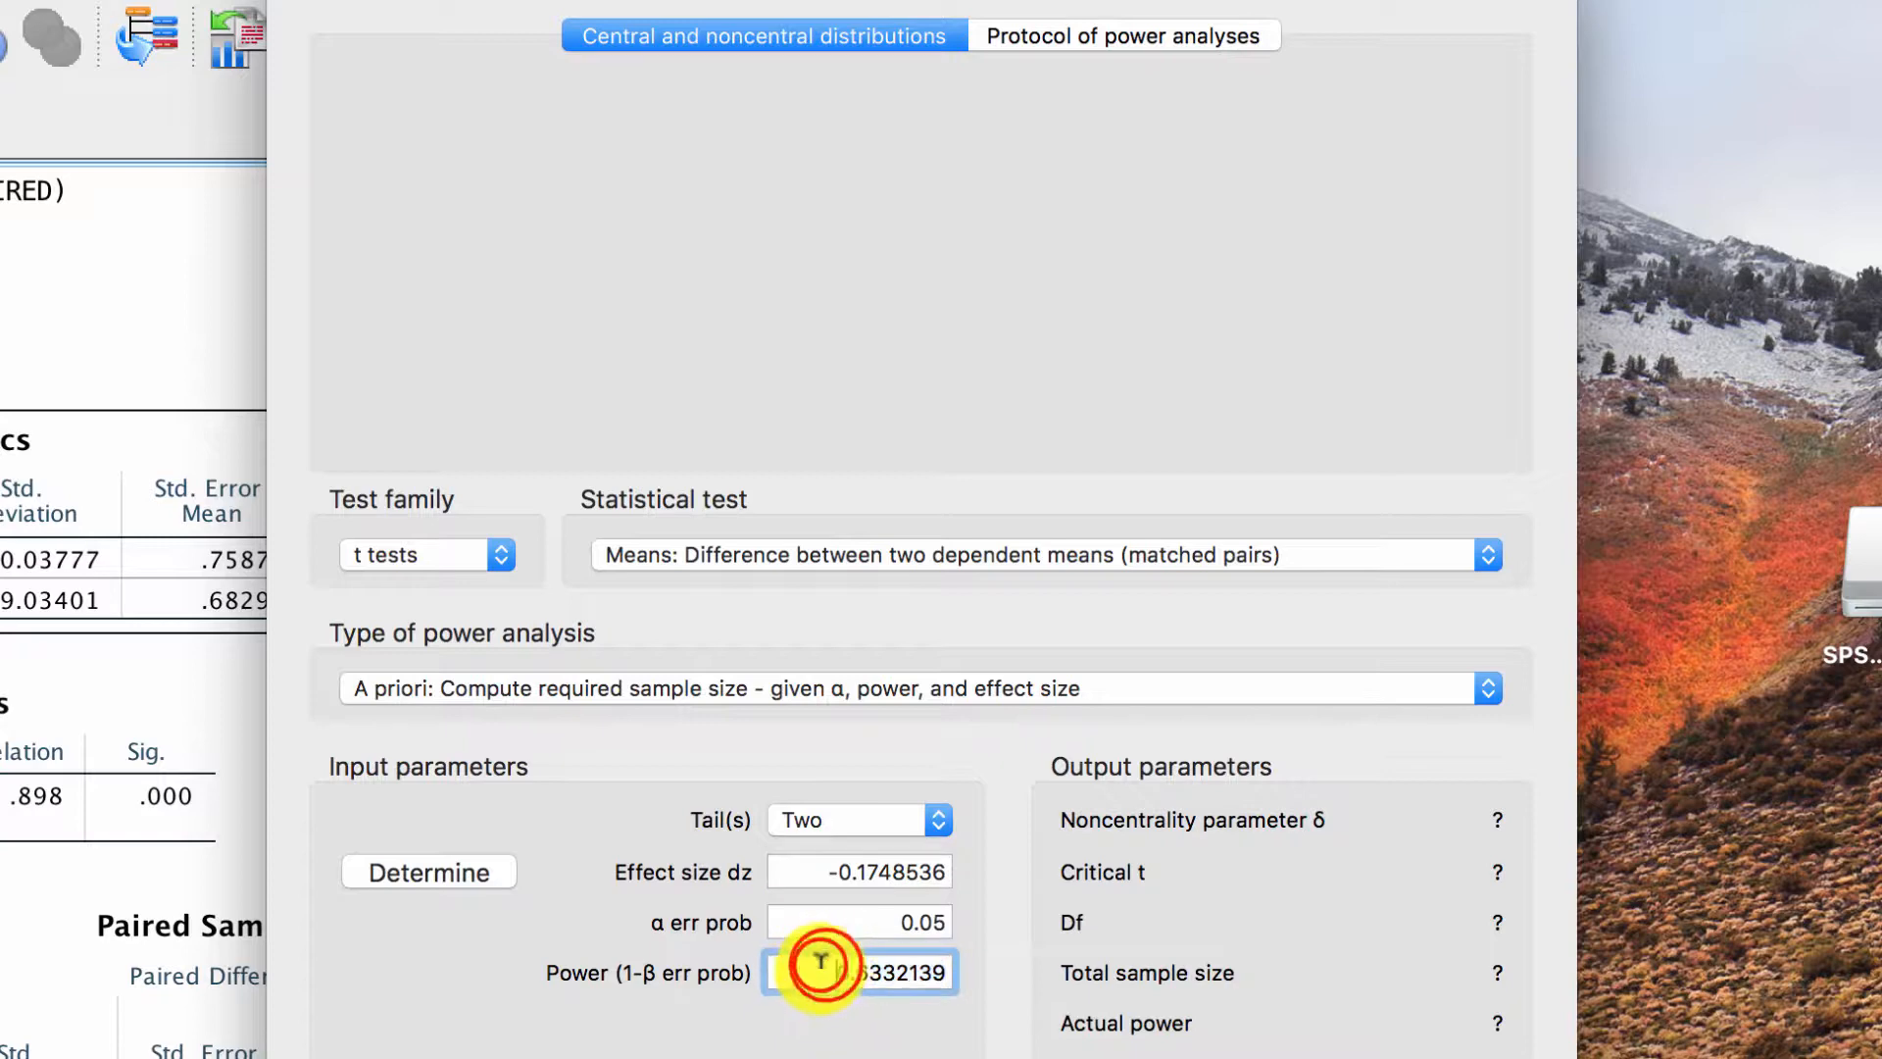
{"action": "double_click", "coordinate": [909, 971]}
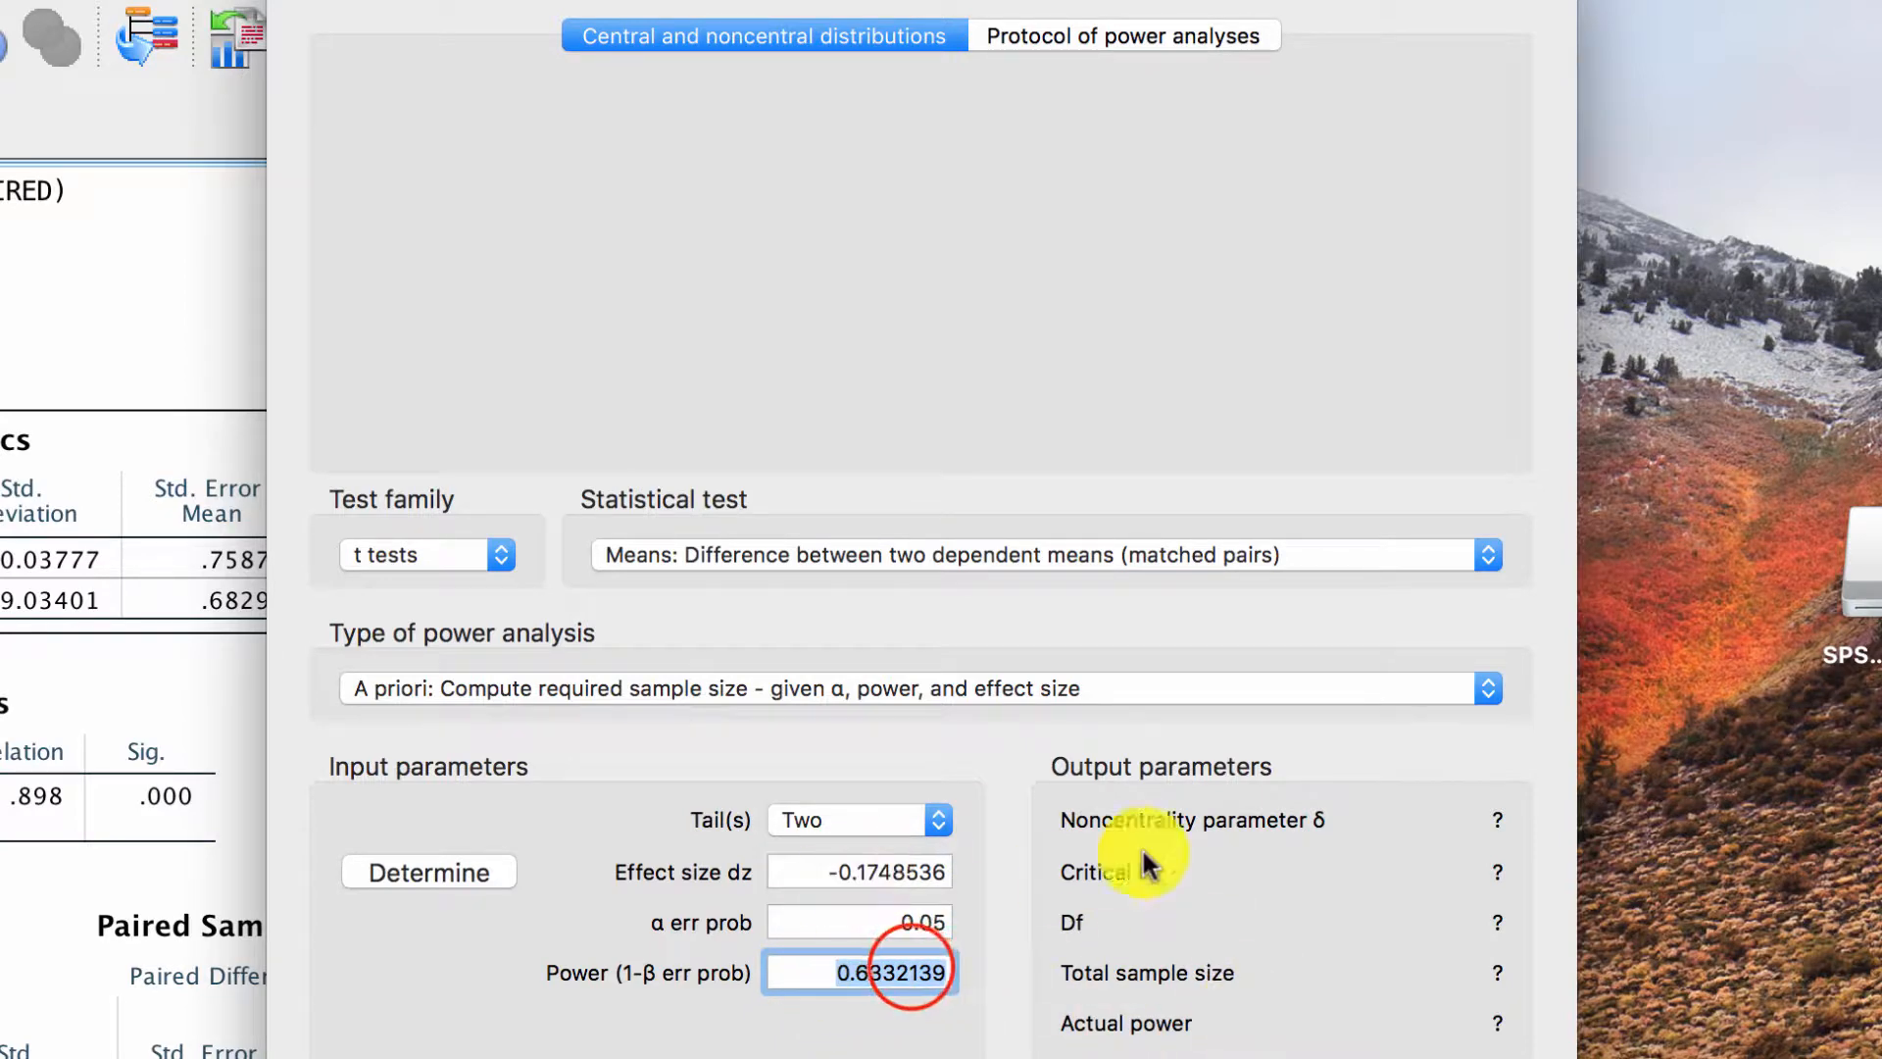
{"action": "left_click", "coordinate": [908, 972]}
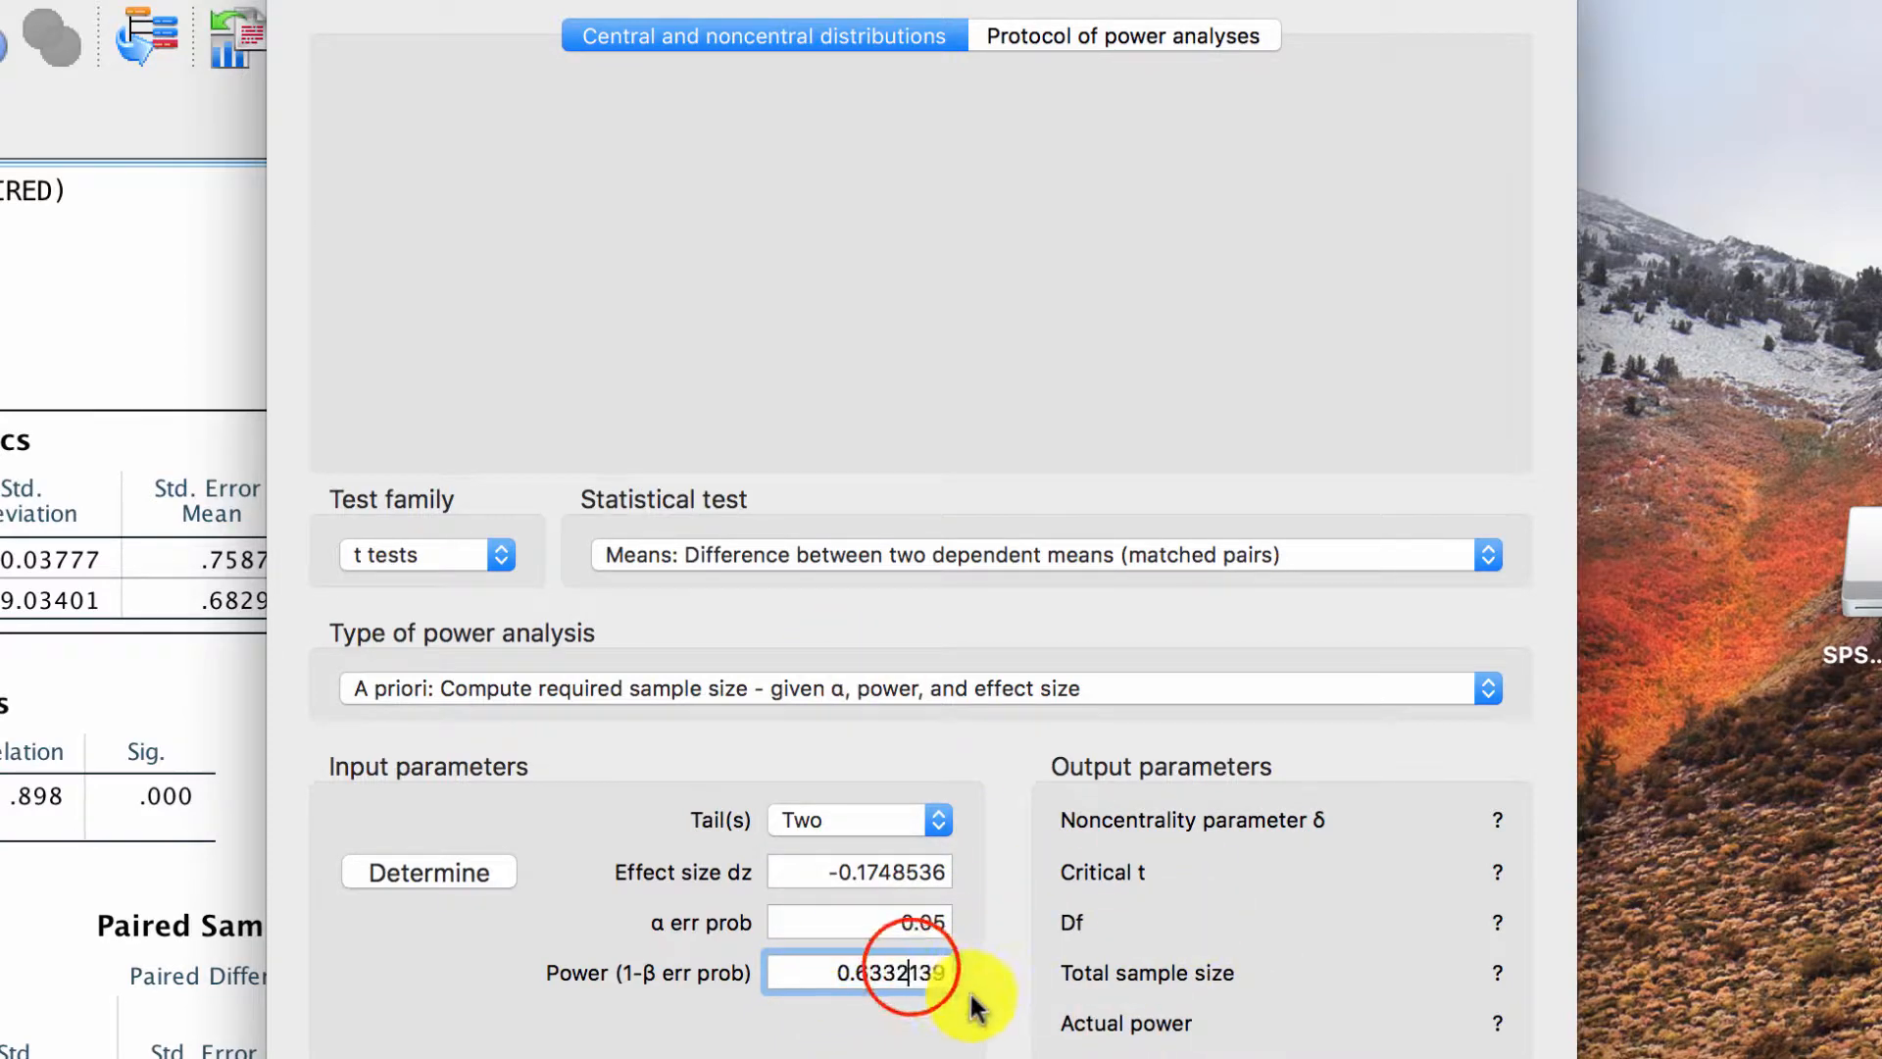
{"action": "left_click", "coordinate": [828, 870]}
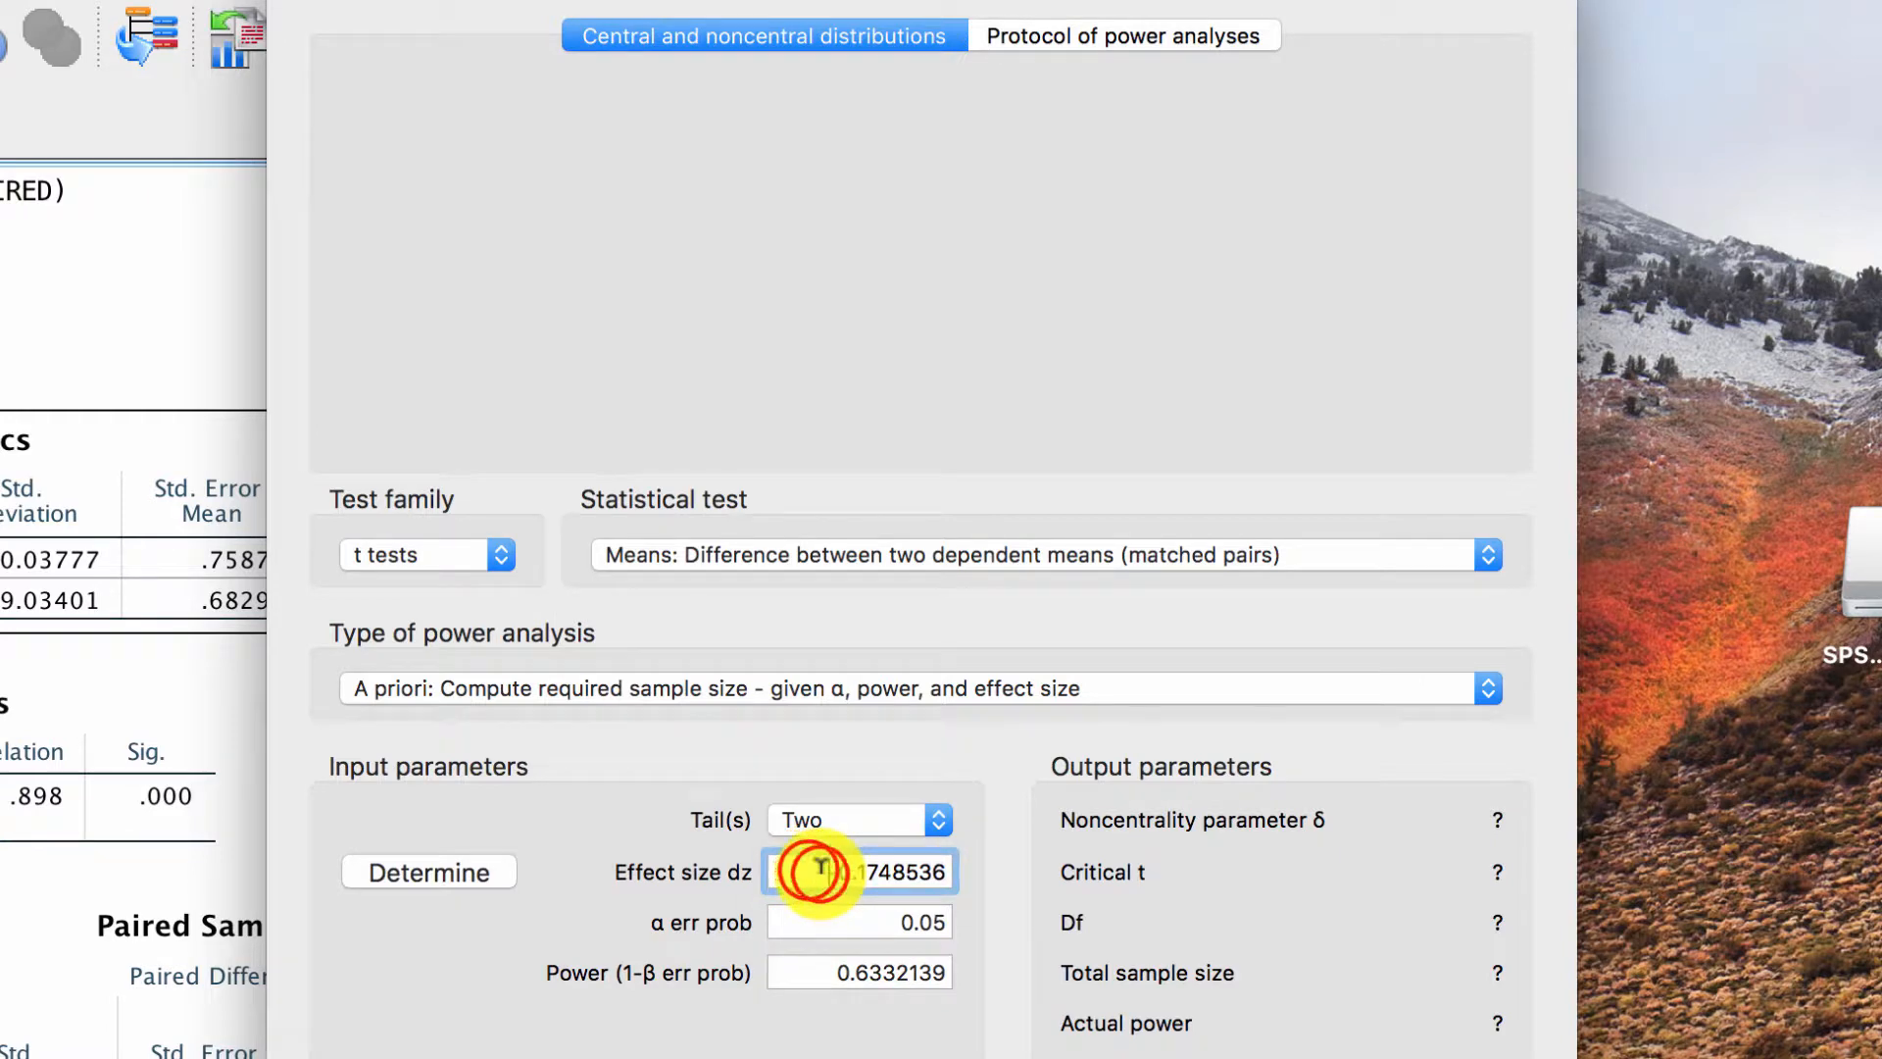
{"action": "double_click", "coordinate": [821, 869]}
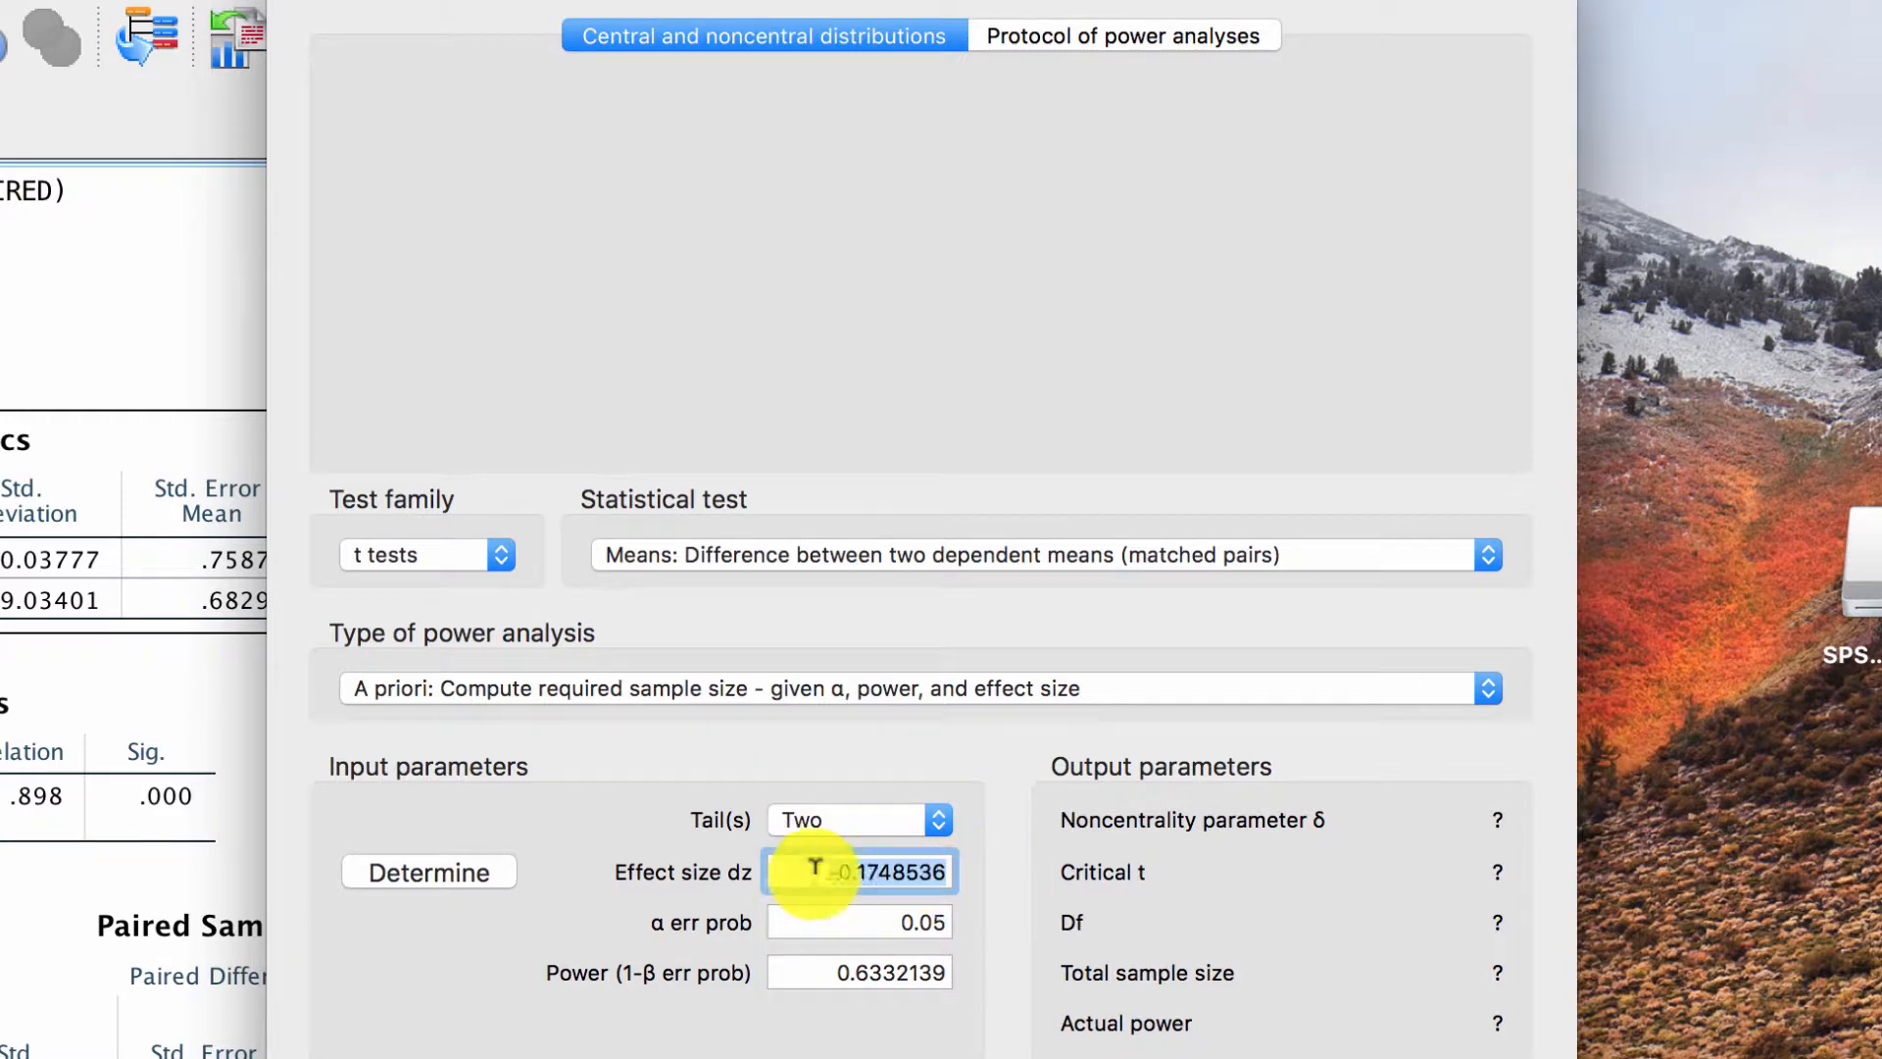
Step: Set the power (1-β err prob) to 0.8 and calculate the required total sample size
{"action": "double_click", "coordinate": [853, 972]}
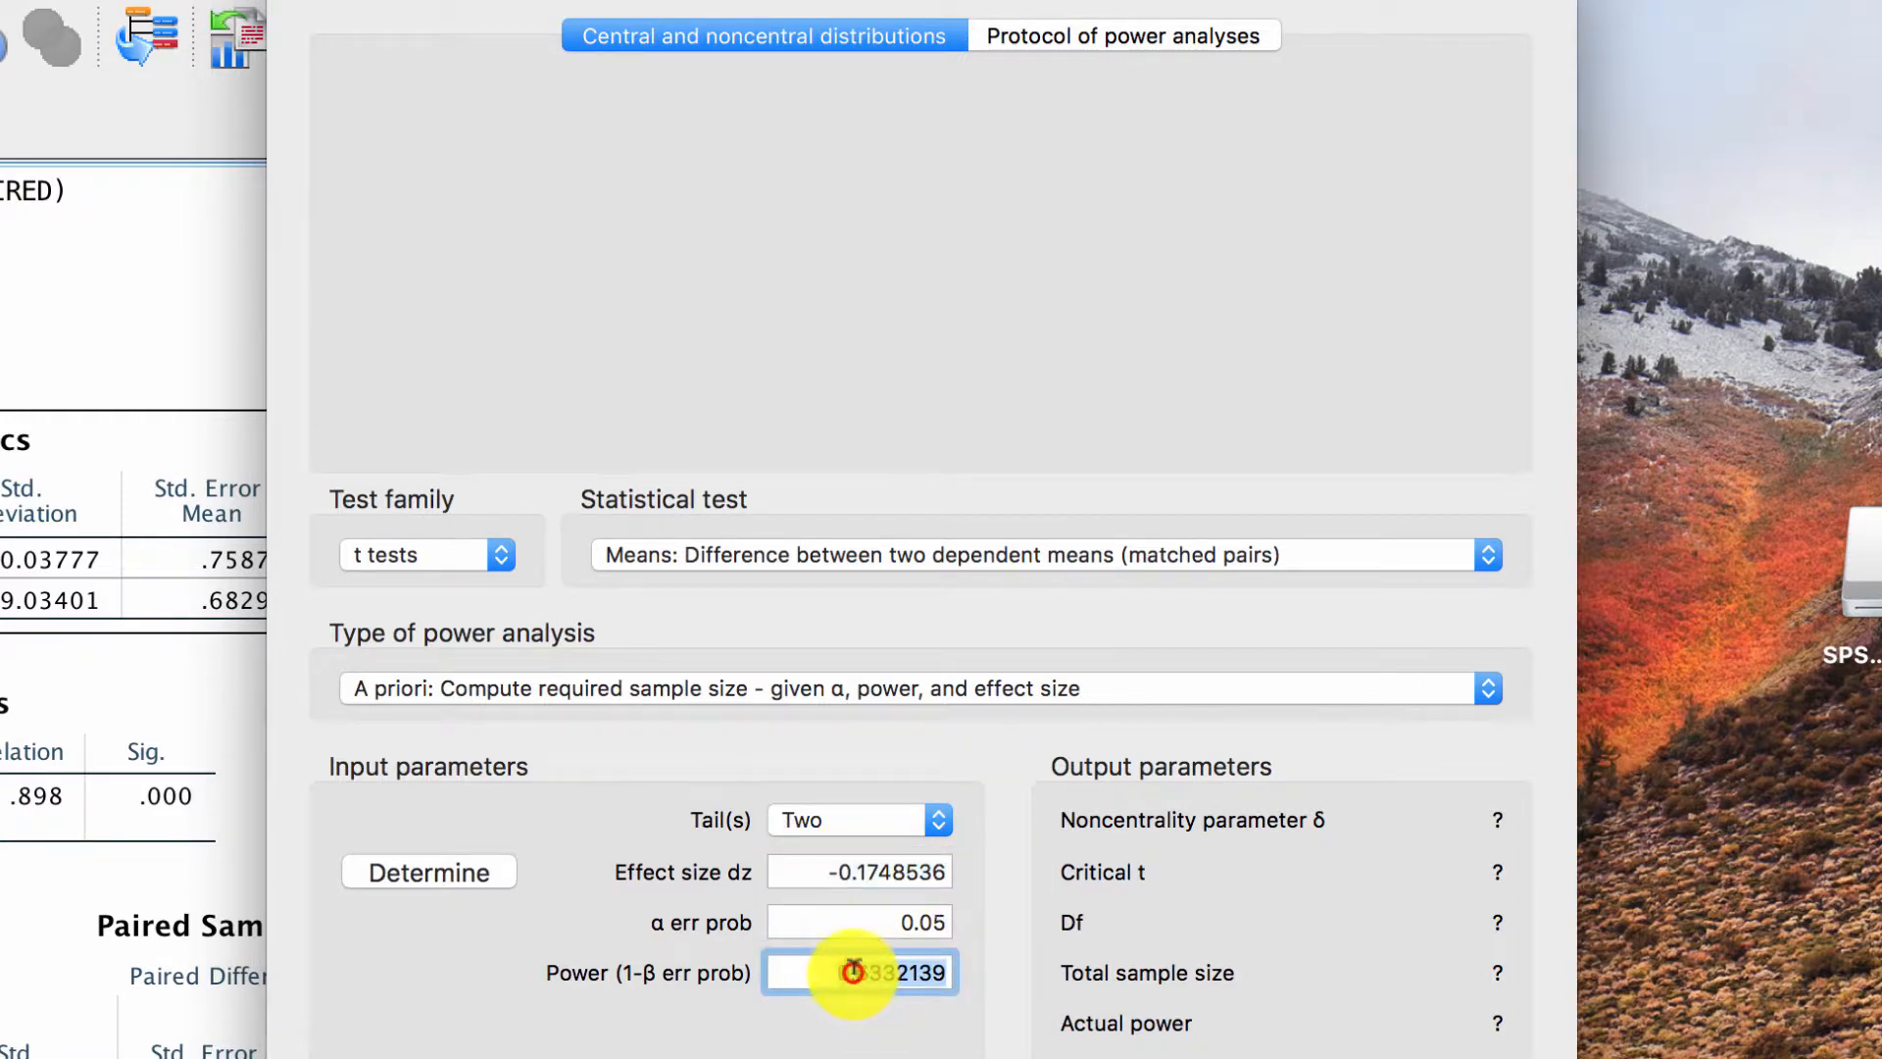
{"action": "left_click_drag", "start_coordinate": [866, 970], "coordinate": [1010, 956]}
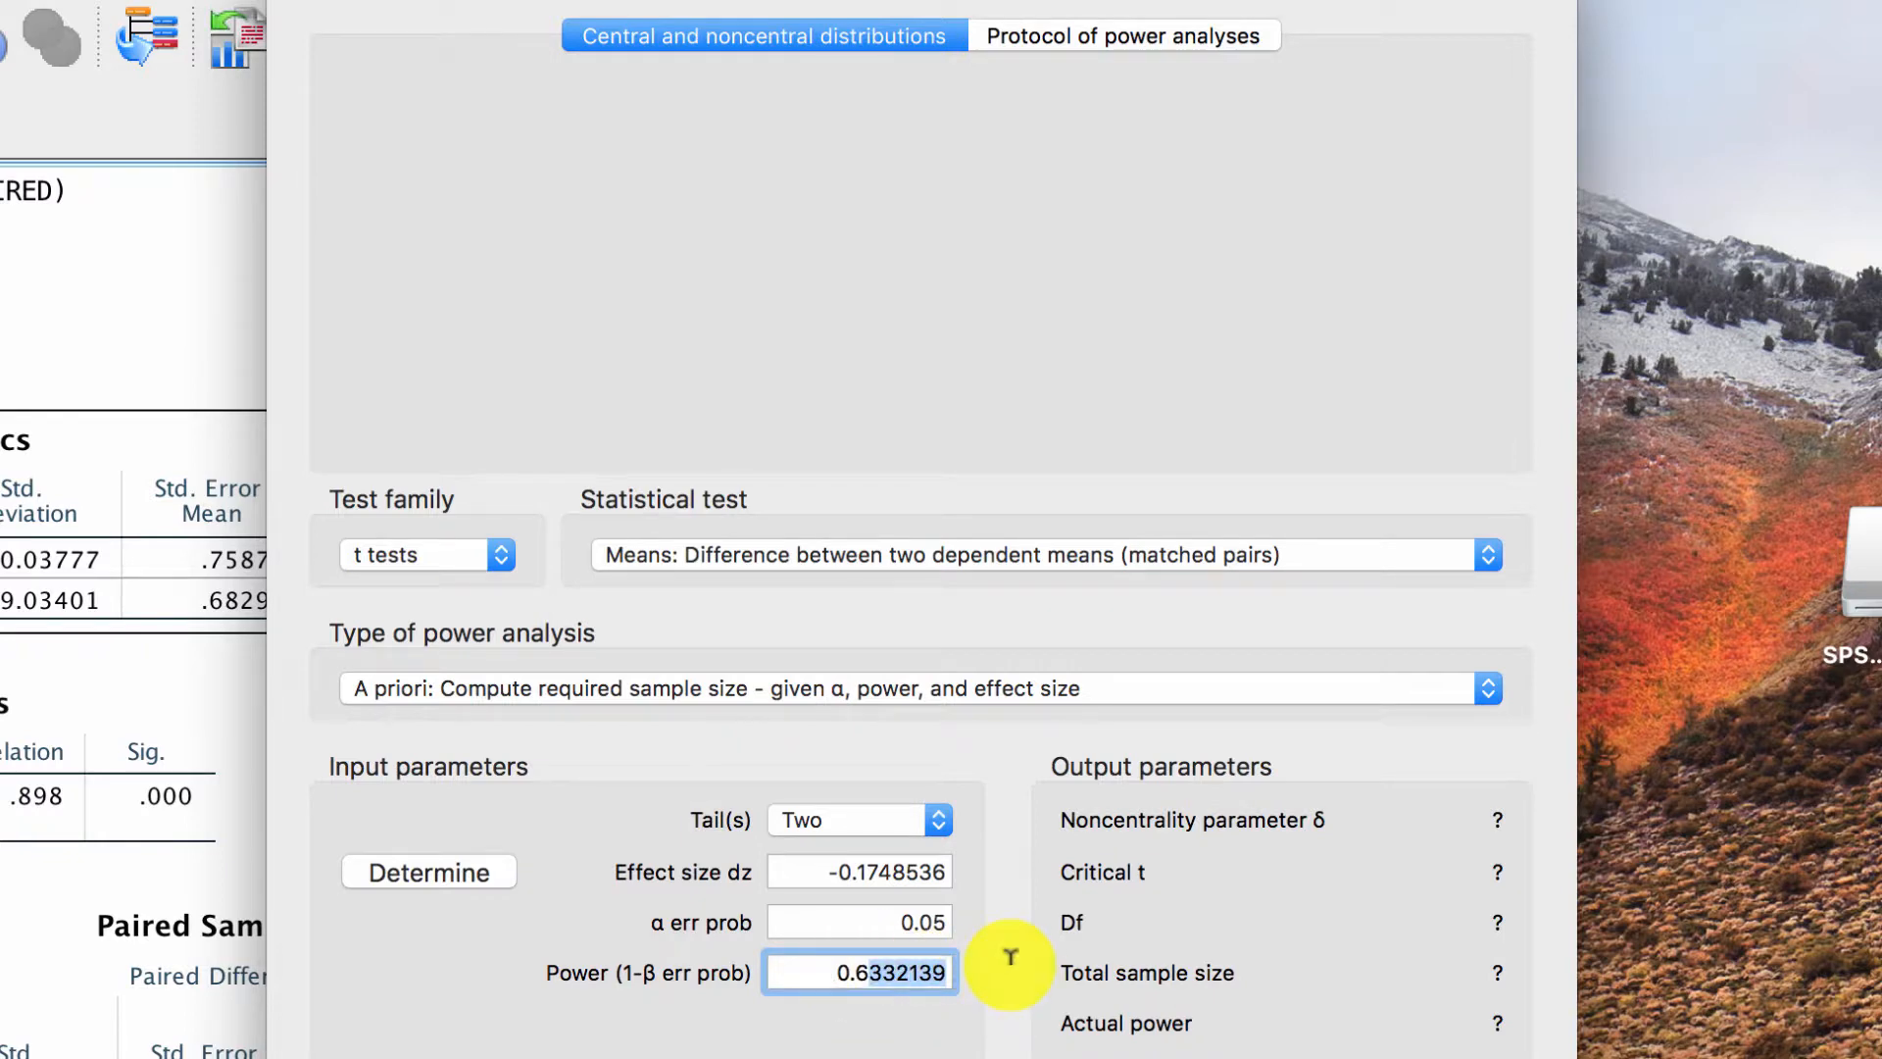
{"action": "key", "text": "BackSpace"}
{"action": "key", "text": "BackSpace"}
{"action": "type", "text": "8"}
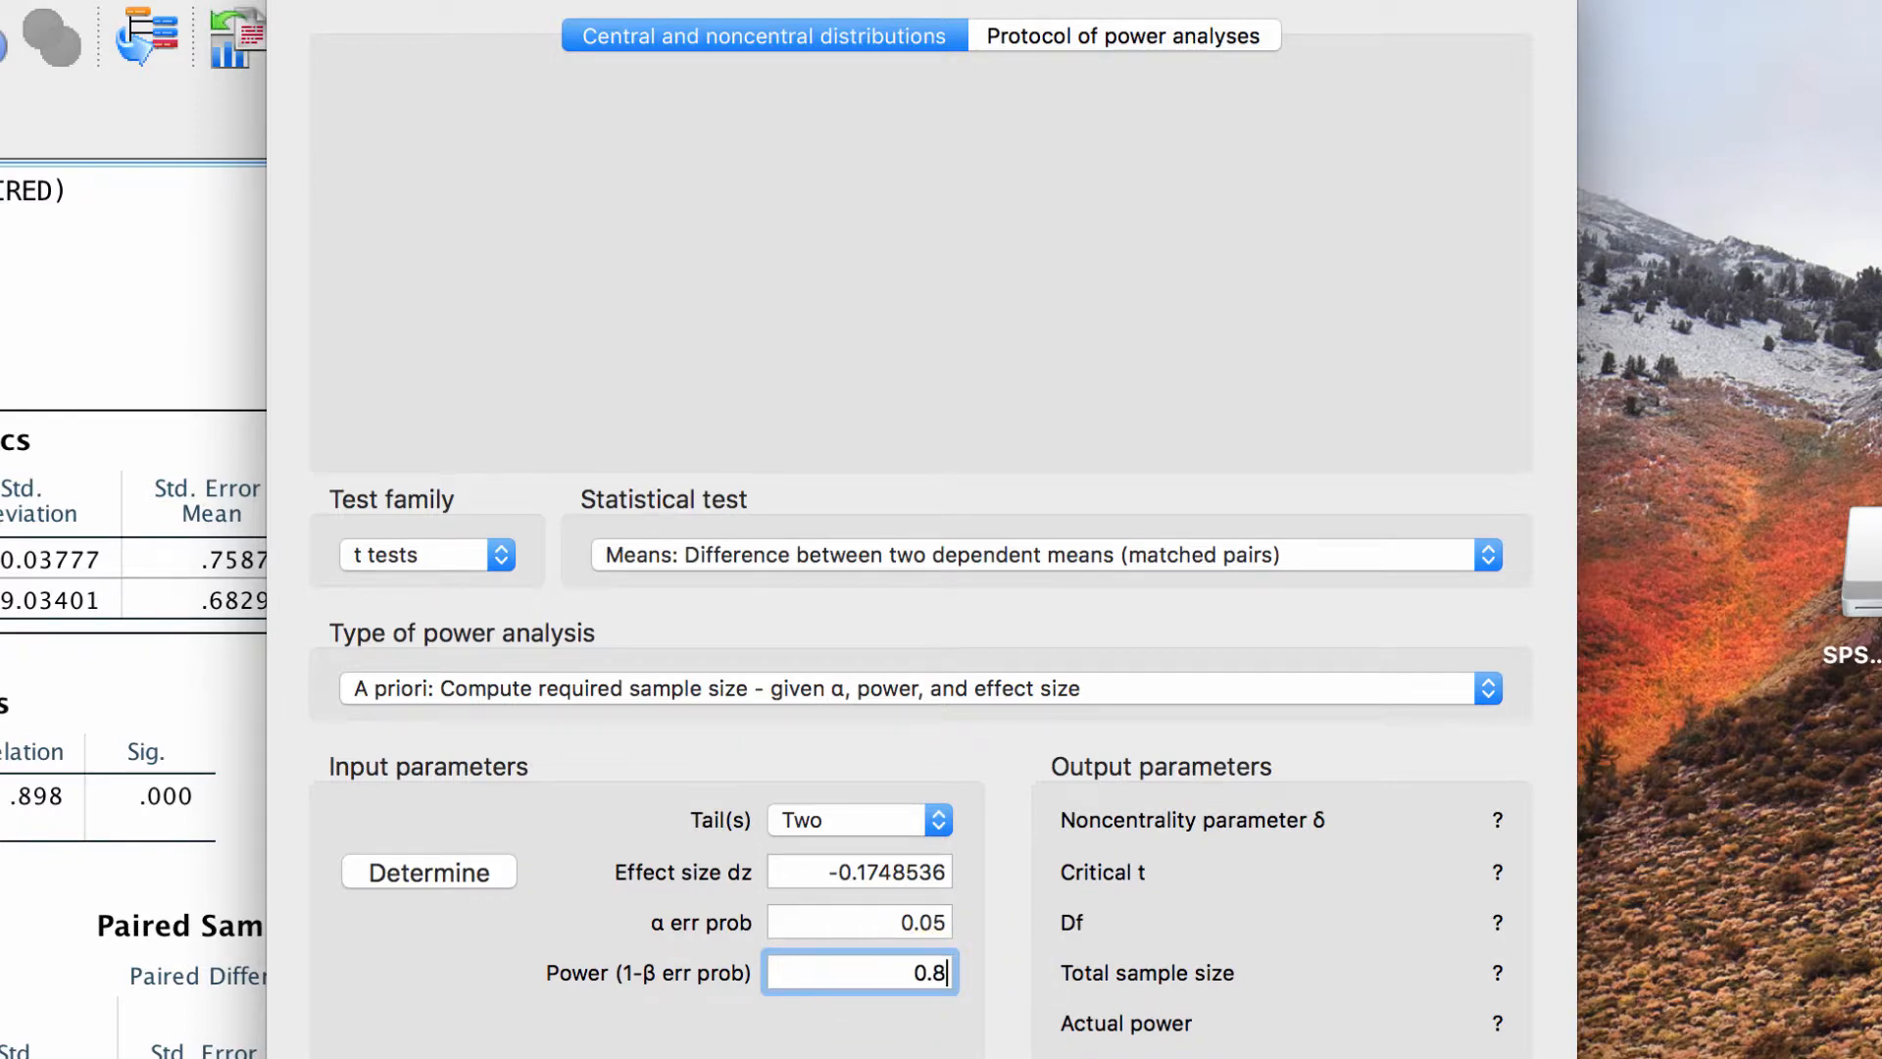
{"action": "left_click", "coordinate": [913, 974]}
{"action": "left_click", "coordinate": [1402, 1058]}
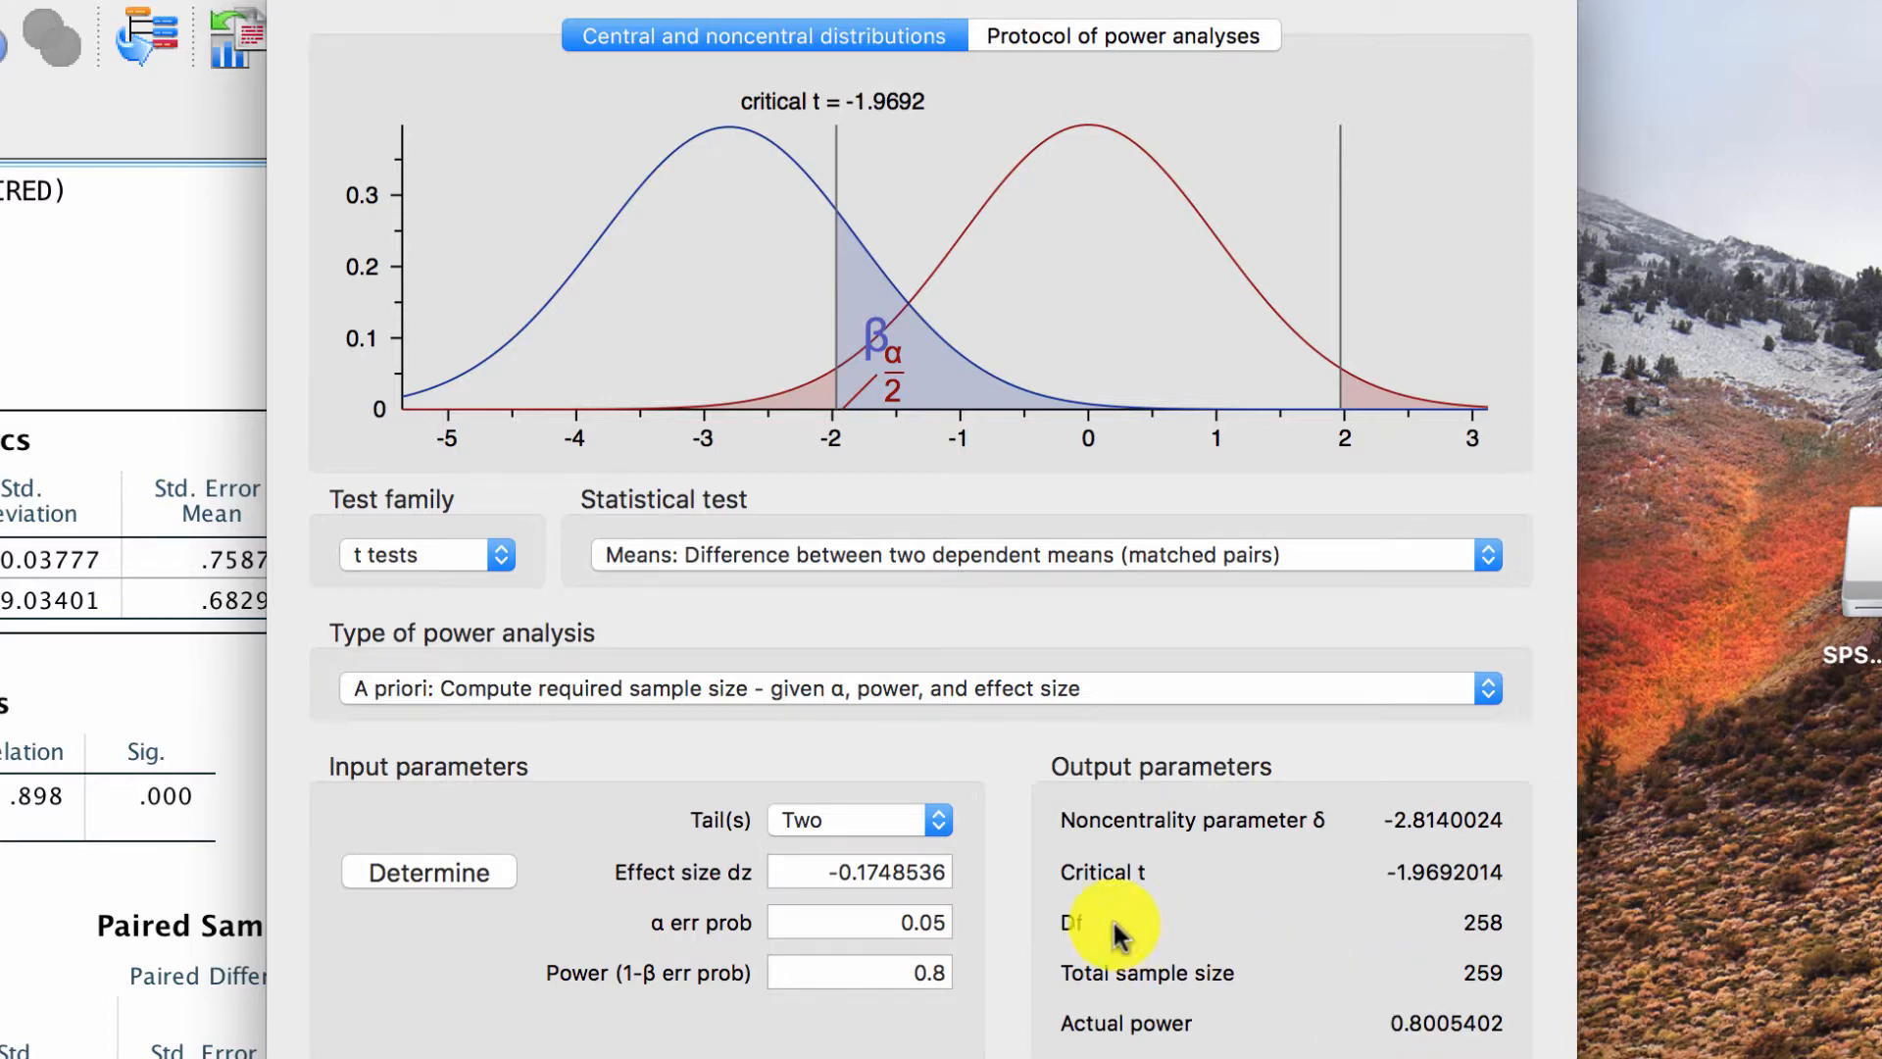
{"action": "left_click", "coordinate": [882, 872]}
{"action": "double_click", "coordinate": [875, 868]}
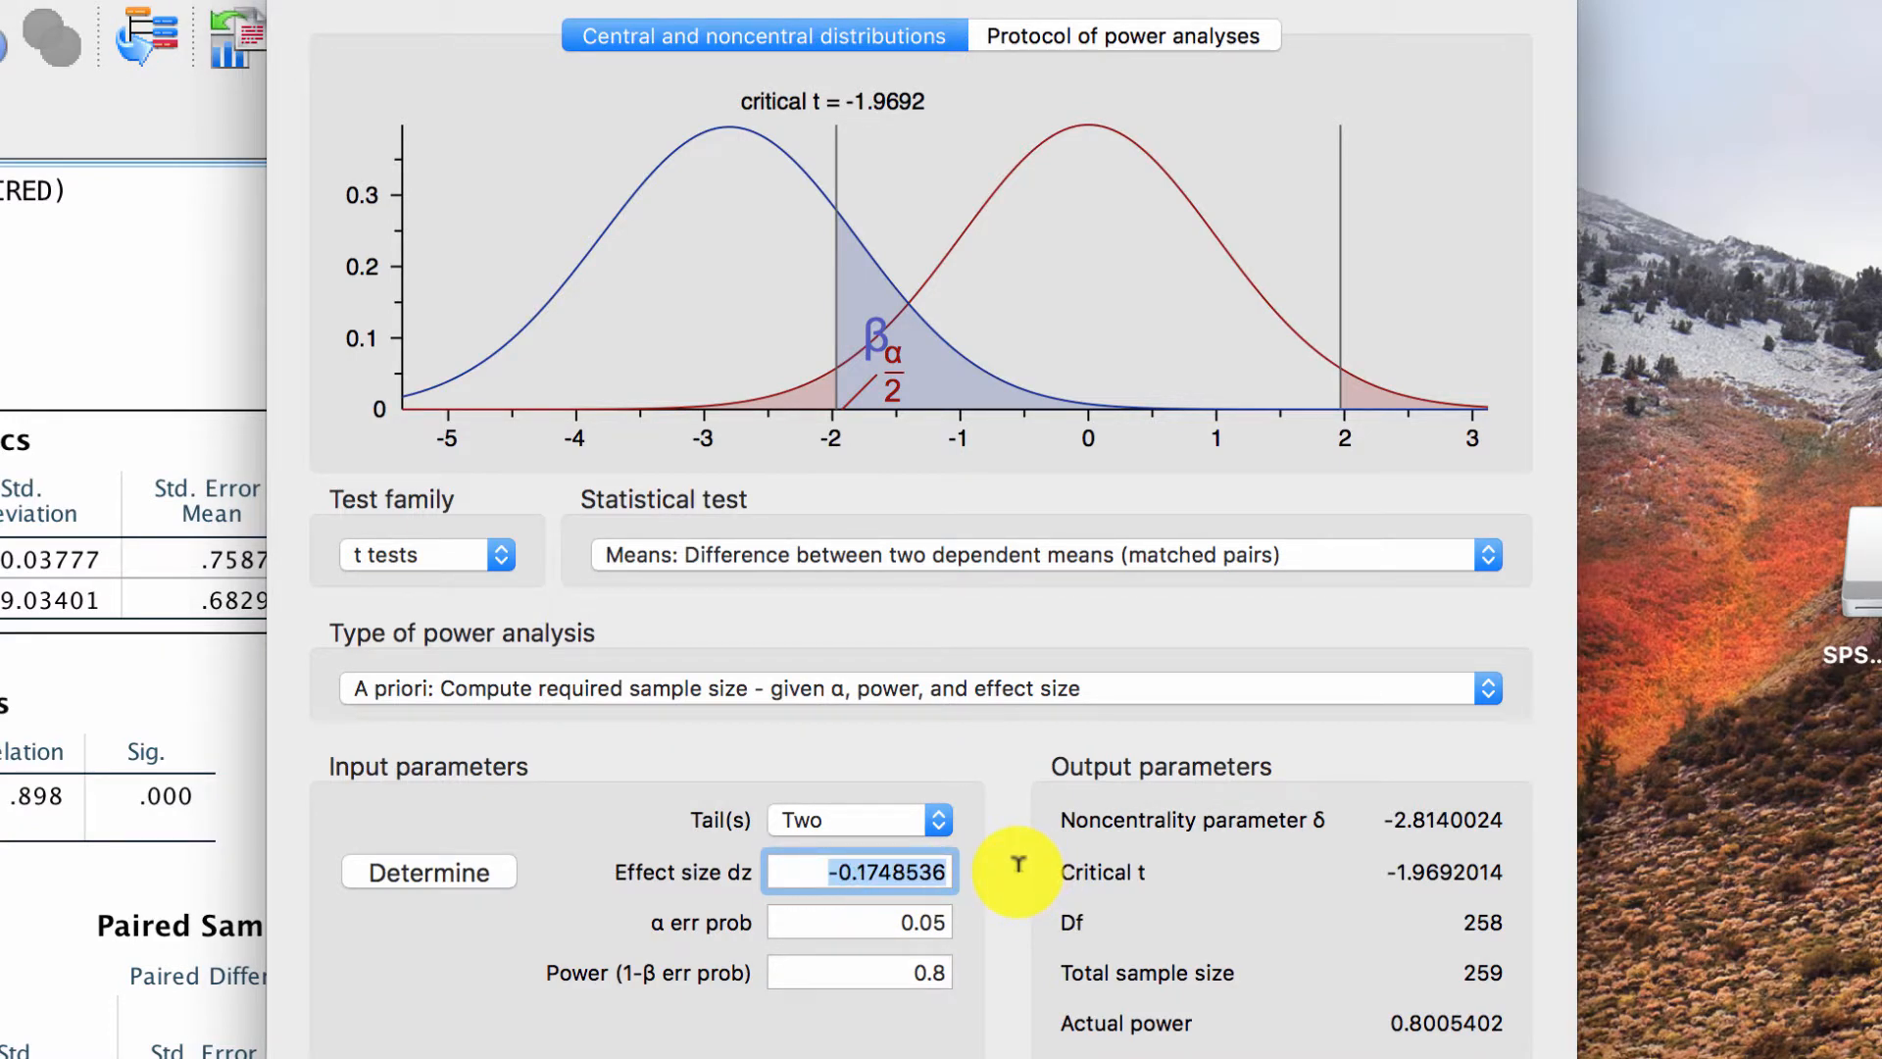
{"action": "left_click", "coordinate": [939, 969]}
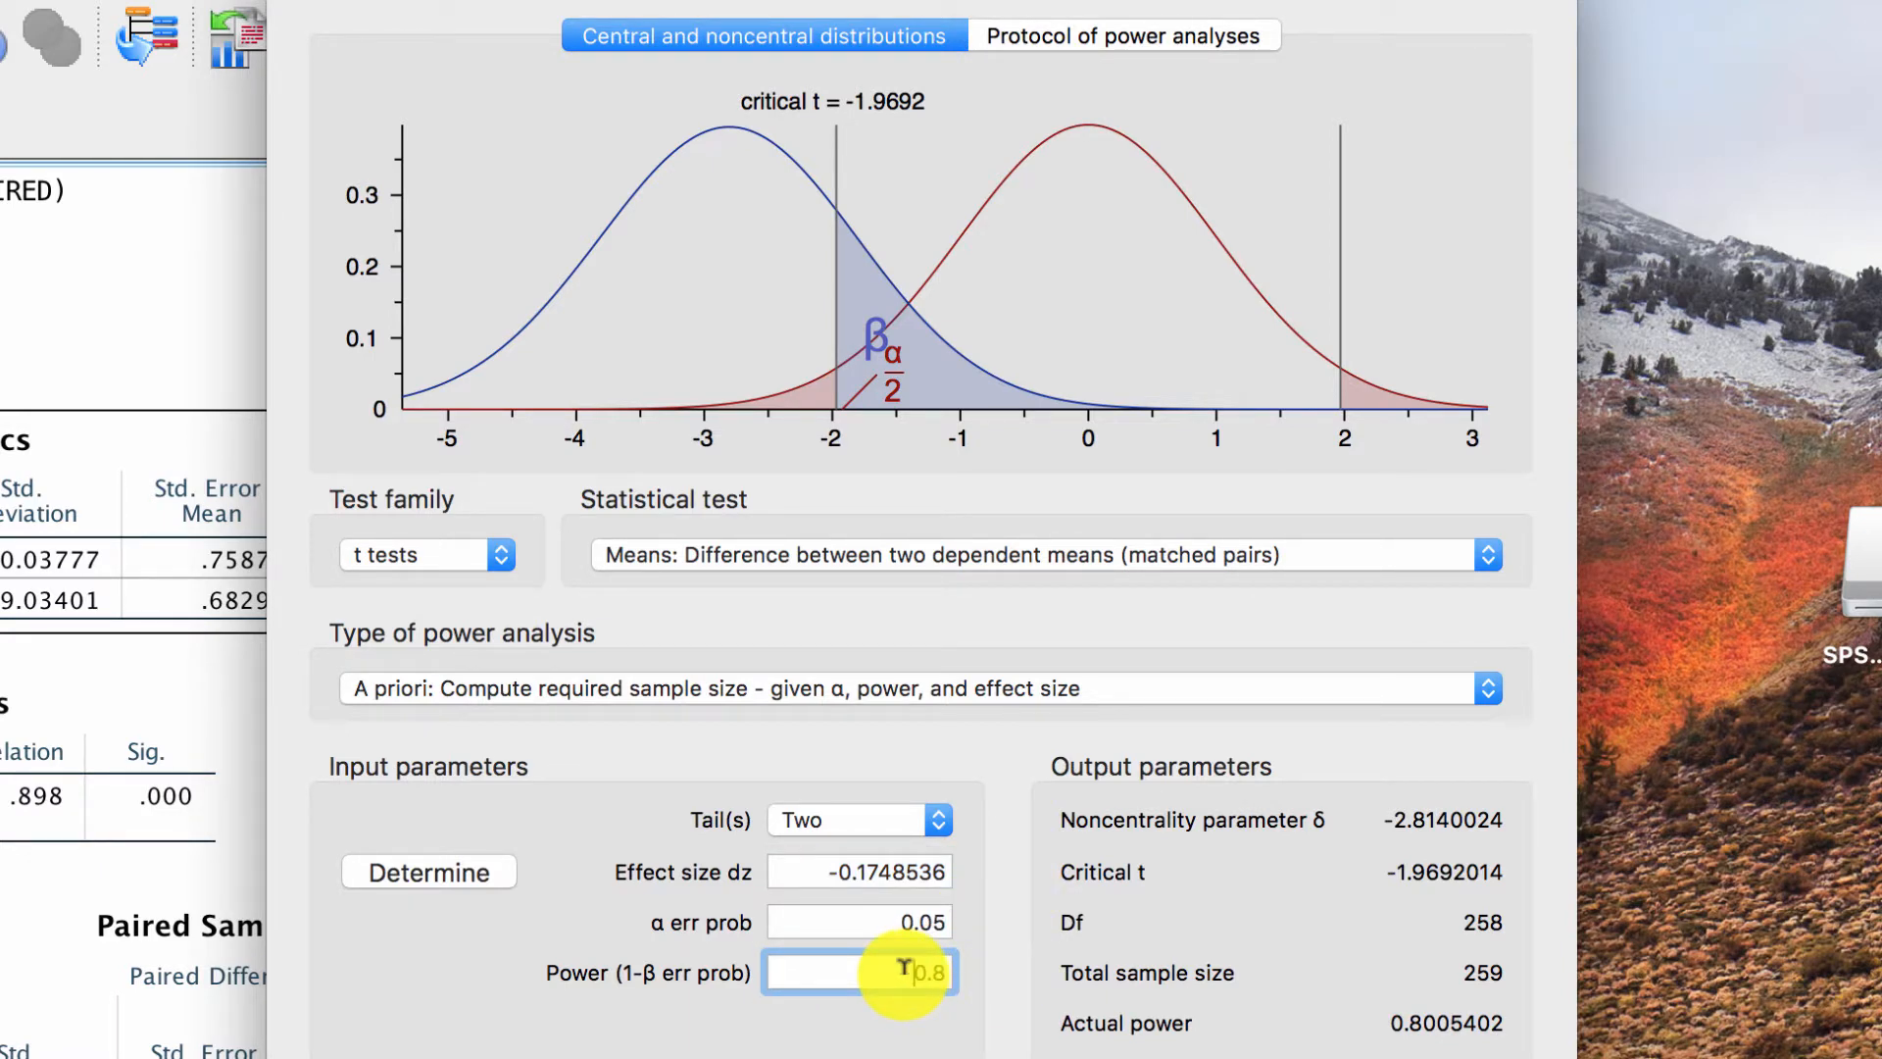
{"action": "left_click", "coordinate": [862, 871]}
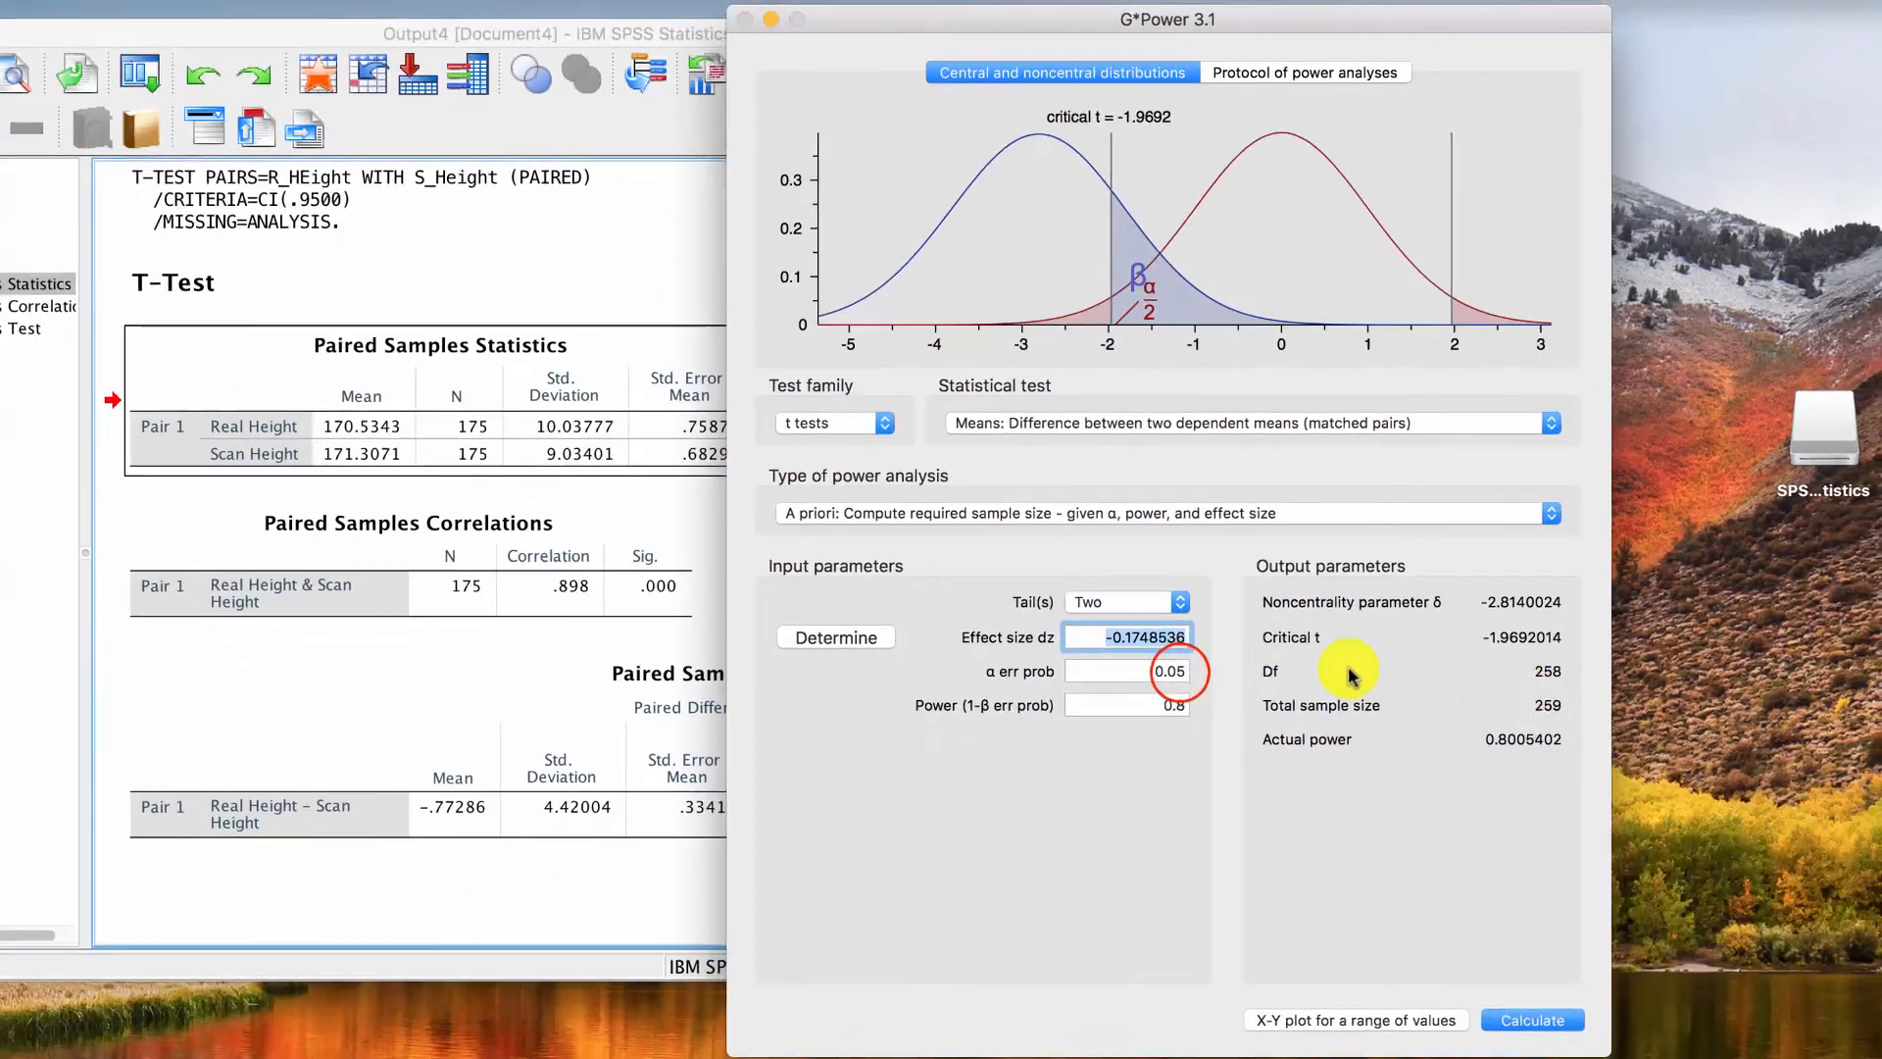
{"action": "left_click", "coordinate": [1137, 671]}
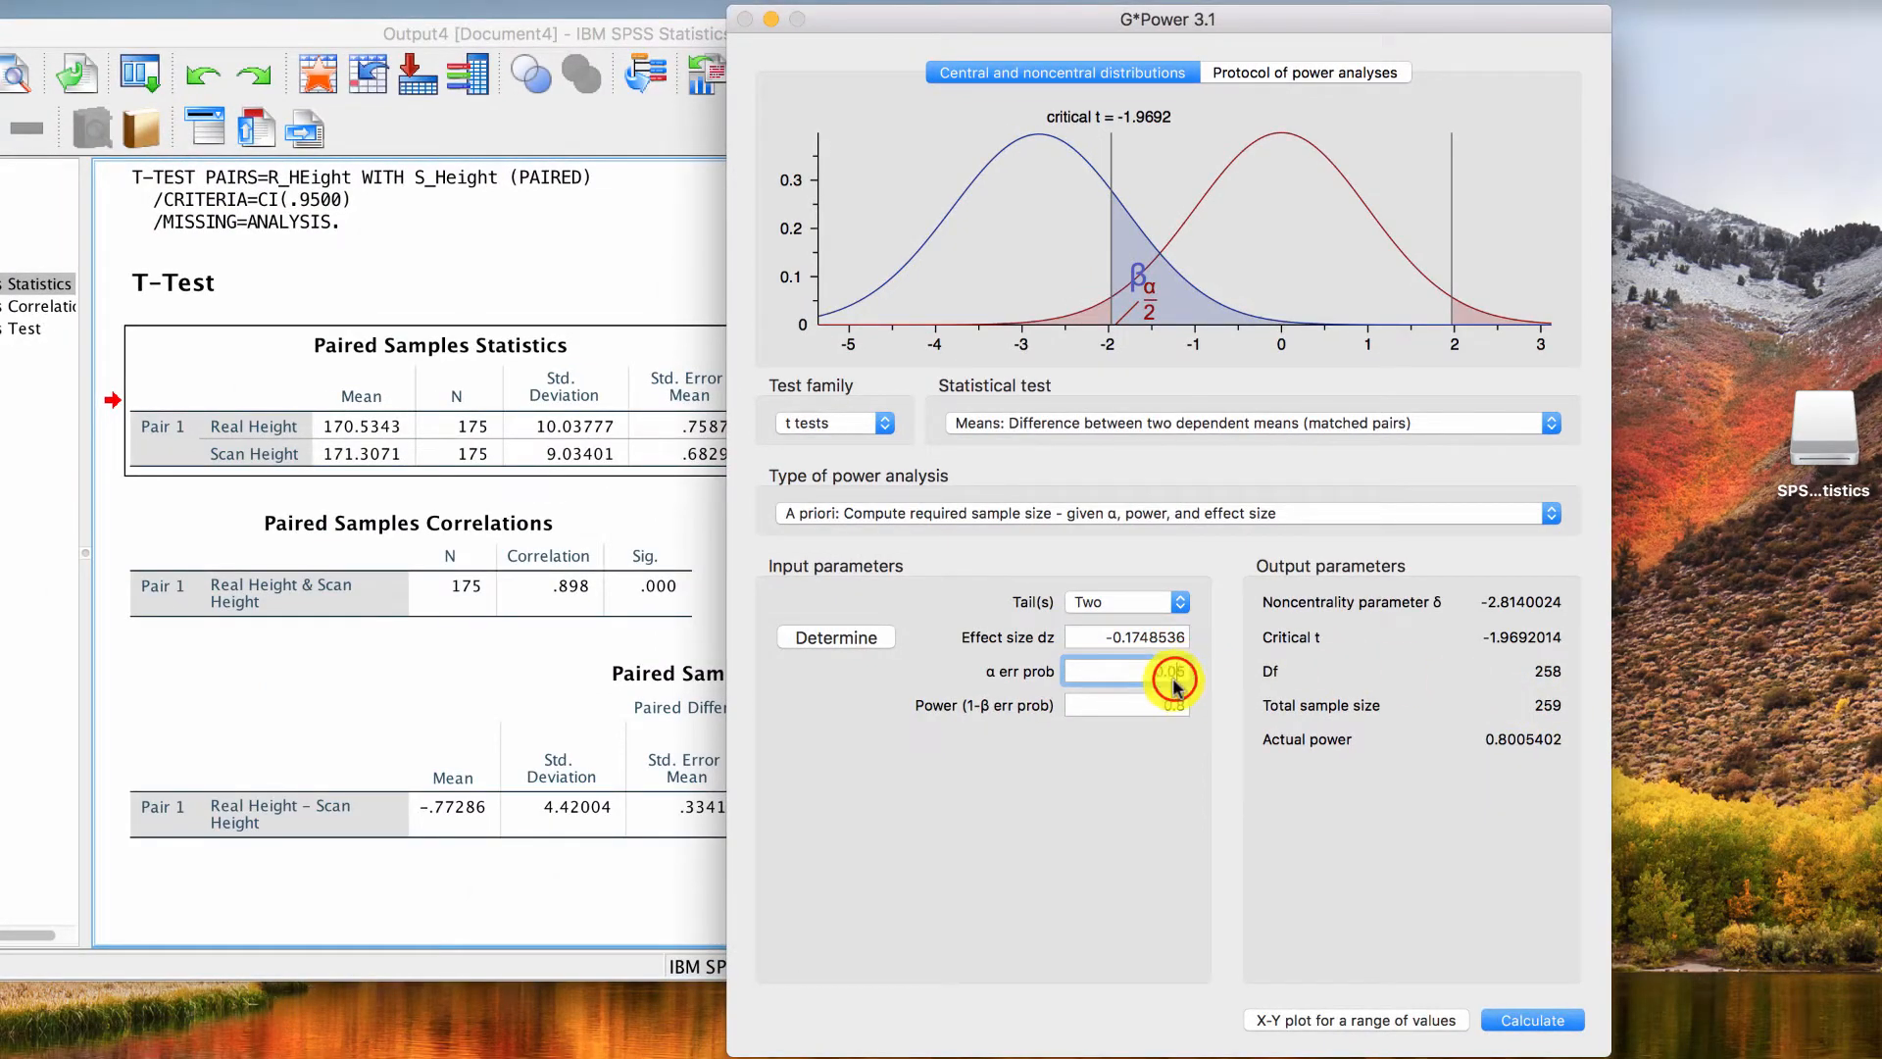
Step: Switch to the SPSS Statistics output and check the sample size N in the Paired Samples Statistics table
{"action": "left_click_drag", "start_coordinate": [624, 39], "coordinate": [855, 62]}
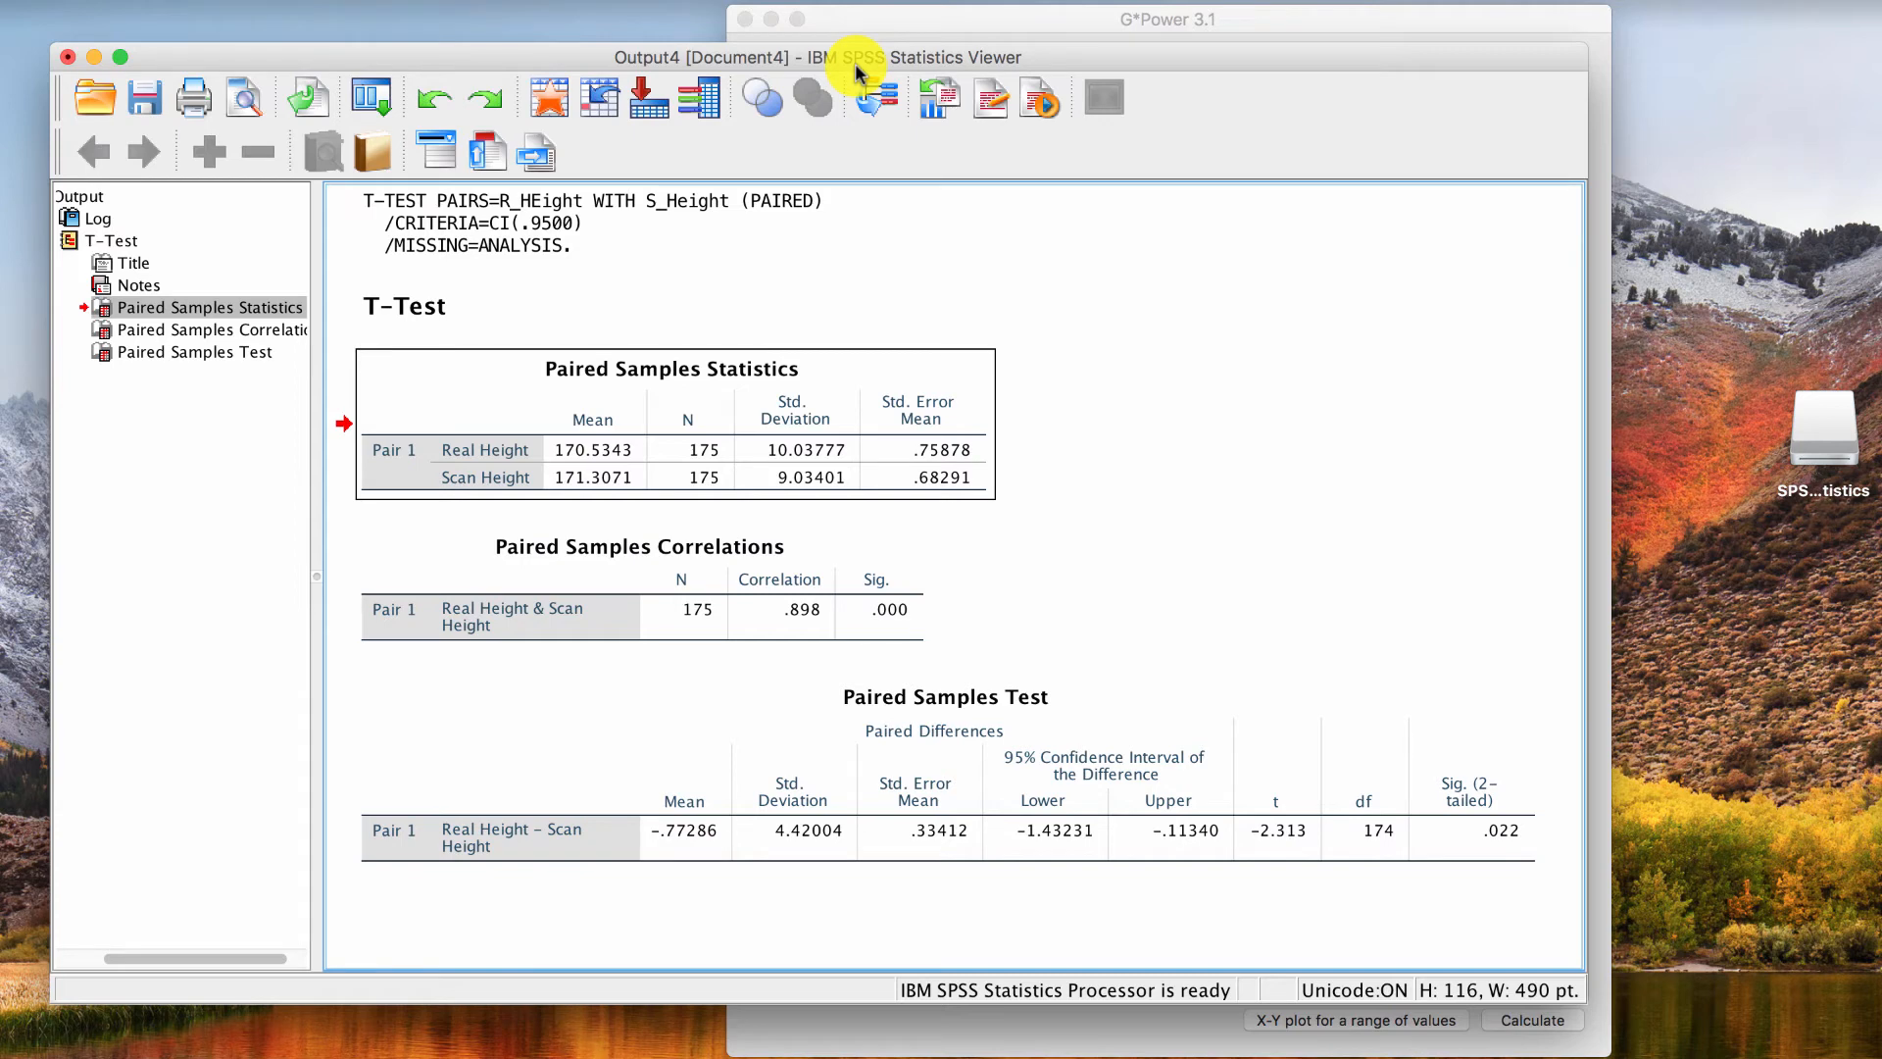
{"action": "left_click", "coordinate": [684, 453]}
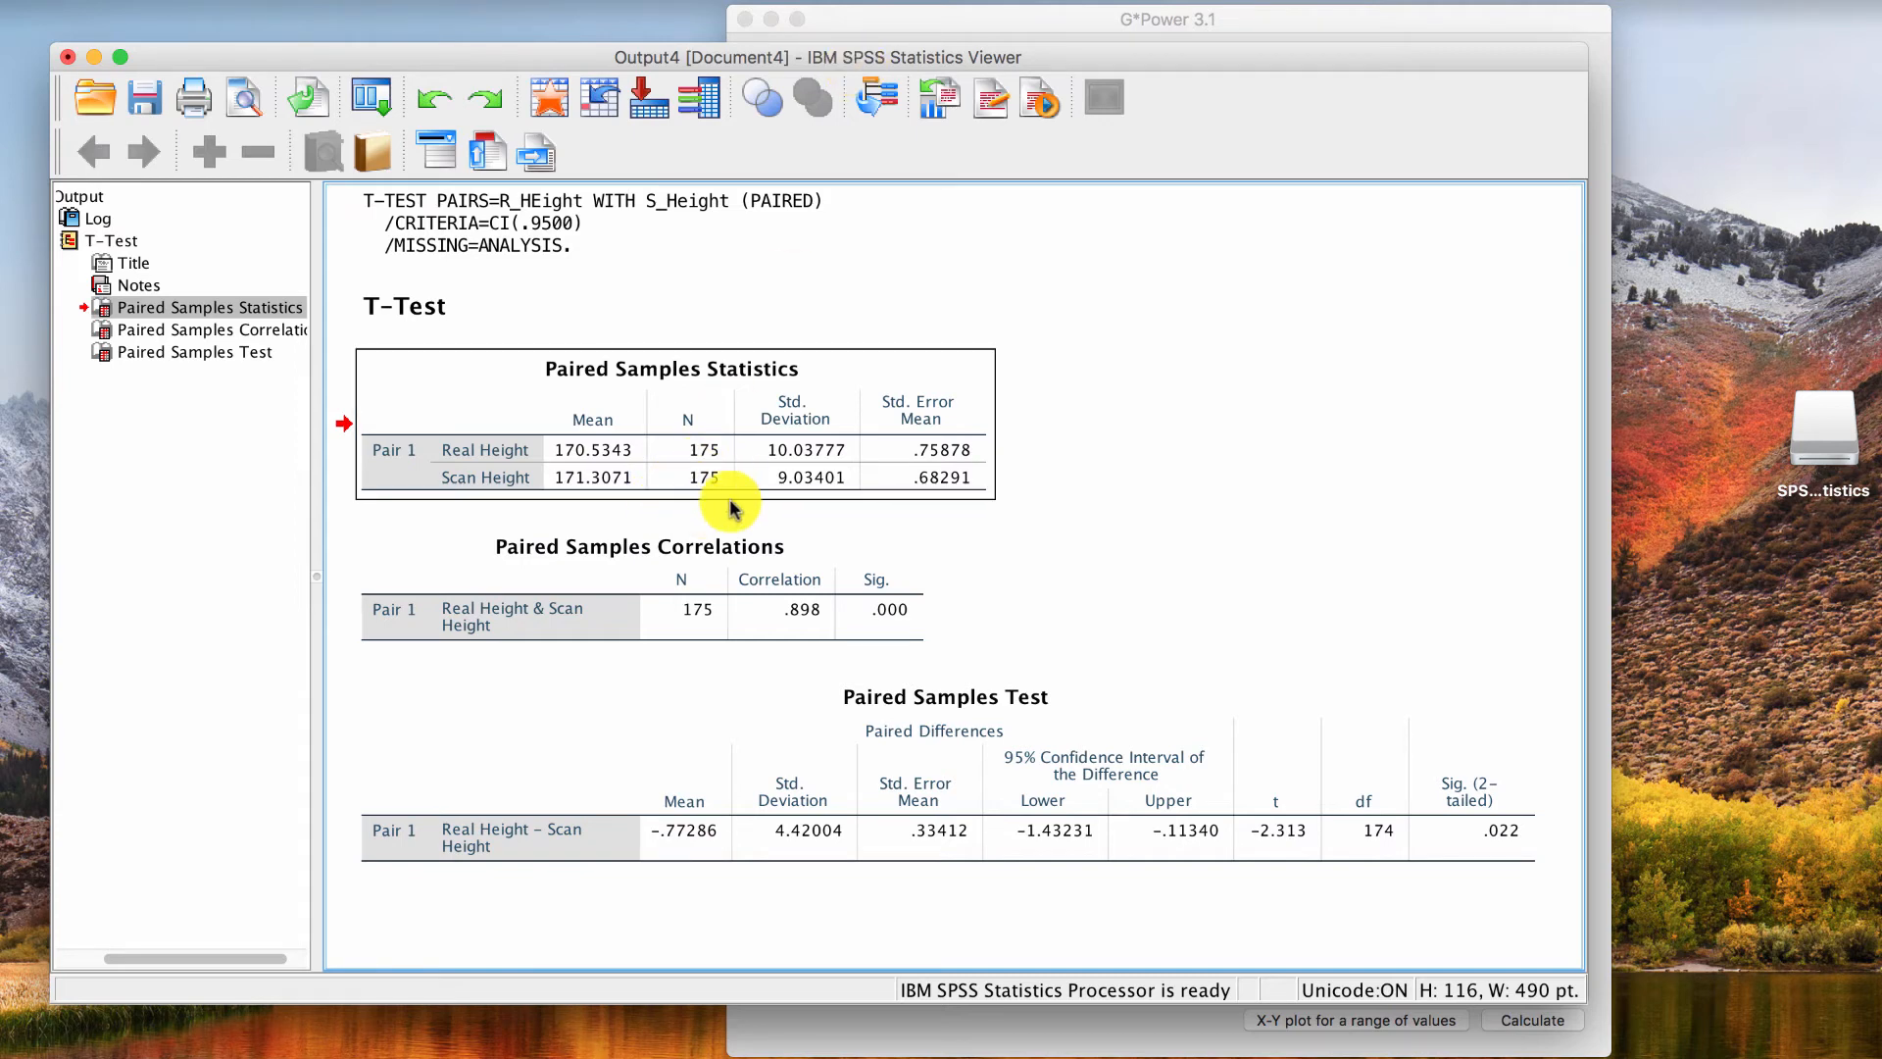